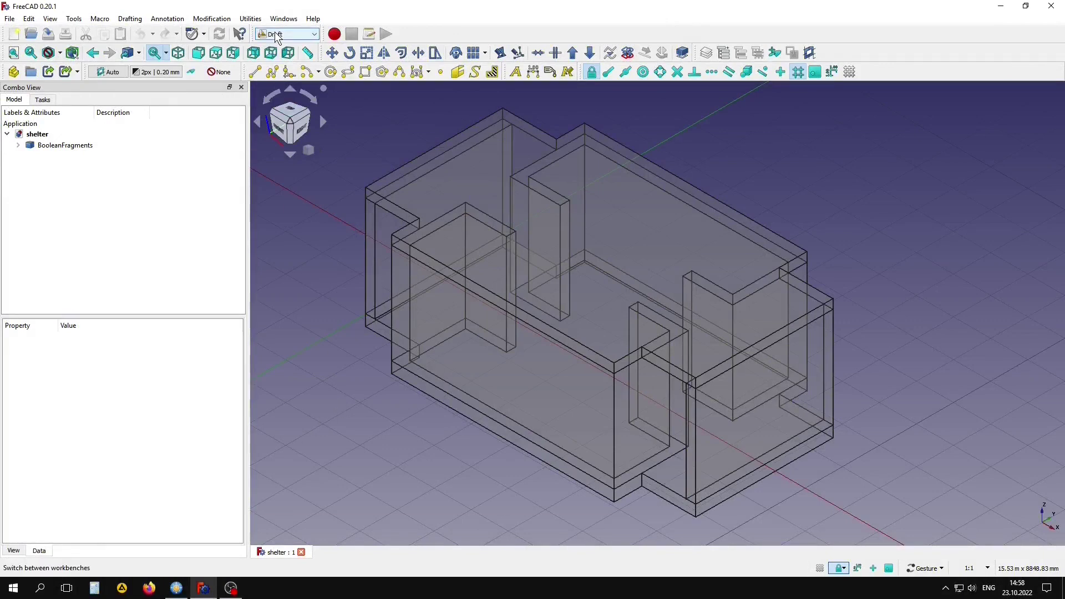
- Switch to the FEM workbench and create an analysis with a CalculiX solver
{"action": "left_click", "coordinate": [277, 34]}
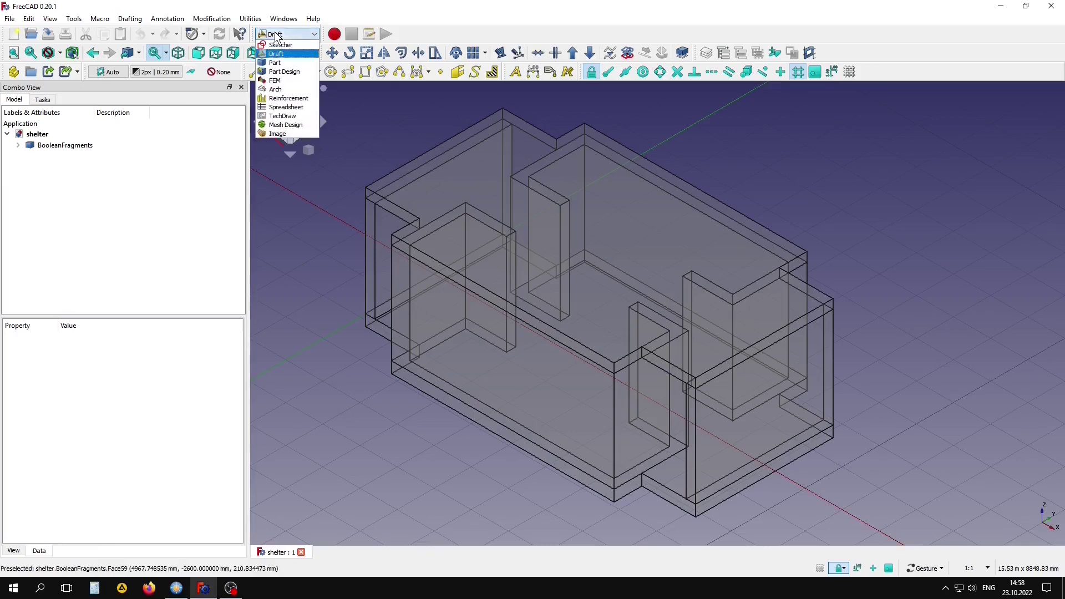
{"action": "left_click", "coordinate": [290, 78]}
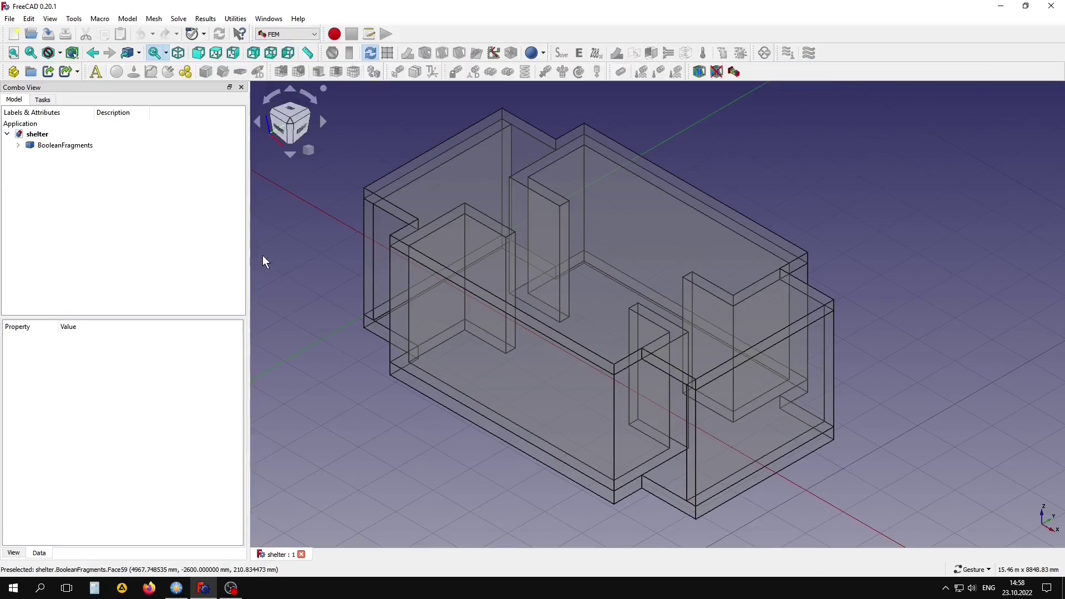
{"action": "left_click", "coordinate": [97, 72]}
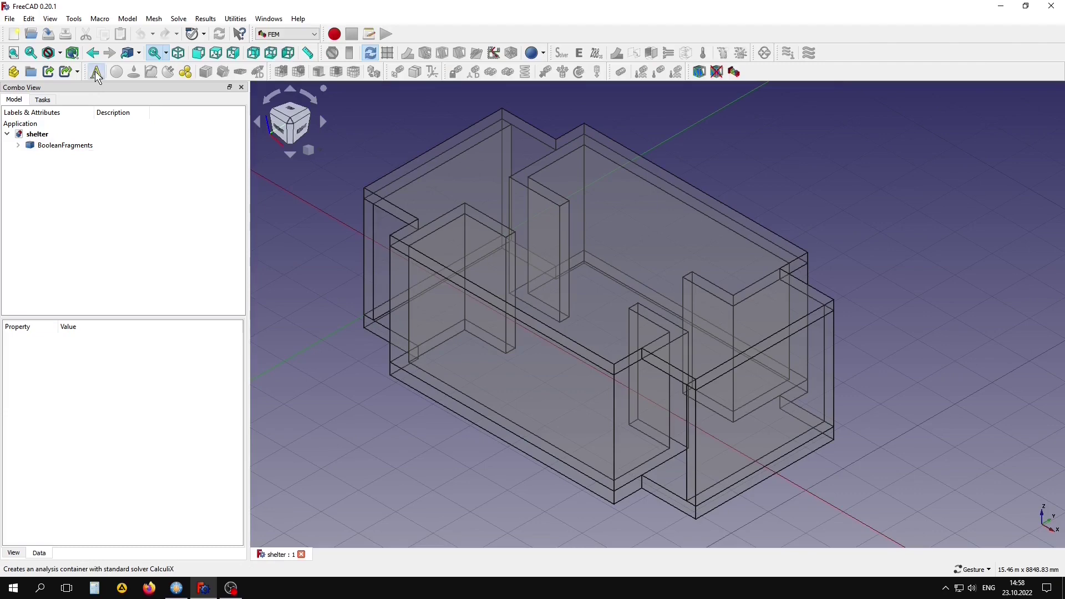
{"action": "left_click", "coordinate": [18, 157]}
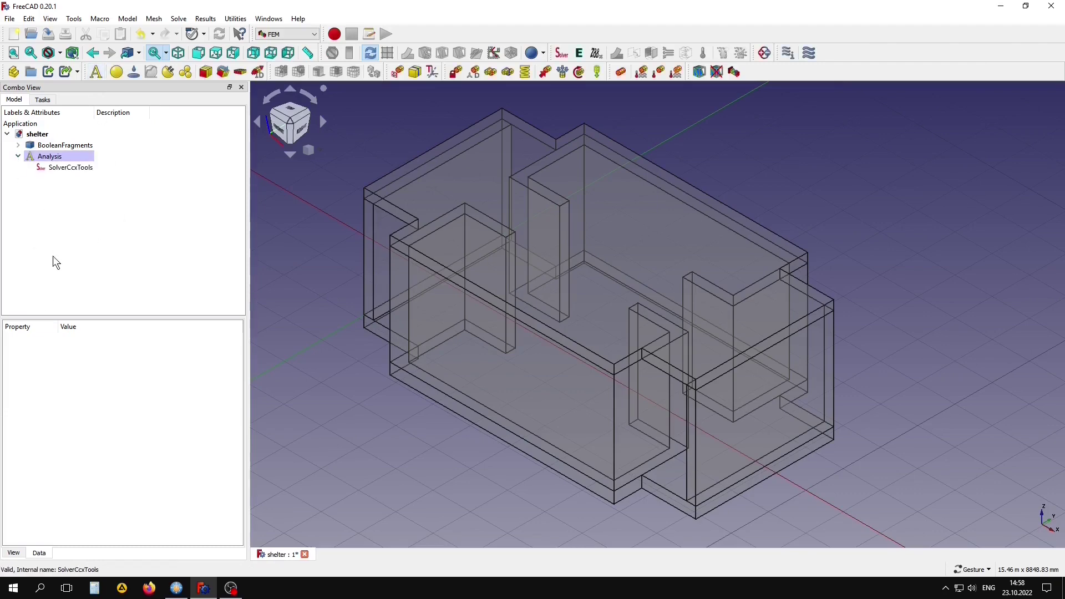
{"action": "left_click", "coordinate": [62, 168]}
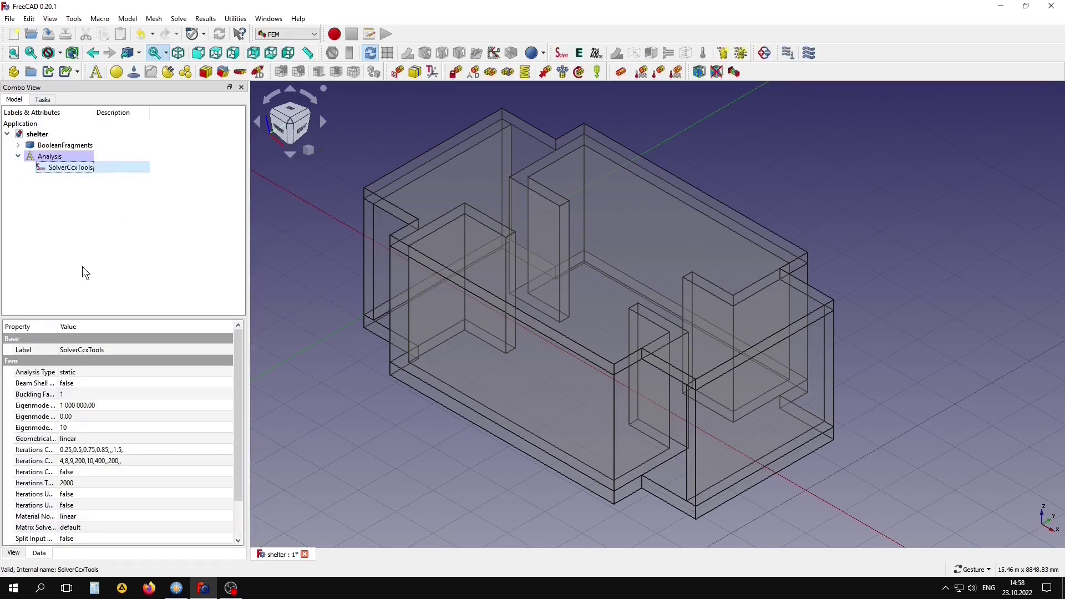
- Mesh BooleanFragments with Gmsh at 1st order, 120 mm maximum size, then hide the mesh
{"action": "left_click", "coordinate": [65, 146]}
{"action": "left_click", "coordinate": [298, 71]}
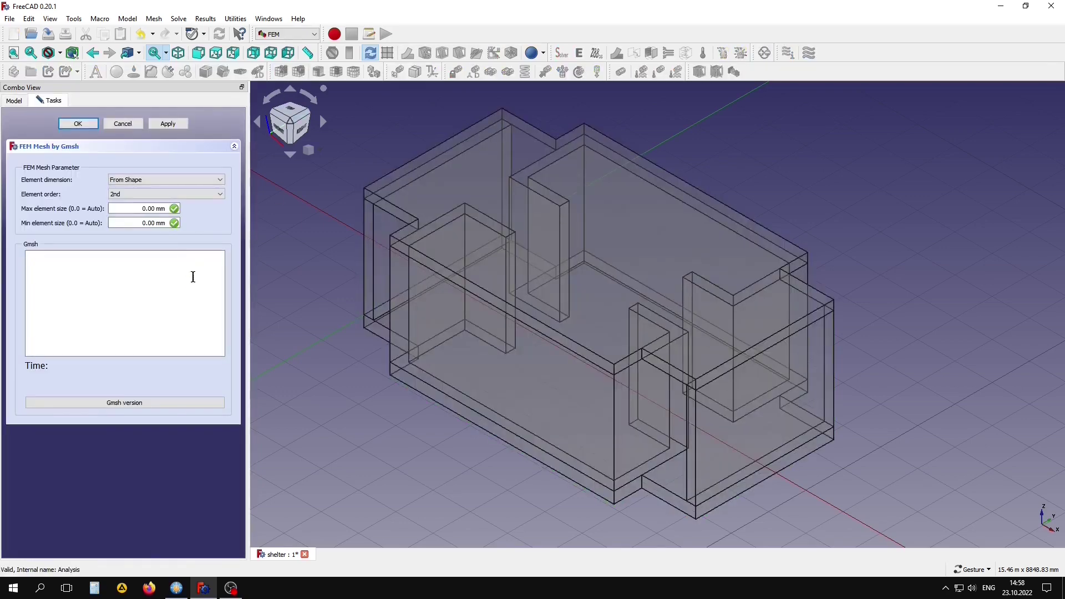
{"action": "left_click", "coordinate": [139, 194]}
{"action": "type", "text": "12"}
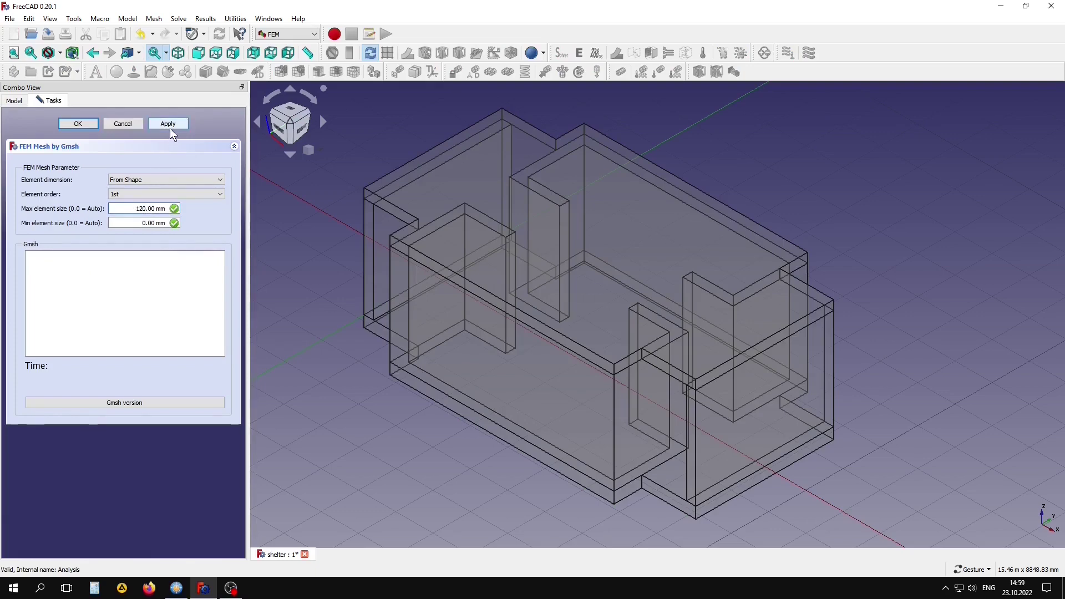
{"action": "left_click", "coordinate": [168, 123]}
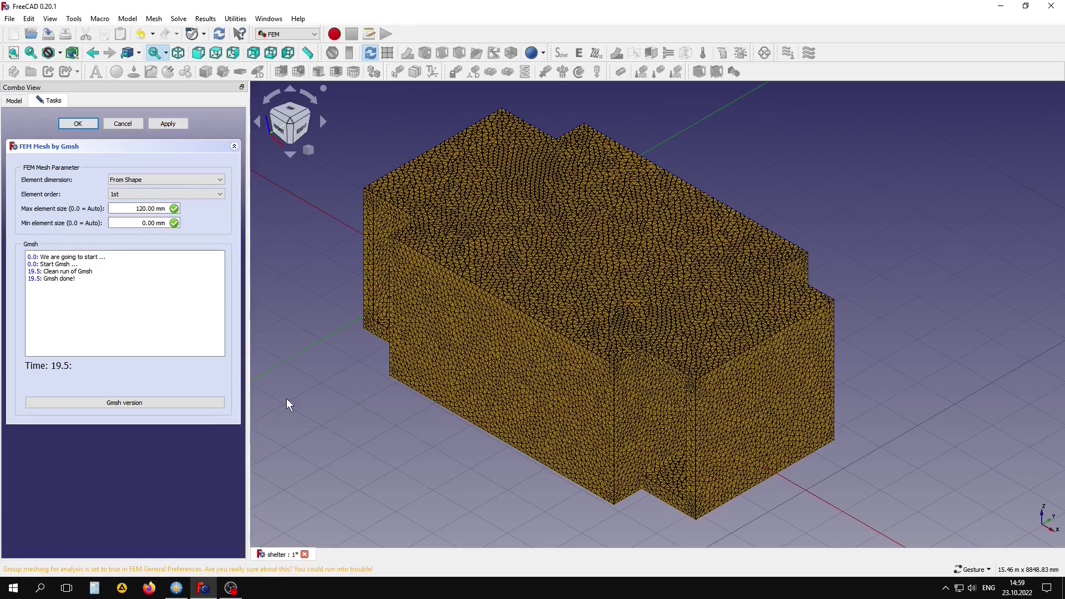
{"action": "left_click", "coordinate": [83, 124]}
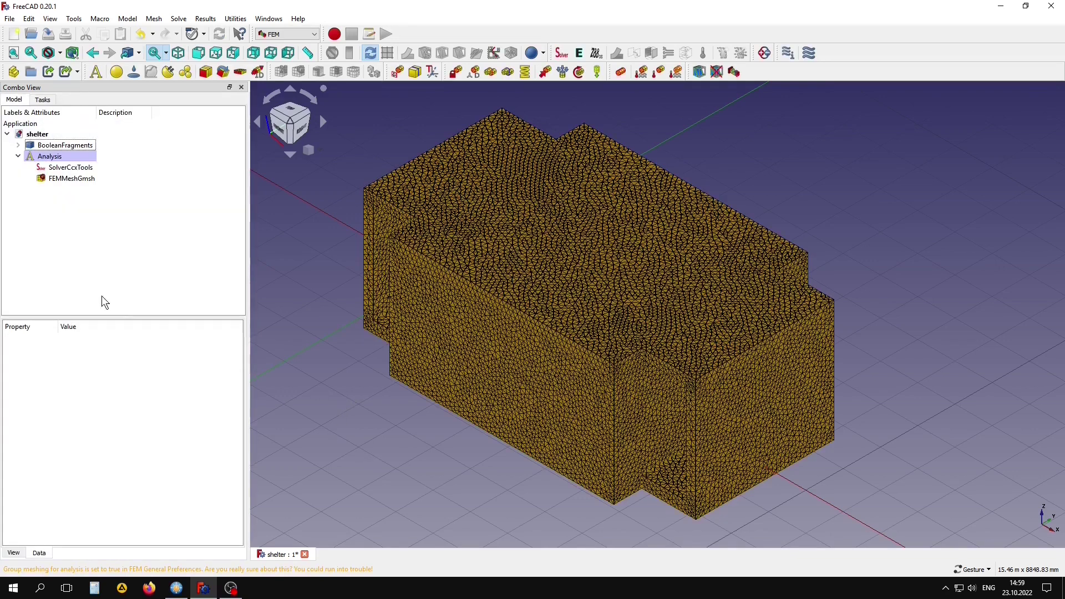
{"action": "left_click", "coordinate": [71, 178]}
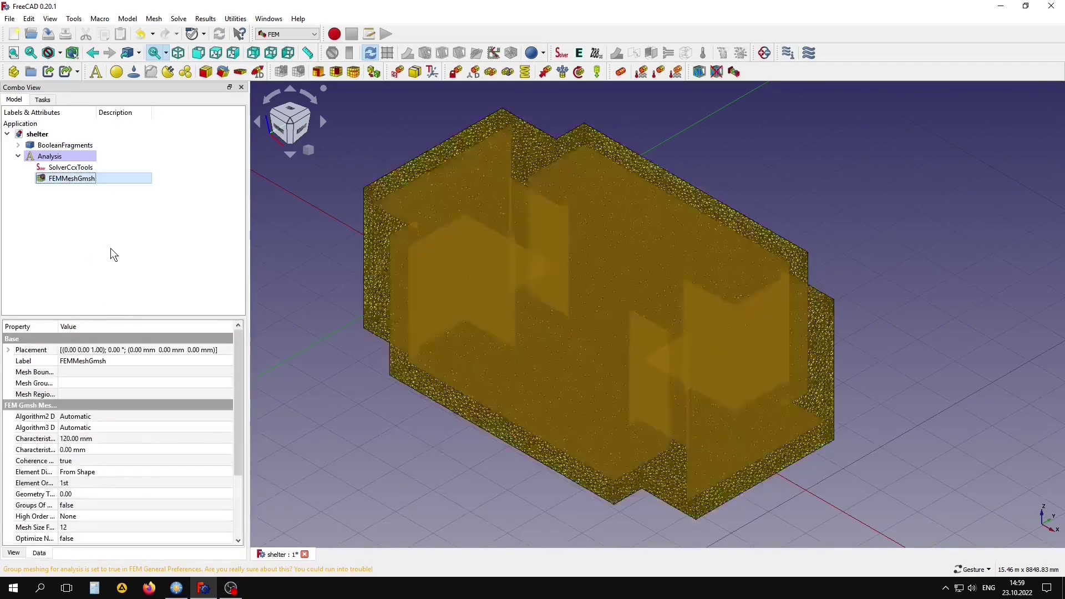
{"action": "key", "text": "space"}
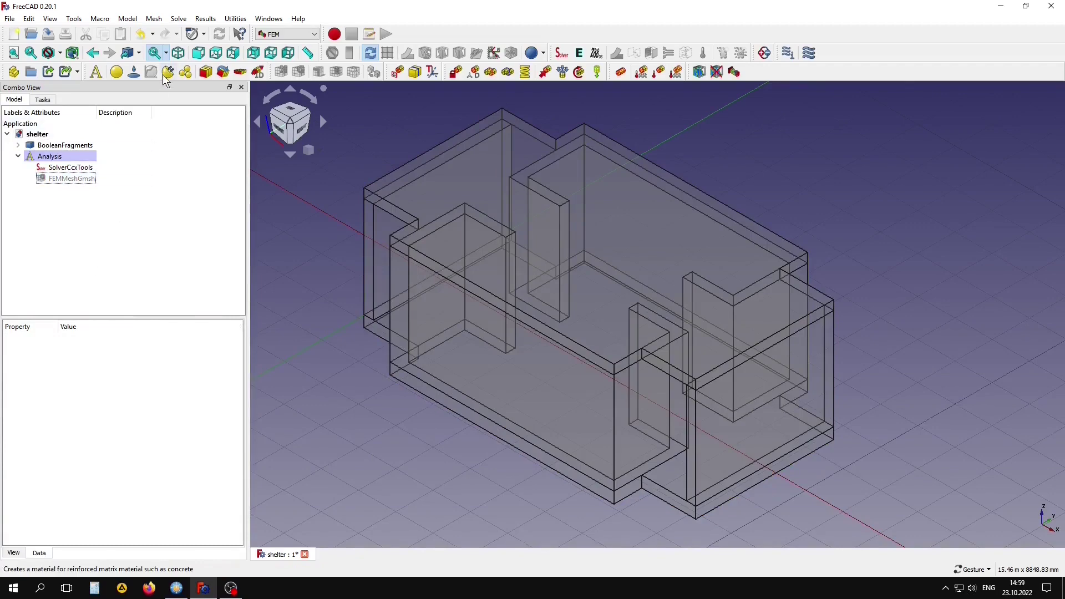
- Add a reinforced material with BetonC30 matrix and ArmaturaA500C reinforcement
{"action": "left_click", "coordinate": [167, 73]}
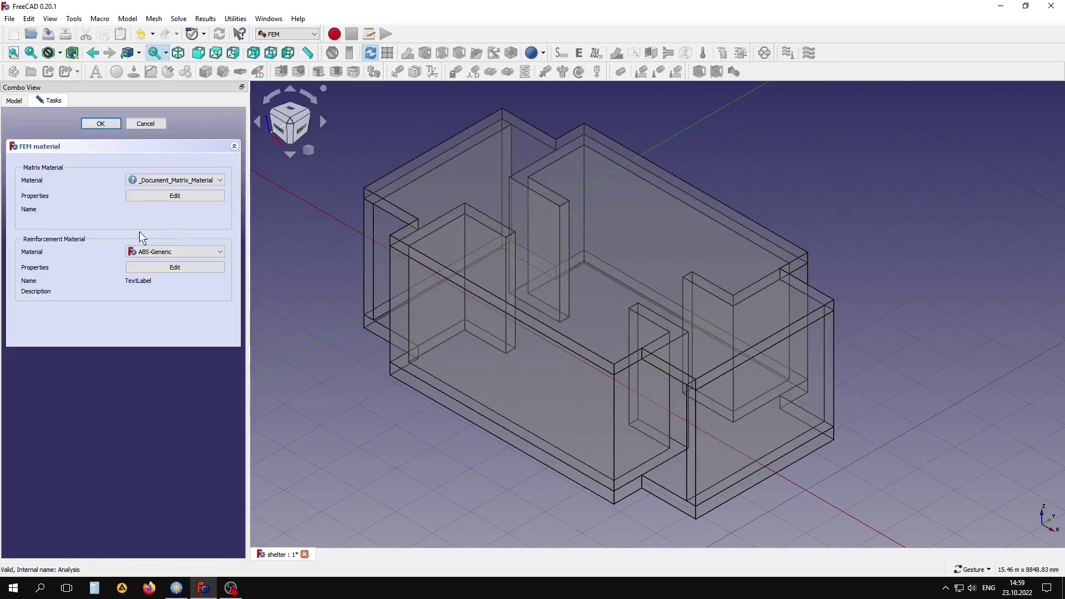
{"action": "left_click", "coordinate": [146, 180]}
{"action": "left_click", "coordinate": [174, 214]}
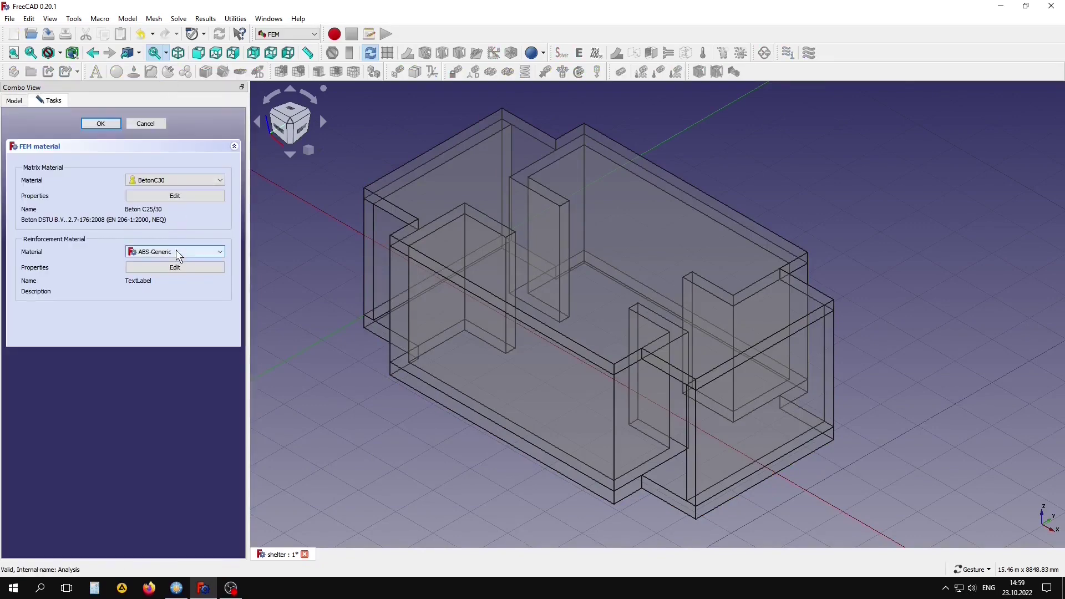
{"action": "left_click", "coordinate": [178, 255]}
{"action": "left_click_drag", "start_coordinate": [221, 267], "coordinate": [220, 328]}
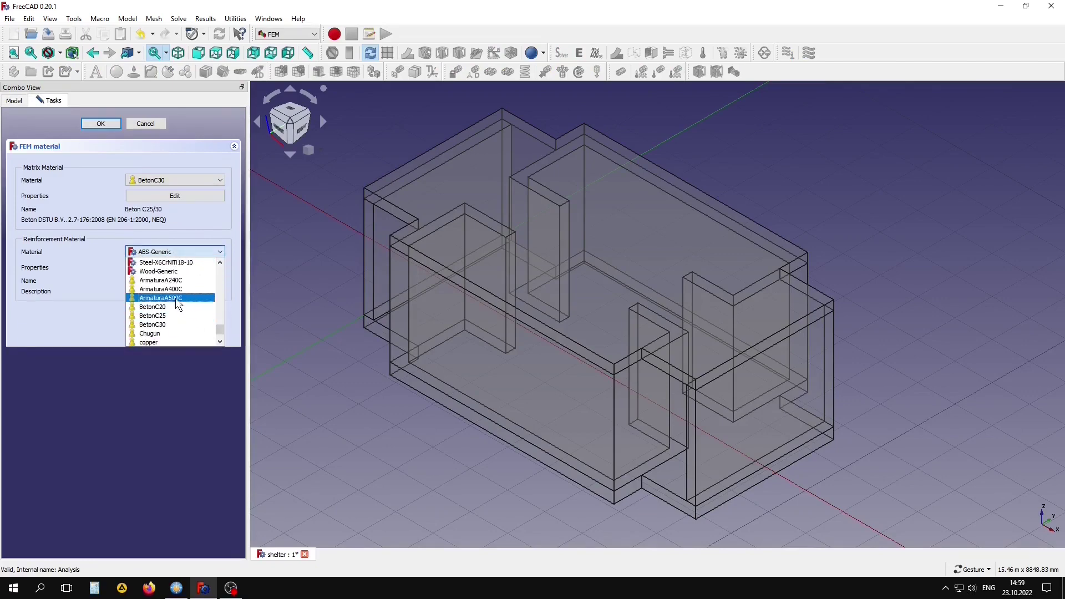
{"action": "left_click", "coordinate": [178, 298]}
{"action": "left_click", "coordinate": [100, 123]}
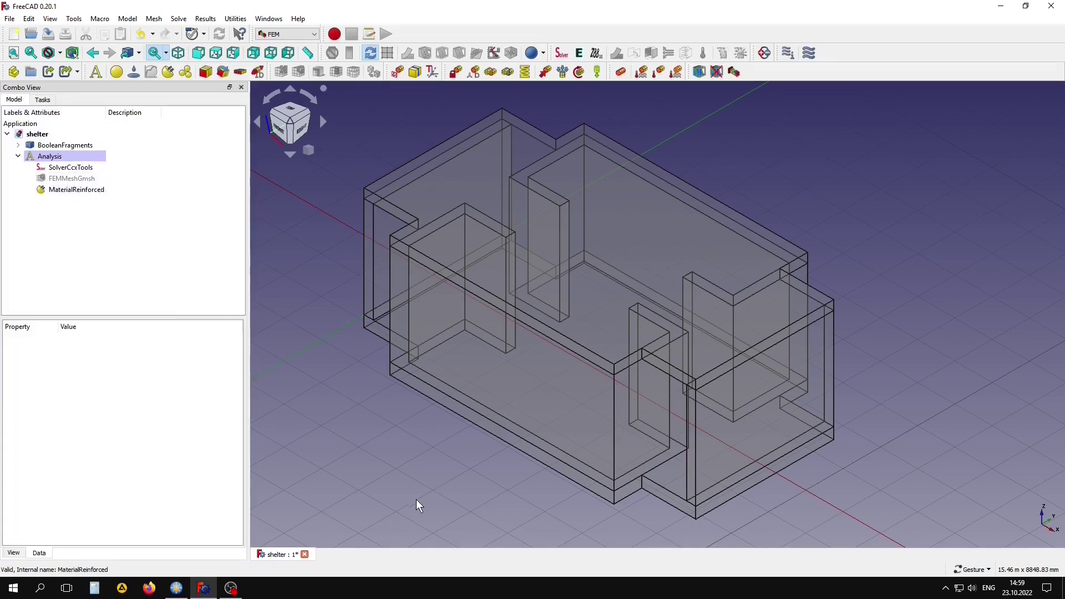
- Fix the floor face with a fixed constraint and add a self-weight load
{"action": "left_click_drag", "start_coordinate": [418, 506], "coordinate": [655, 435]}
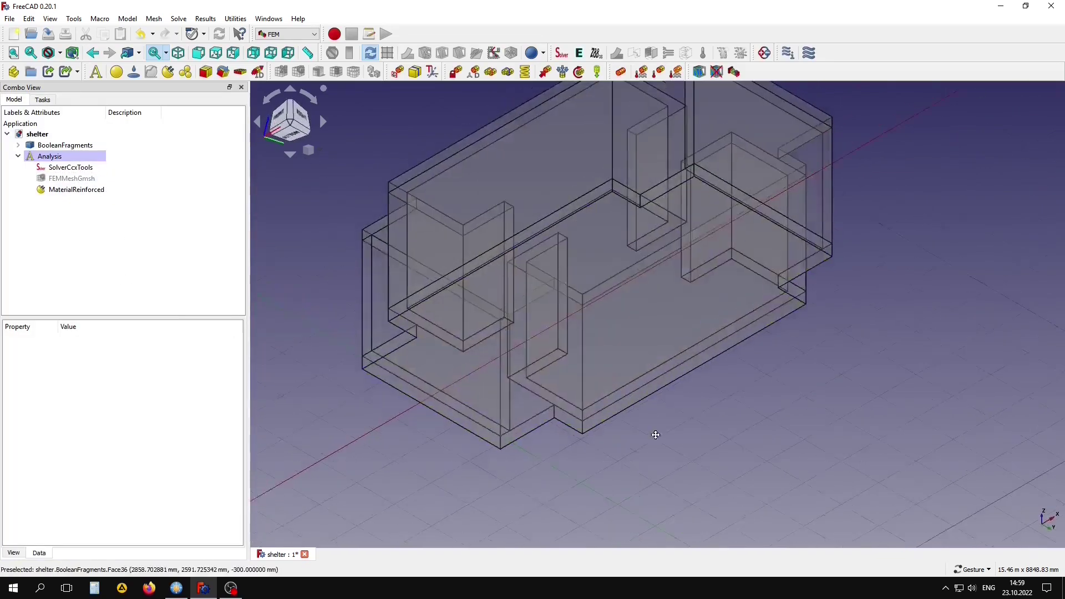
{"action": "right_click_drag", "start_coordinate": [655, 435], "coordinate": [642, 483]}
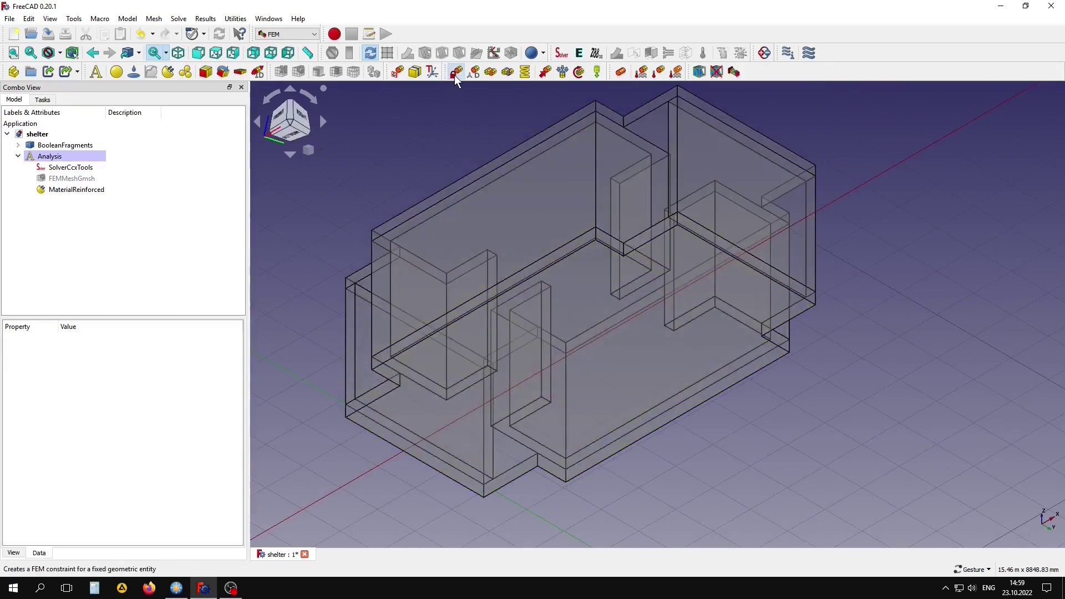
{"action": "left_click", "coordinate": [454, 75]}
{"action": "left_click", "coordinate": [62, 176]}
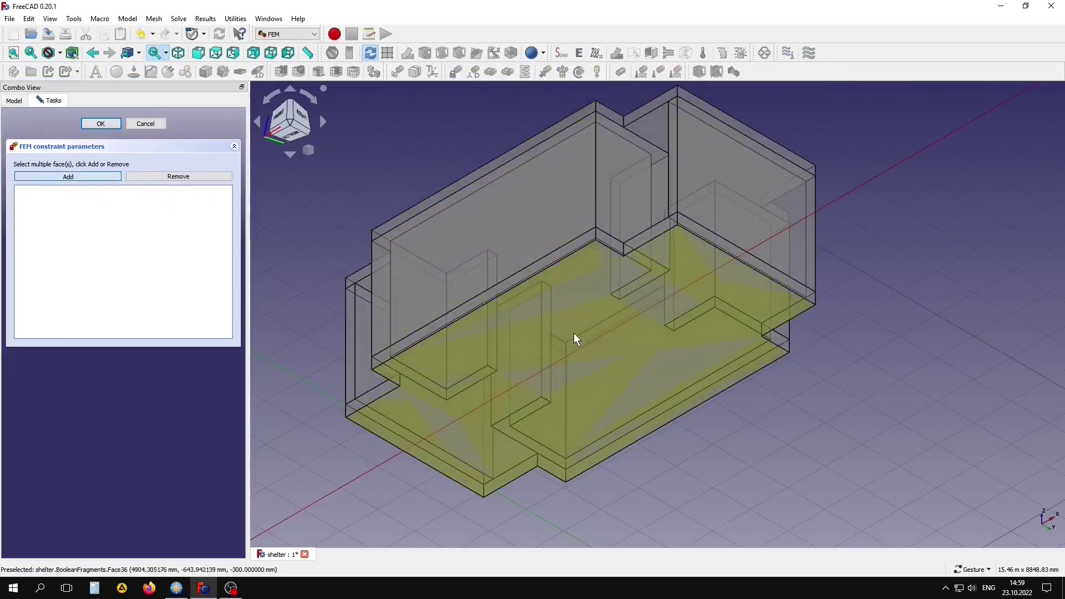
{"action": "left_click", "coordinate": [574, 334]}
{"action": "left_click", "coordinate": [100, 123]}
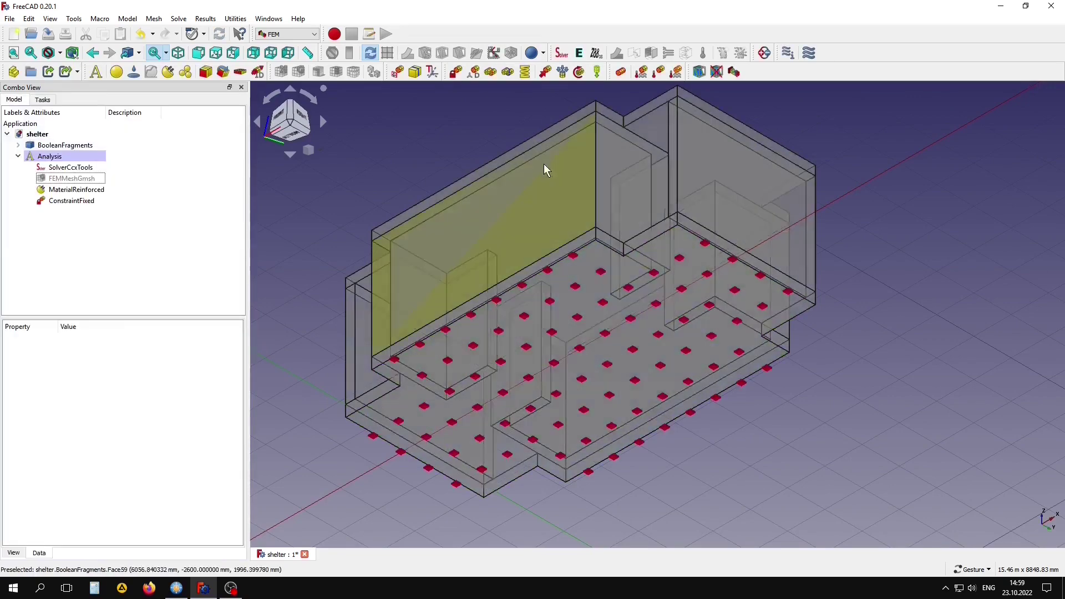
{"action": "mouse_move", "coordinate": [544, 170]}
{"action": "left_mouse_down"}
{"action": "mouse_move", "coordinate": [523, 118]}
{"action": "mouse_move", "coordinate": [534, 178]}
{"action": "mouse_move", "coordinate": [573, 228]}
{"action": "mouse_move", "coordinate": [576, 218]}
{"action": "left_mouse_up"}
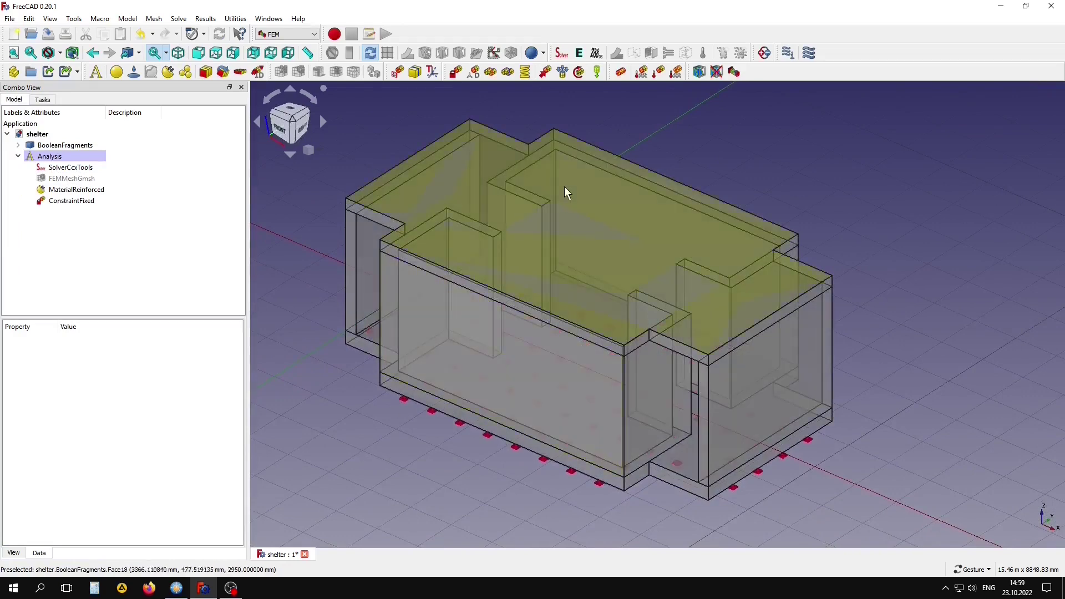
{"action": "left_click", "coordinate": [596, 72]}
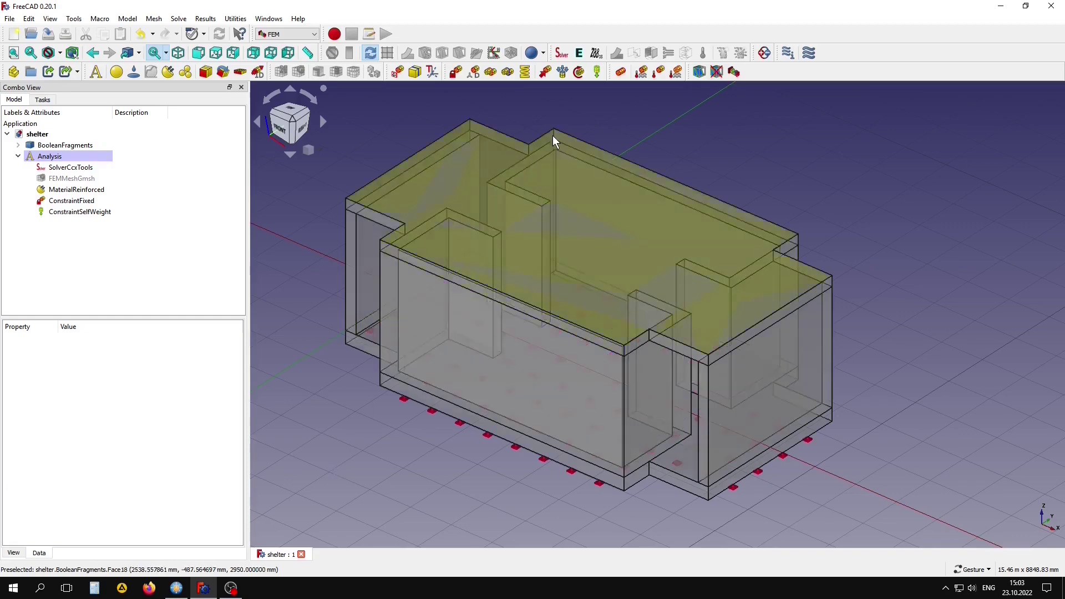
- Apply a 3 MPa pressure constraint to front-wall faces Face59 and Face9
{"action": "left_click", "coordinate": [564, 76]}
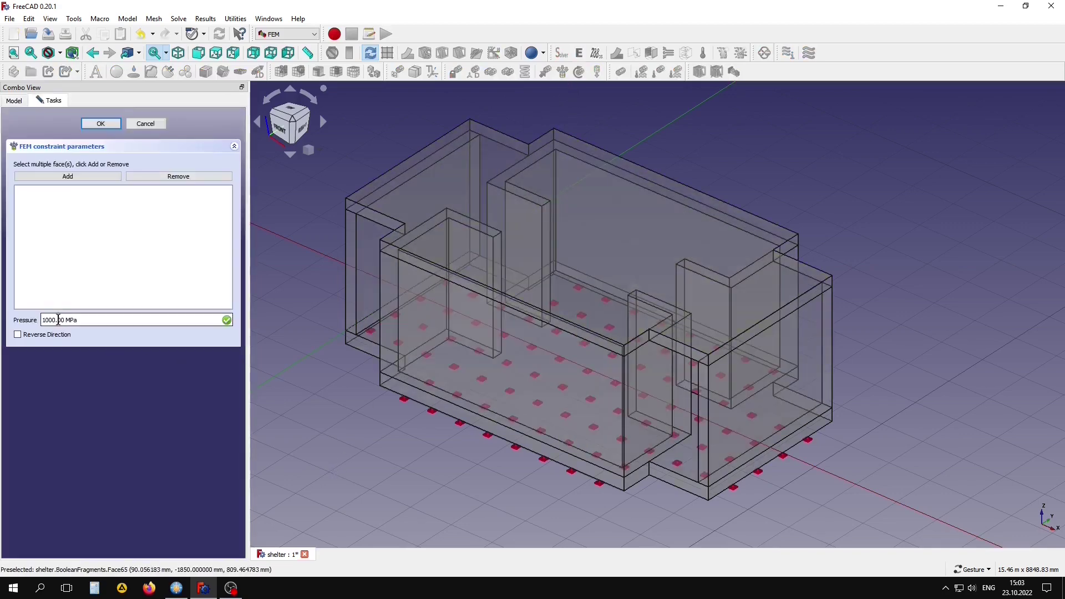
{"action": "left_click_drag", "start_coordinate": [59, 320], "coordinate": [30, 328]}
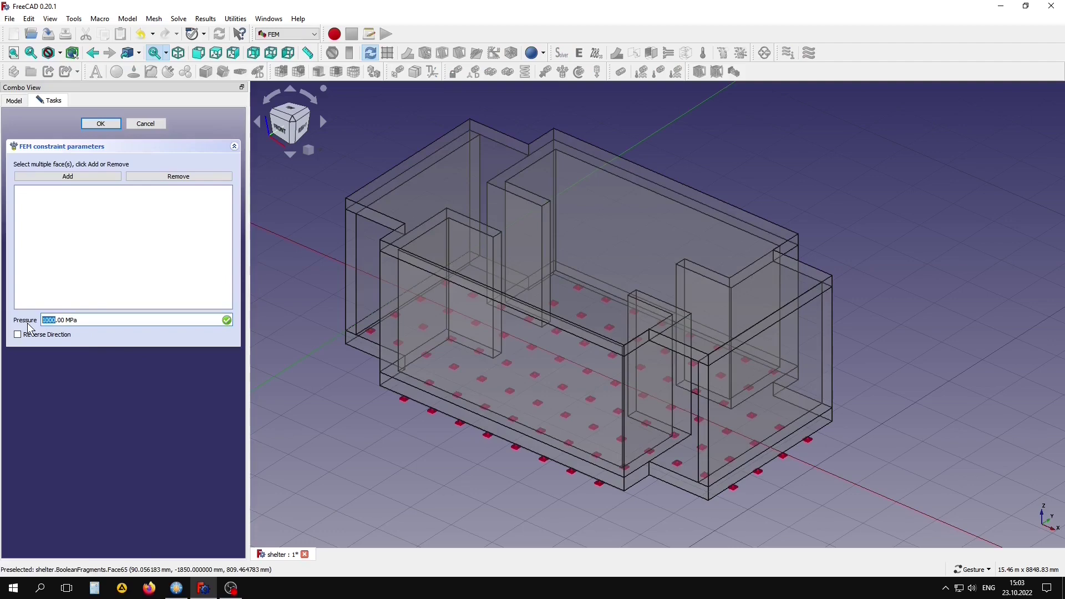
{"action": "type", "text": "3"}
{"action": "left_click", "coordinate": [100, 176]}
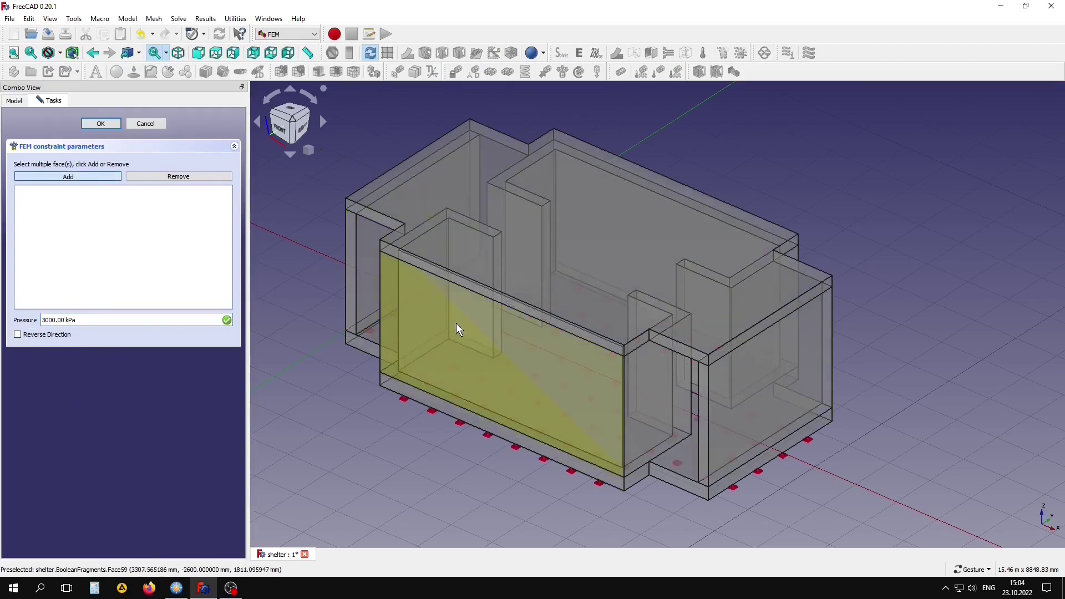
{"action": "left_click", "coordinate": [449, 314]}
{"action": "left_click", "coordinate": [404, 316]}
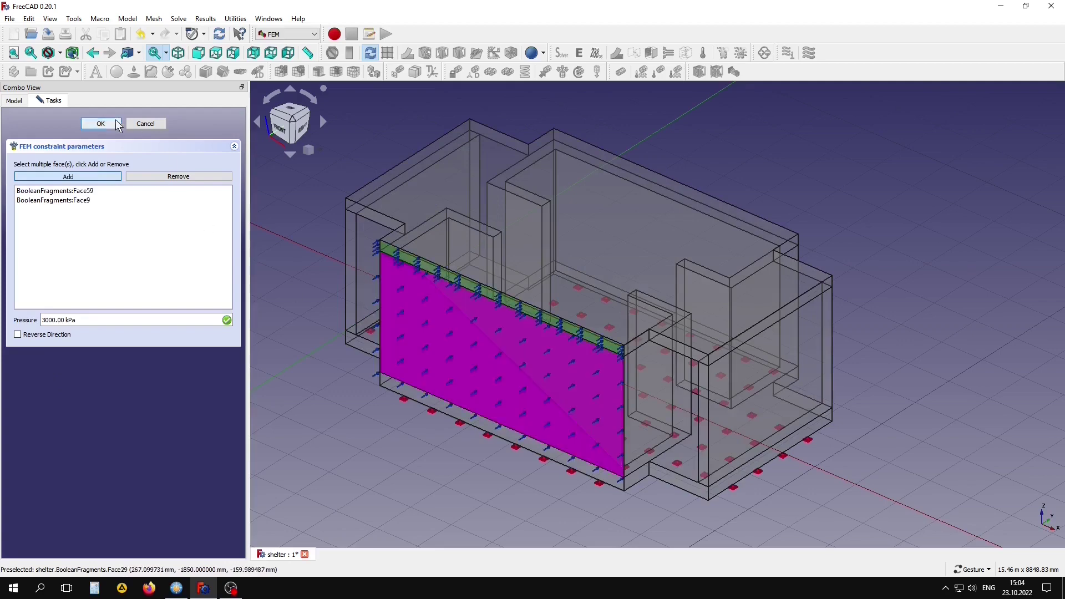
{"action": "left_click", "coordinate": [100, 123]}
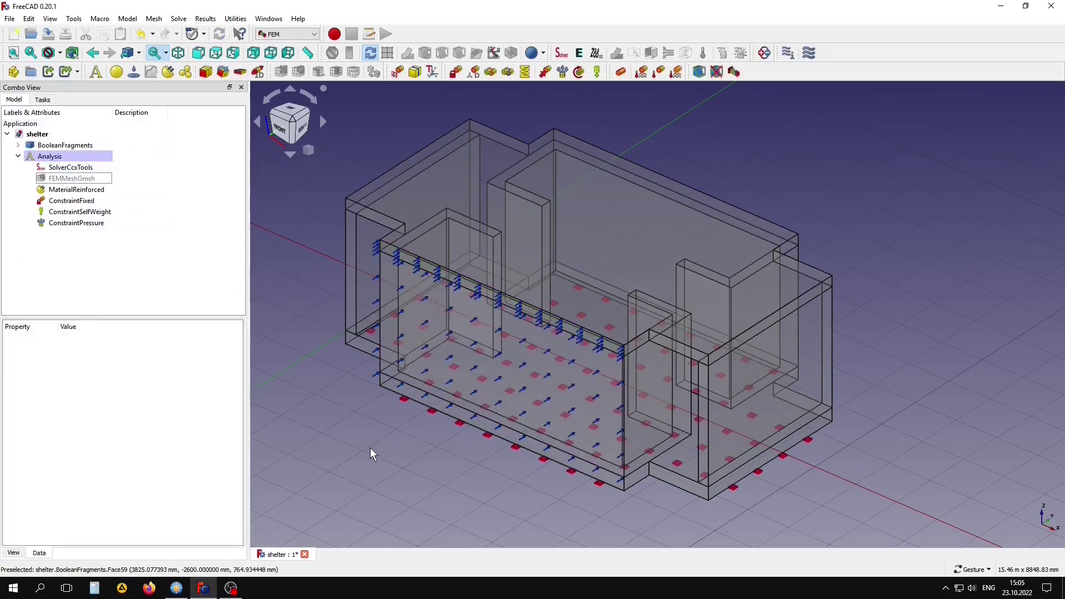
- Write the CalculiX .inp file and run the solver to produce CCX_Results
{"action": "double_click", "coordinate": [70, 167]}
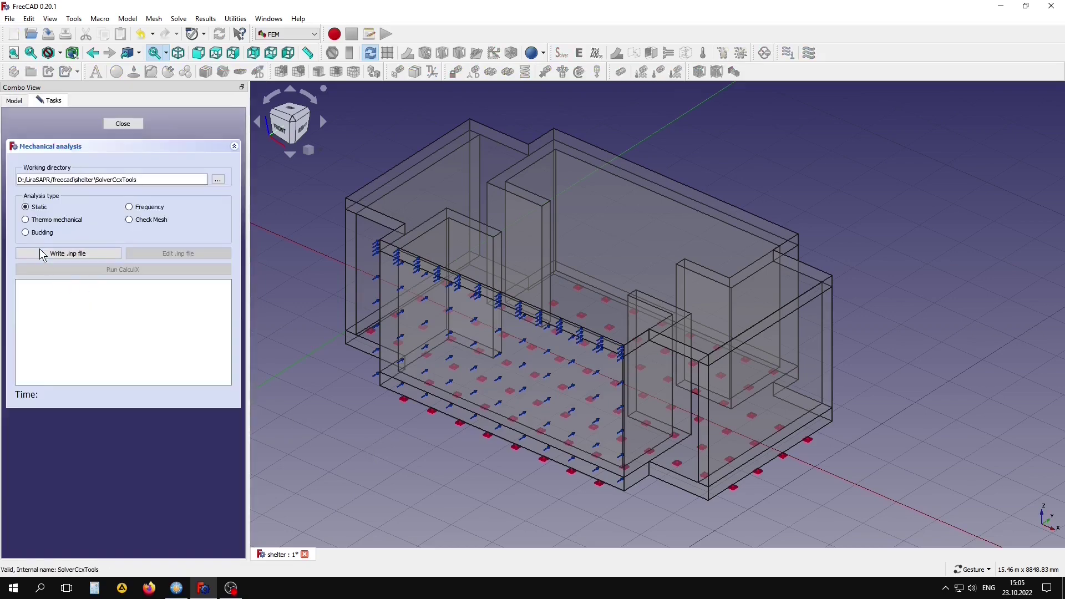
{"action": "left_click", "coordinate": [40, 253]}
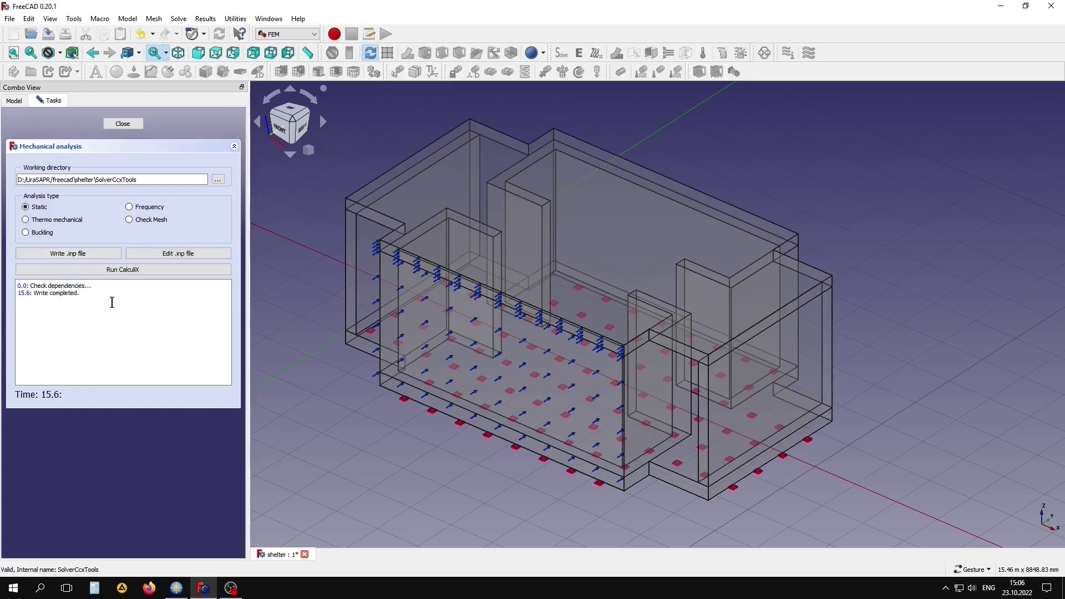
{"action": "left_click", "coordinate": [114, 271]}
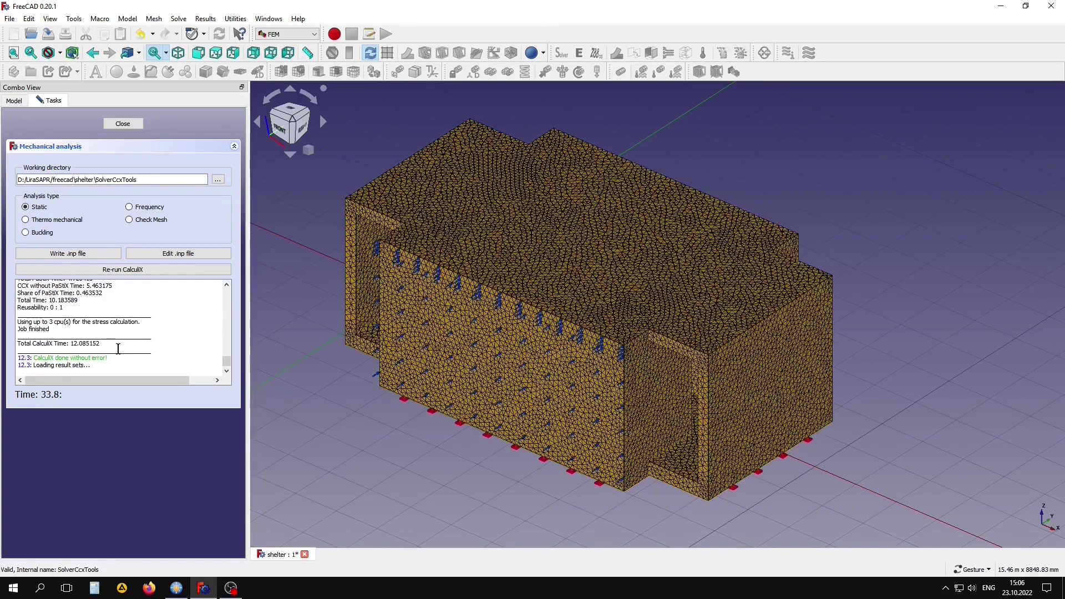
{"action": "left_click", "coordinate": [119, 124]}
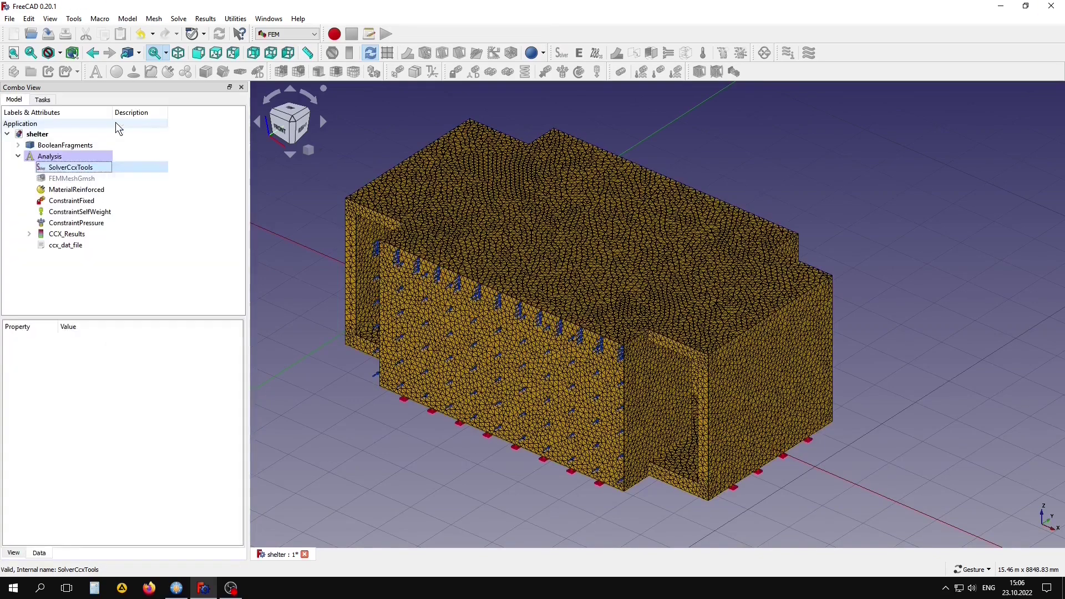
- Review the displacement result with exaggerated deformation, close it, and select CCX_Results
{"action": "left_click", "coordinate": [64, 234]}
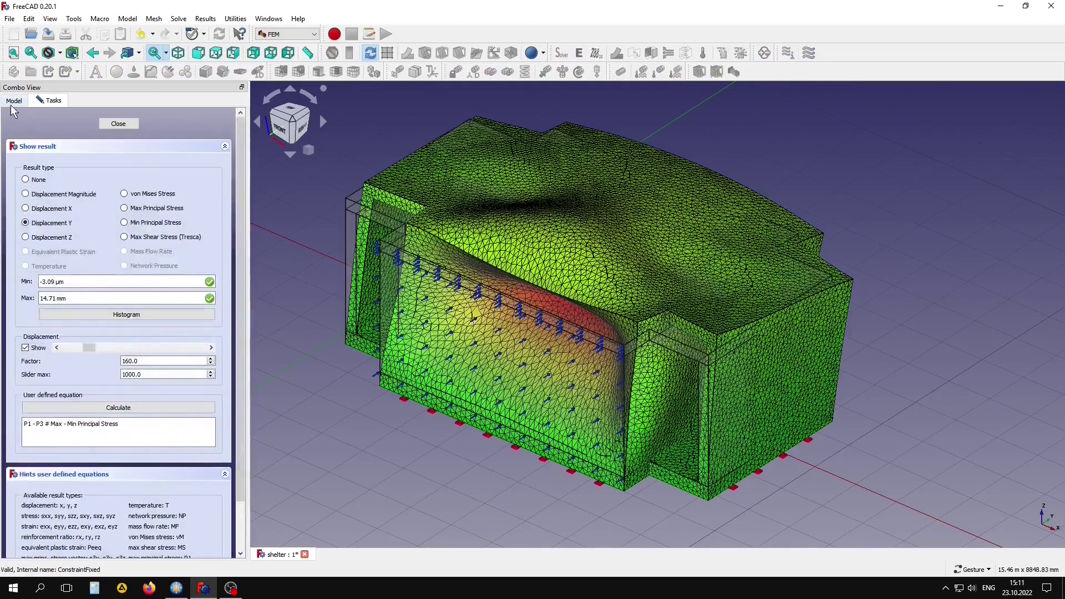
{"action": "left_click", "coordinate": [12, 104]}
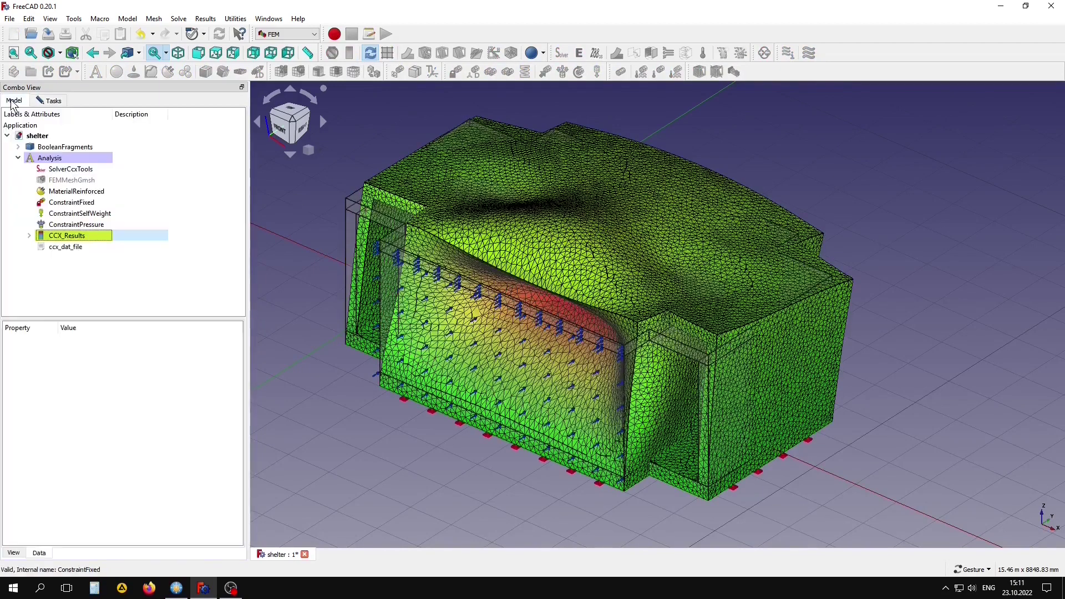
{"action": "left_click", "coordinate": [62, 147]}
{"action": "left_click", "coordinate": [48, 100]}
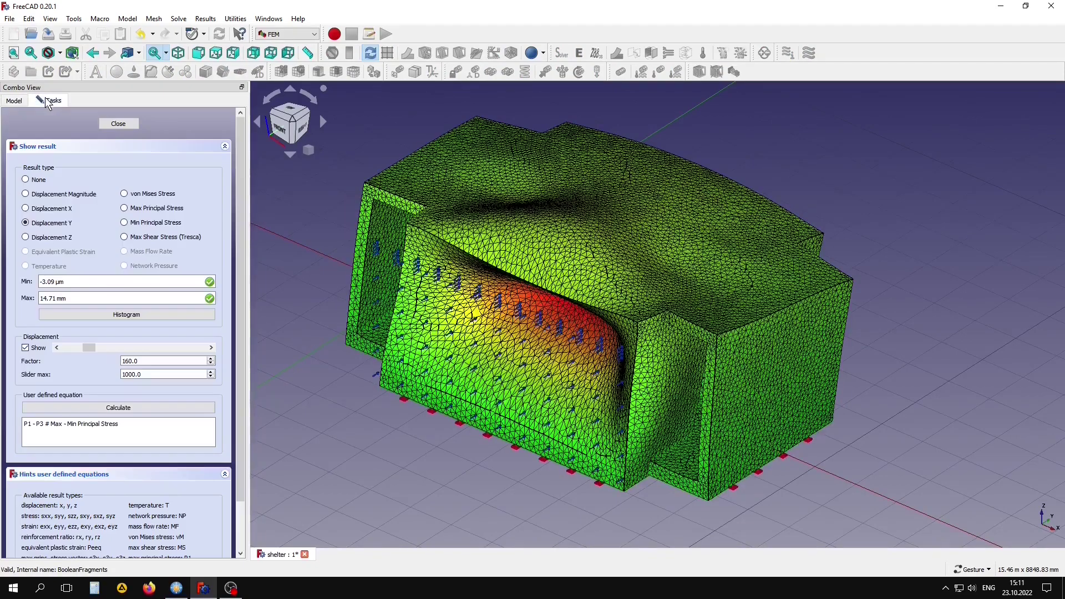
{"action": "mouse_move", "coordinate": [91, 347]}
{"action": "left_mouse_down"}
{"action": "mouse_move", "coordinate": [123, 351]}
{"action": "mouse_move", "coordinate": [95, 342]}
{"action": "left_mouse_up"}
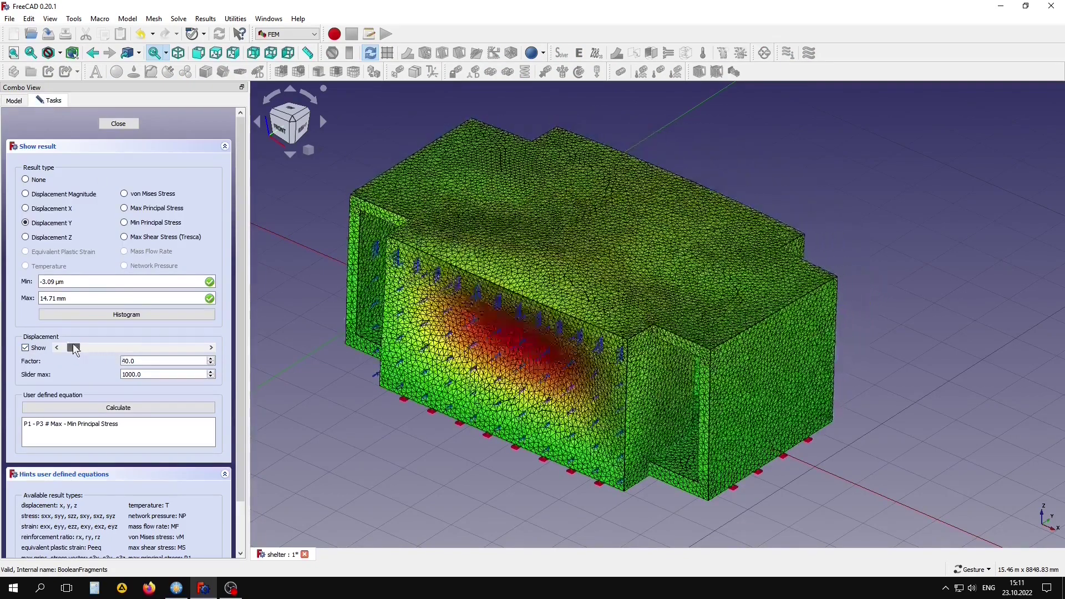
{"action": "left_click", "coordinate": [118, 123]}
{"action": "left_click", "coordinate": [68, 235]}
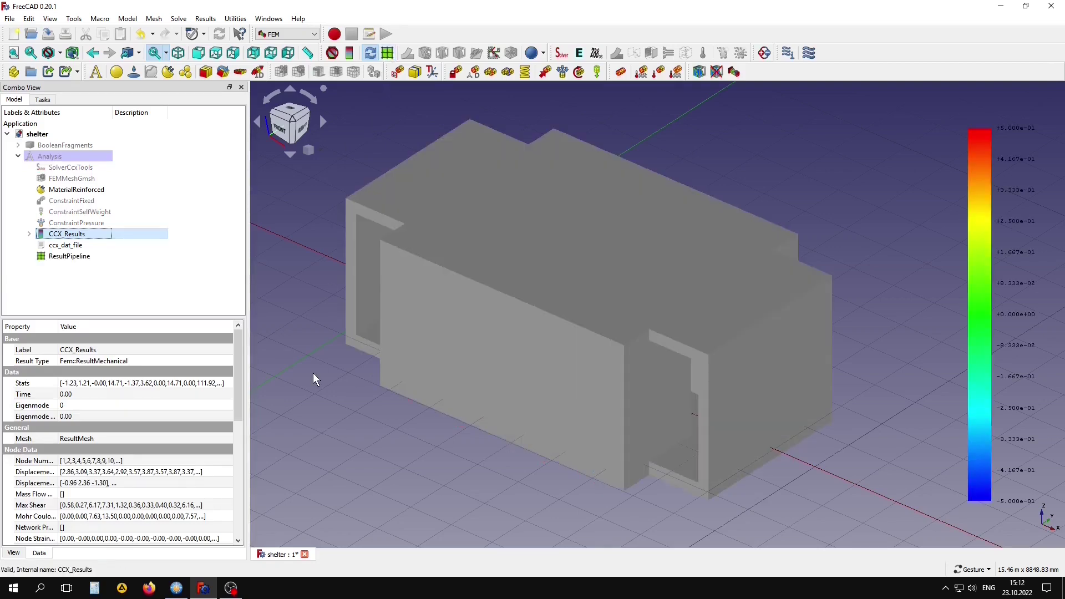
- Colour the ResultPipeline by the MohrCoulomb field and close its display options
{"action": "double_click", "coordinate": [65, 256]}
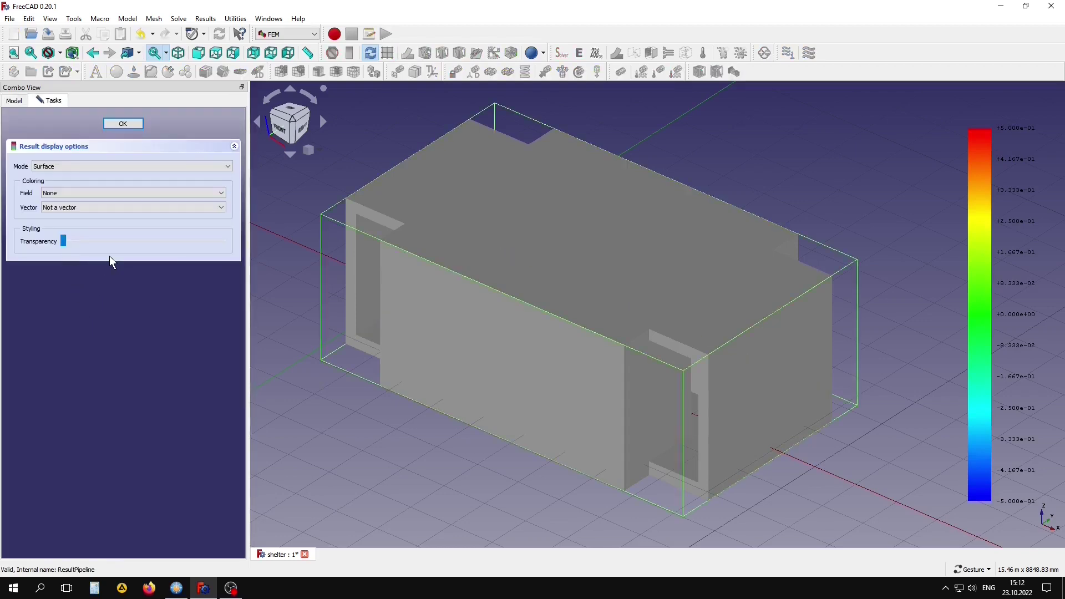
{"action": "left_click", "coordinate": [105, 190]}
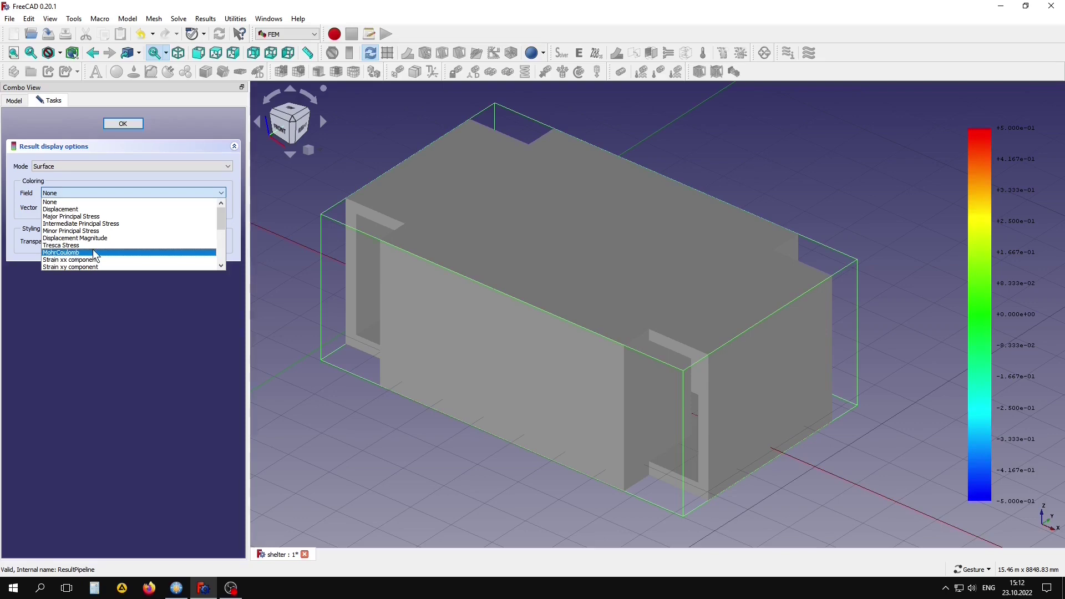
{"action": "left_click", "coordinate": [93, 253]}
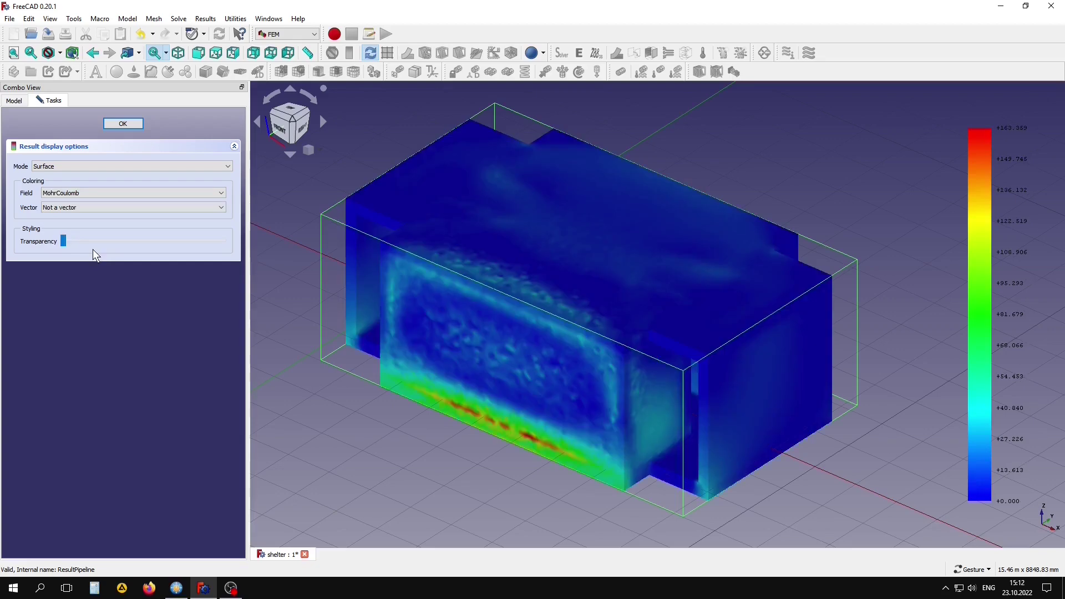
{"action": "left_click", "coordinate": [420, 498]}
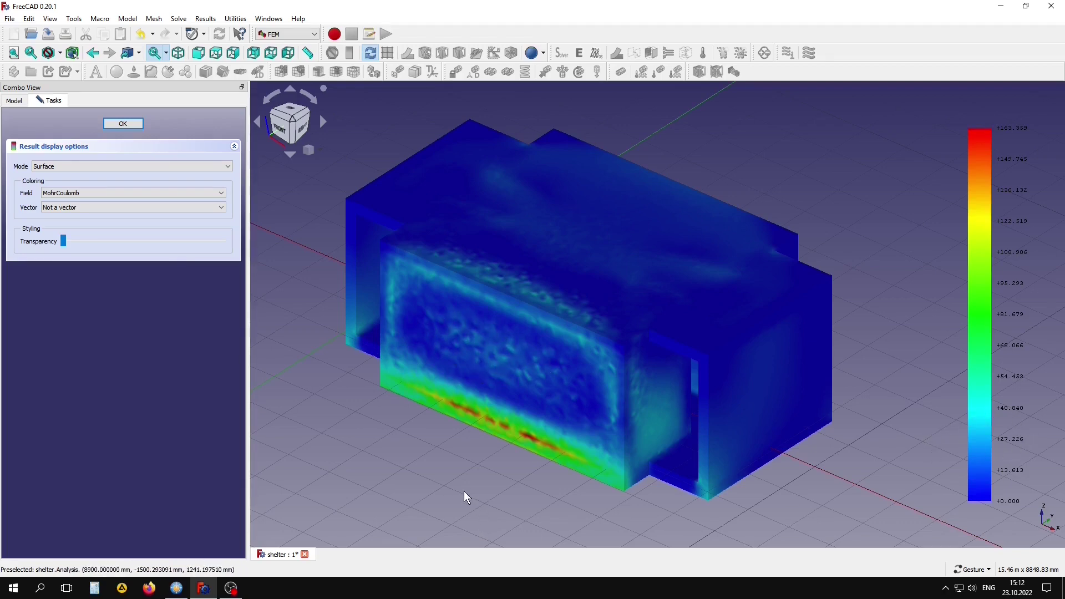
{"action": "left_click", "coordinate": [125, 122]}
{"action": "left_click", "coordinate": [147, 256]}
- Show the BooleanFragments geometry again and add a Data along a line probe to ResultPipeline
{"action": "key", "text": "space"}
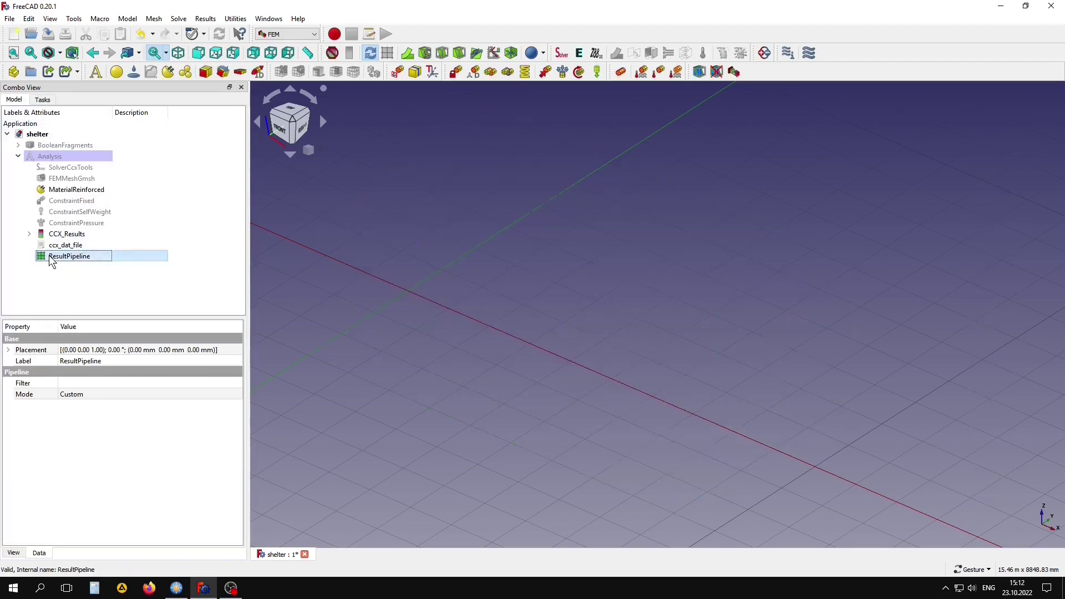
{"action": "left_click", "coordinate": [52, 143]}
{"action": "key", "text": "space"}
{"action": "left_click", "coordinate": [274, 250]}
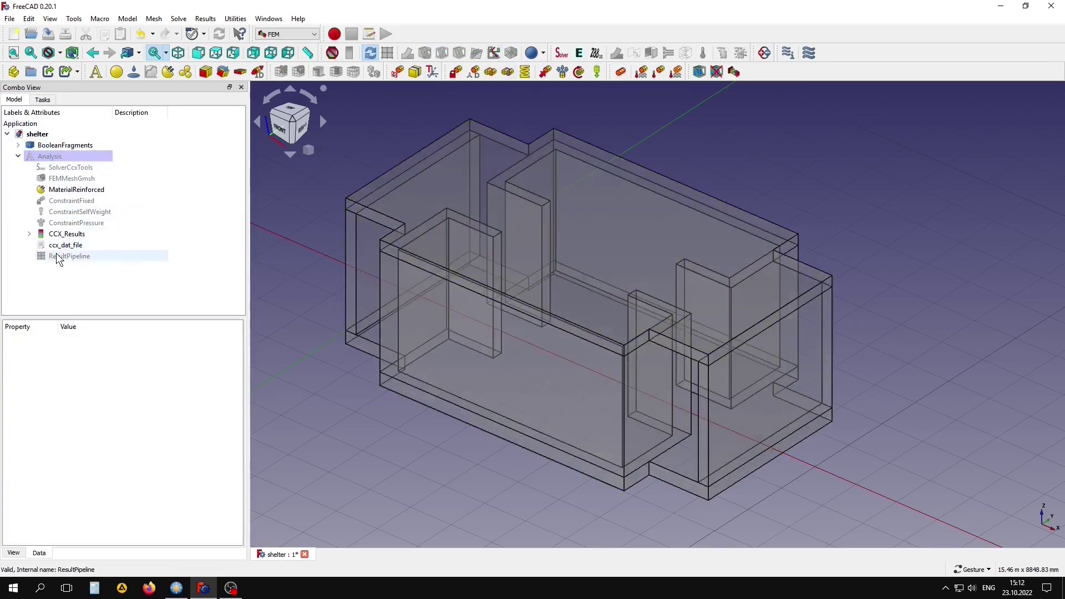
{"action": "left_click", "coordinate": [56, 255]}
{"action": "left_click", "coordinate": [476, 52]}
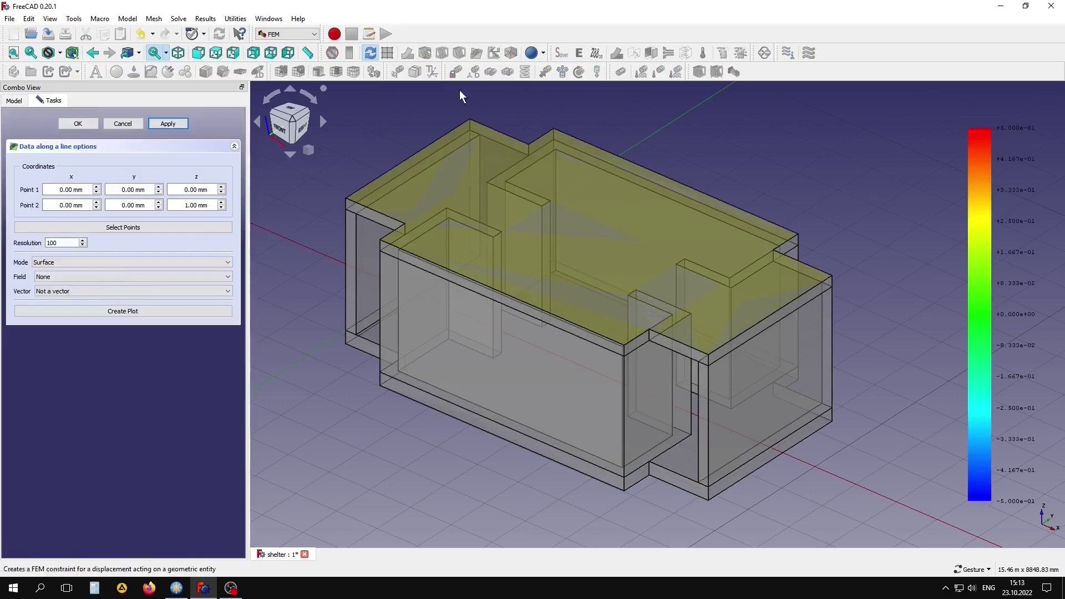
- Set both probe points' z to 1500 mm and y to -2600 and -2350 mm
{"action": "left_click_drag", "start_coordinate": [210, 189], "coordinate": [162, 194]}
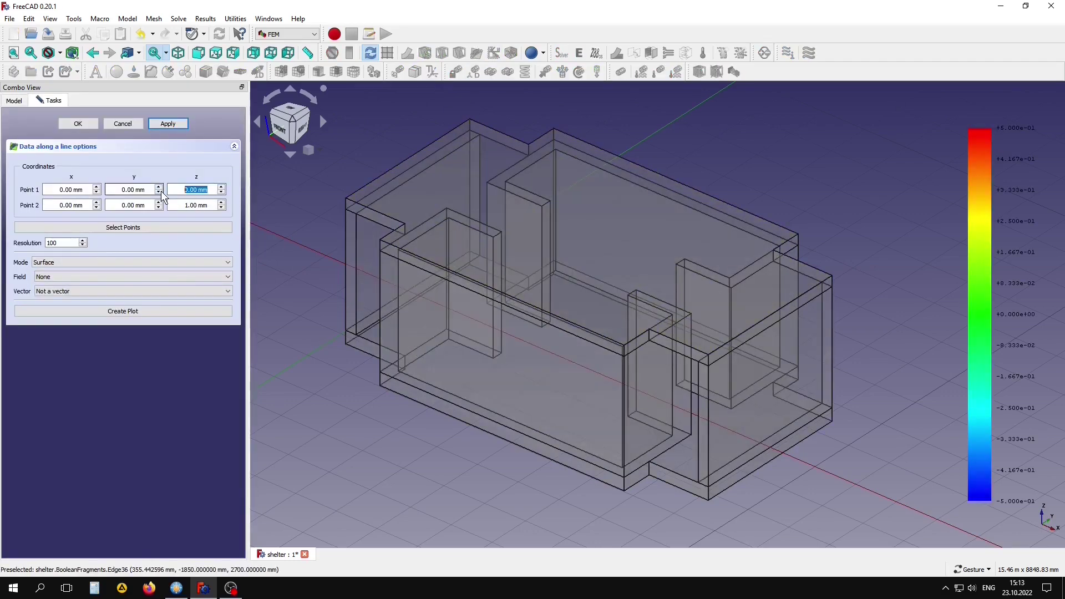
{"action": "type", "text": "15"}
{"action": "type", "text": "00"}
{"action": "left_click_drag", "start_coordinate": [209, 203], "coordinate": [168, 204]}
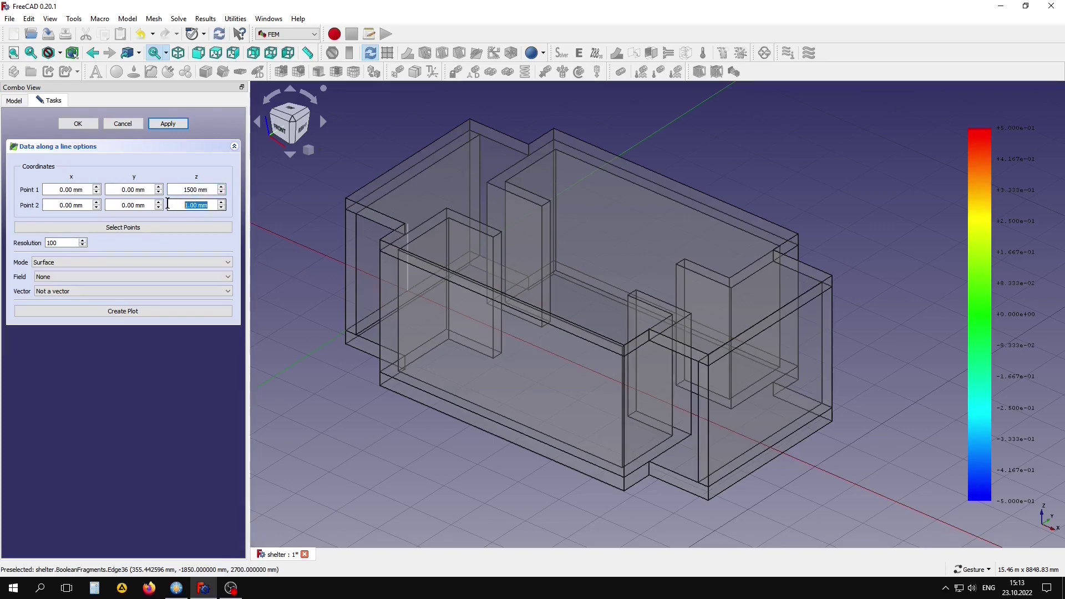
{"action": "type", "text": "1"}
{"action": "left_click", "coordinate": [149, 189]}
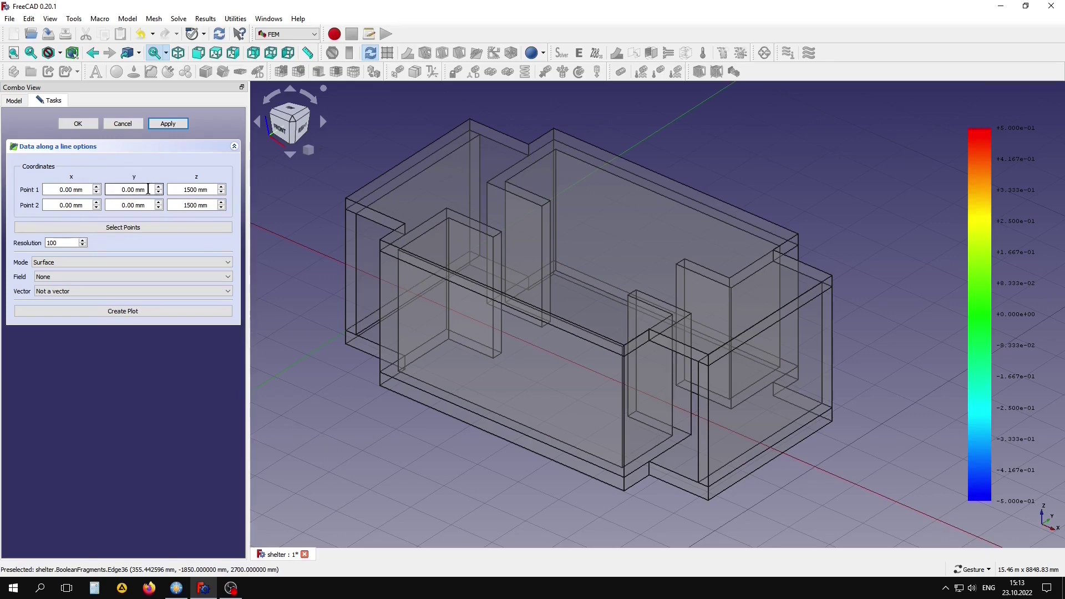
{"action": "left_click_drag", "start_coordinate": [148, 189], "coordinate": [108, 189]}
{"action": "type", "text": "26"}
{"action": "left_click_drag", "start_coordinate": [146, 205], "coordinate": [105, 206]}
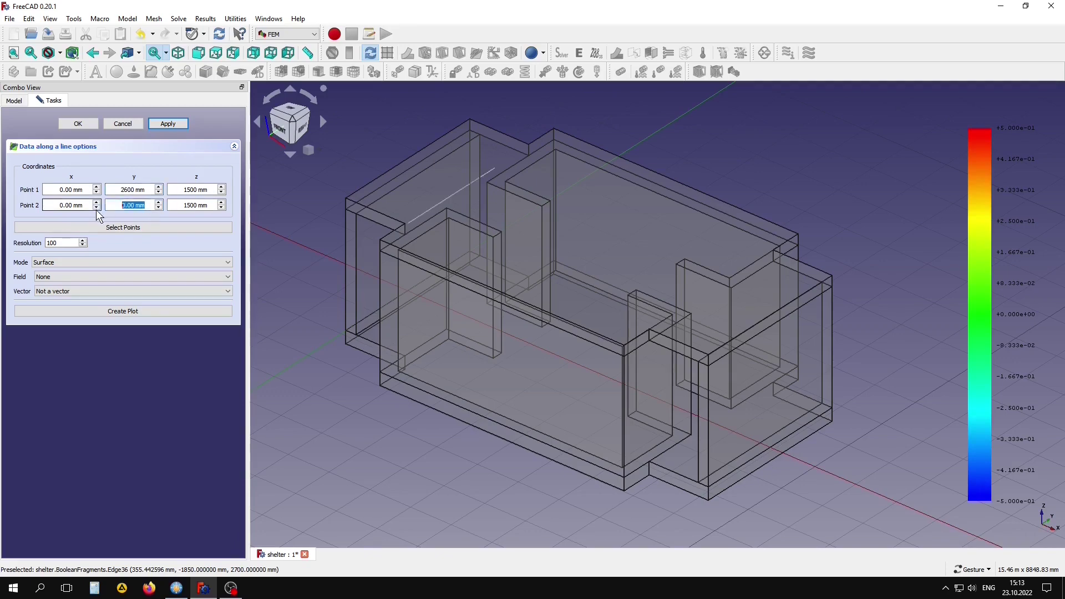
{"action": "type", "text": "235"}
{"action": "type", "text": "0"}
{"action": "left_click", "coordinate": [117, 189]}
{"action": "type", "text": "-"}
{"action": "left_click", "coordinate": [119, 205]}
{"action": "type", "text": "-"}
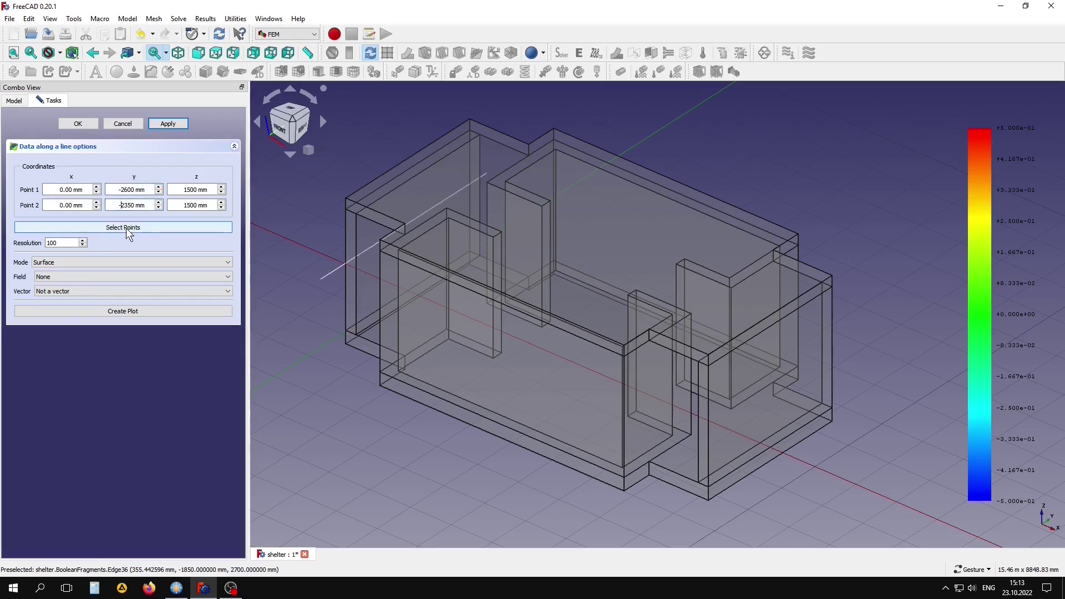
- Set the x coordinate of both probe points to 4450 mm
{"action": "left_click", "coordinate": [83, 189]}
{"action": "left_click_drag", "start_coordinate": [74, 189], "coordinate": [35, 198]}
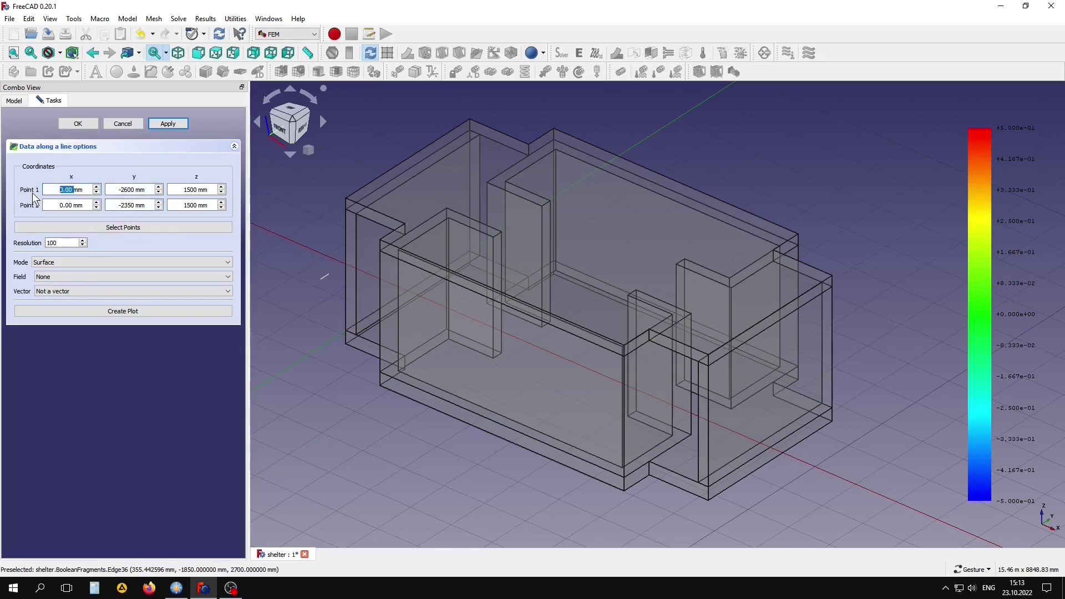
{"action": "type", "text": "4450"}
{"action": "left_click", "coordinate": [73, 204]}
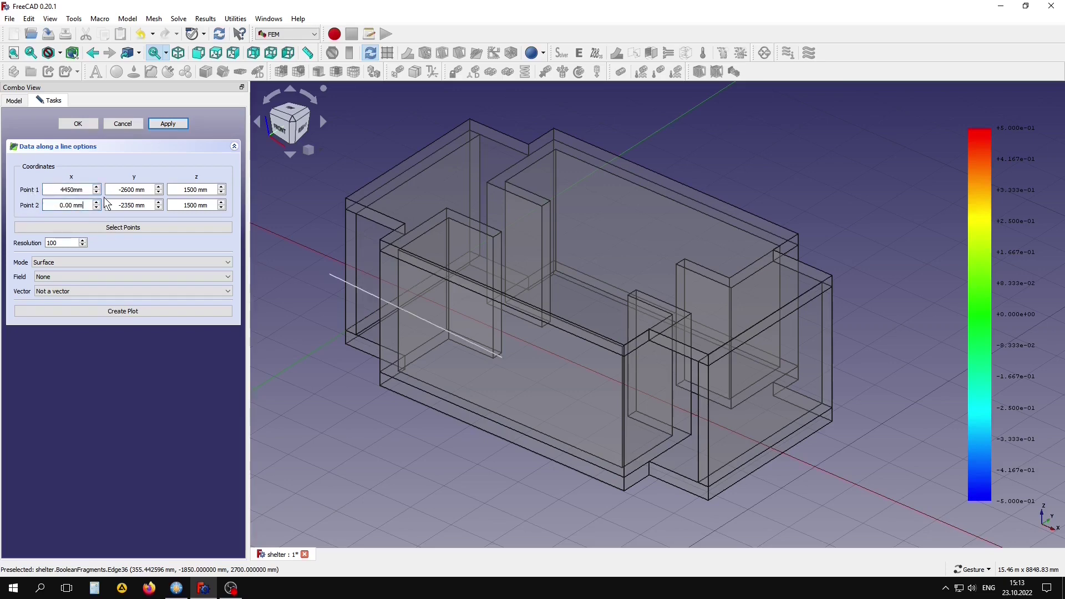
{"action": "left_click", "coordinate": [85, 205]}
{"action": "left_click_drag", "start_coordinate": [84, 205], "coordinate": [41, 210]}
{"action": "type", "text": "445"}
{"action": "type", "text": "0"}
{"action": "key", "text": "Return"}
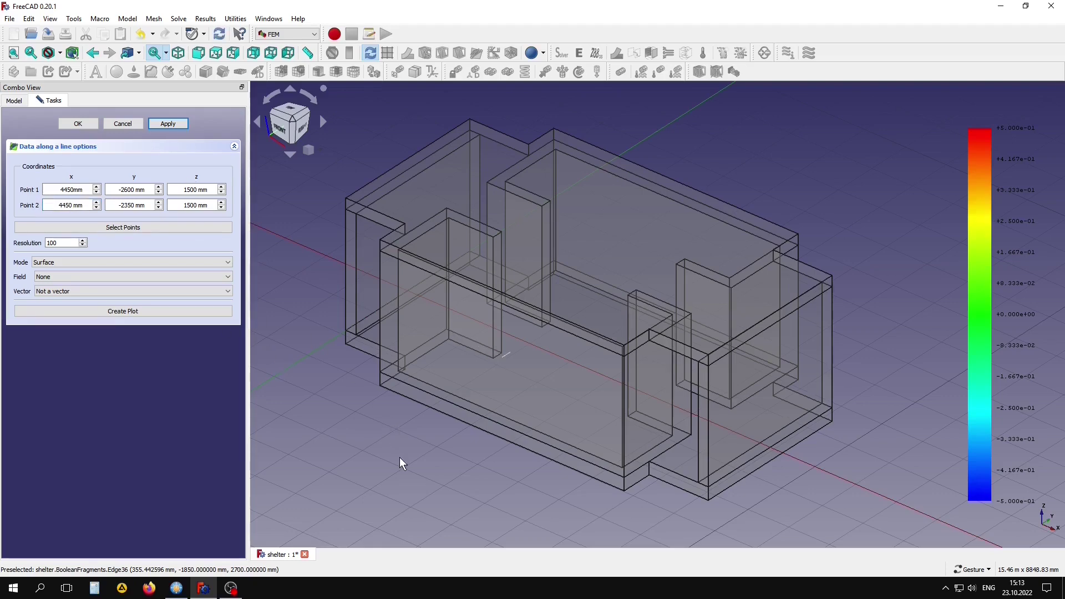
- Colour the probe line by MohrCoulomb and create its plot along the line
{"action": "scroll", "coordinate": [496, 360], "scroll_direction": "up", "scroll_amount": 2}
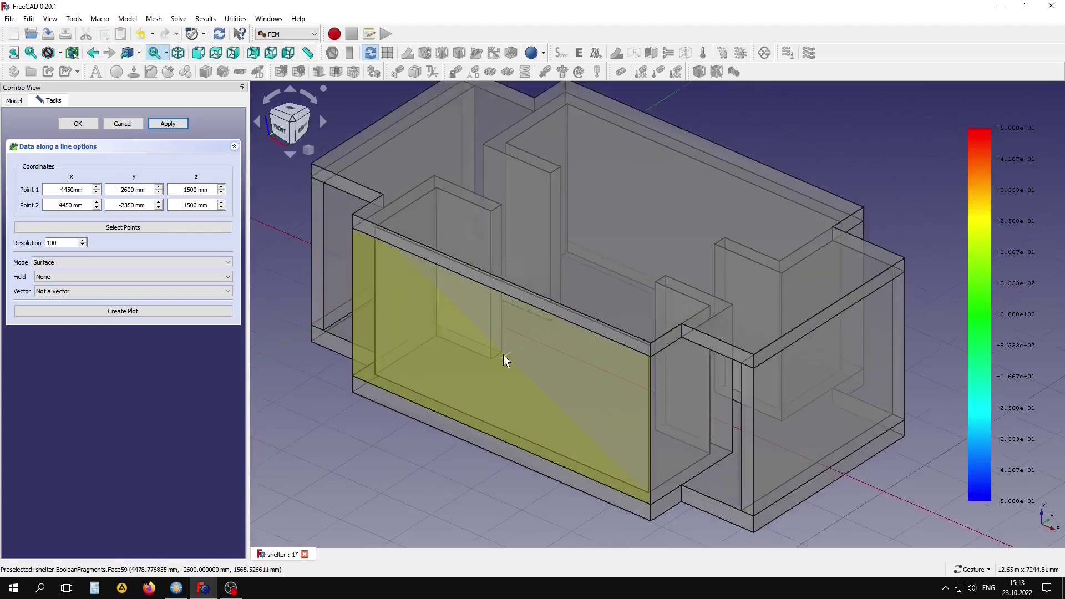
{"action": "scroll", "coordinate": [504, 358], "scroll_direction": "up", "scroll_amount": 4}
{"action": "scroll", "coordinate": [503, 358], "scroll_direction": "up", "scroll_amount": 2}
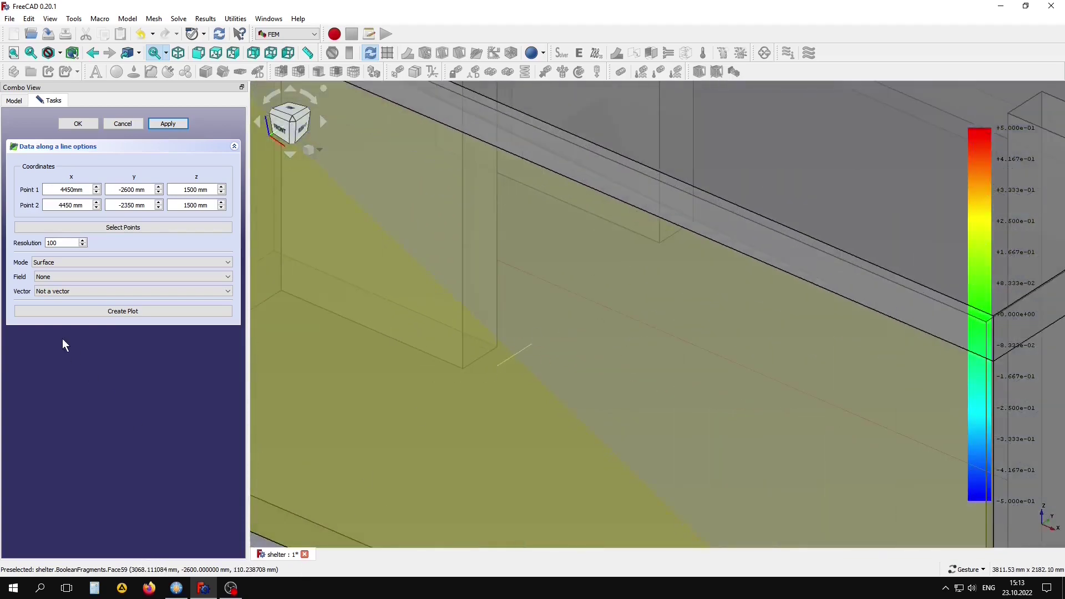
{"action": "left_click", "coordinate": [54, 276]}
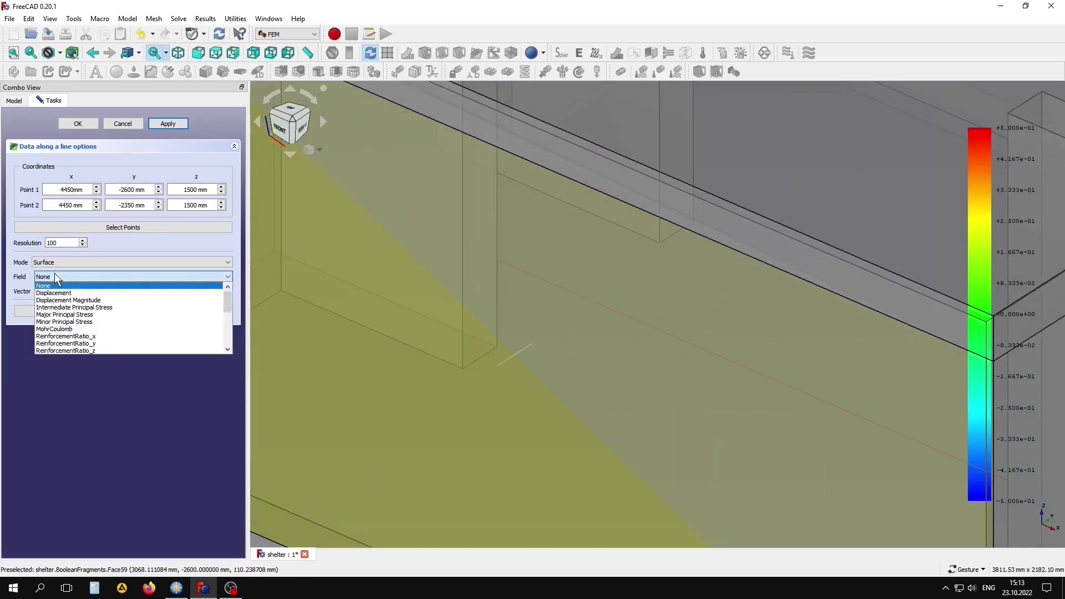
{"action": "left_click", "coordinate": [55, 325]}
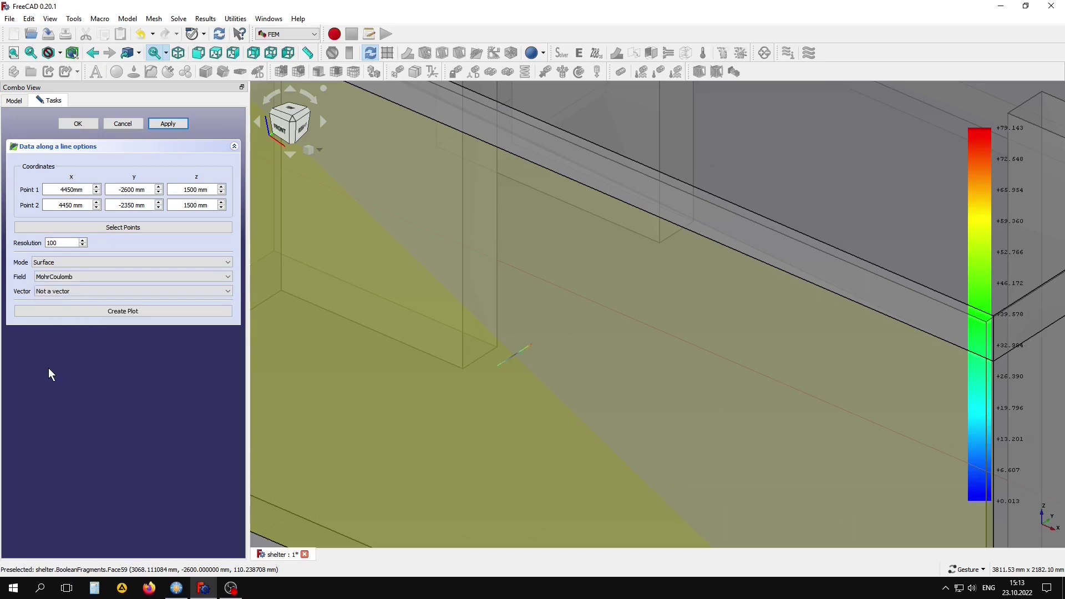
{"action": "left_click", "coordinate": [117, 312]}
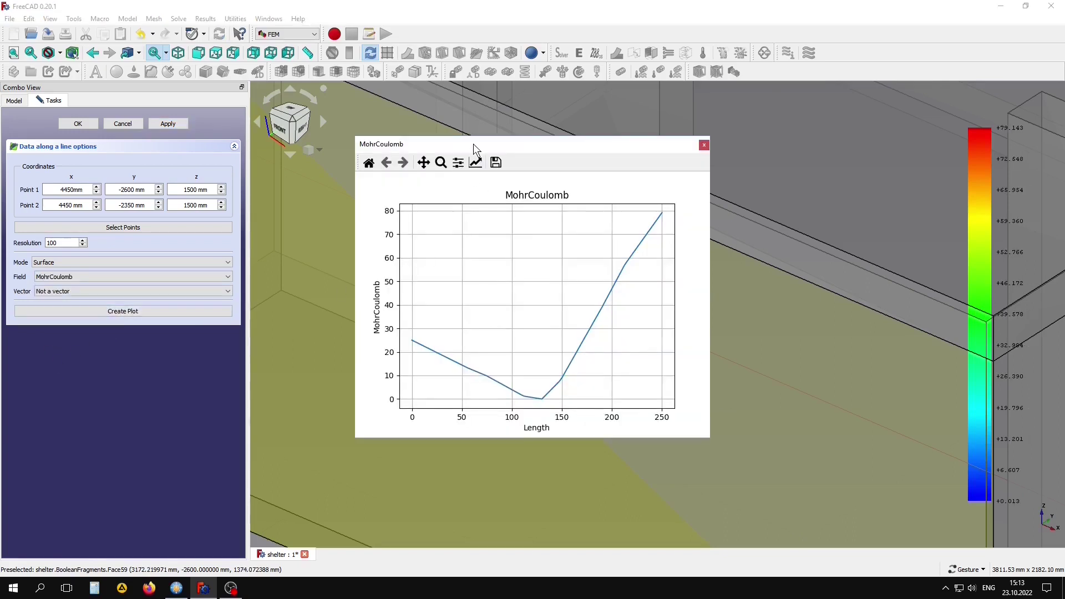
- Enlarge and review the MohrCoulomb plot, then close it and zoom out
{"action": "left_click_drag", "start_coordinate": [476, 146], "coordinate": [452, 105]}
{"action": "left_click_drag", "start_coordinate": [686, 398], "coordinate": [751, 460]}
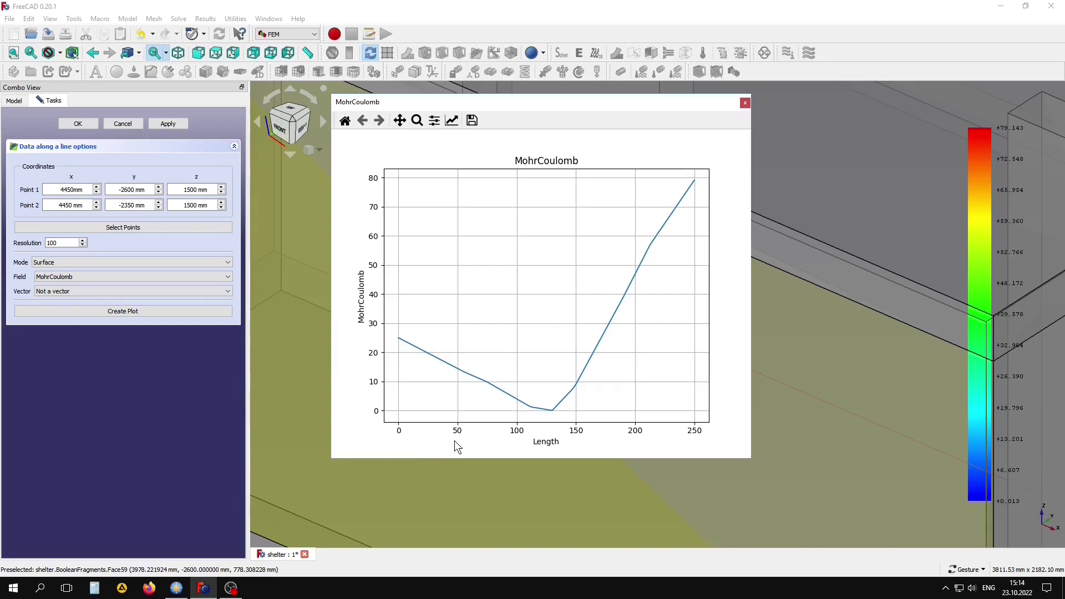
{"action": "left_click", "coordinate": [746, 103]}
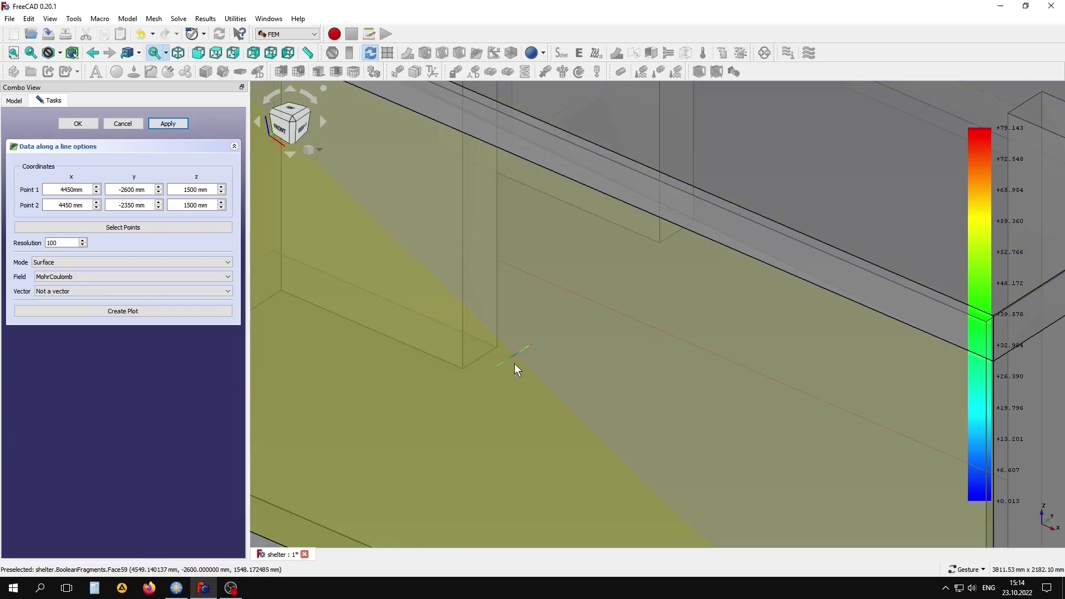
{"action": "scroll", "coordinate": [514, 364], "scroll_direction": "down", "scroll_amount": 2}
{"action": "scroll", "coordinate": [514, 364], "scroll_direction": "down", "scroll_amount": 3}
{"action": "scroll", "coordinate": [514, 364], "scroll_direction": "down", "scroll_amount": 1}
{"action": "scroll", "coordinate": [514, 364], "scroll_direction": "down", "scroll_amount": 1}
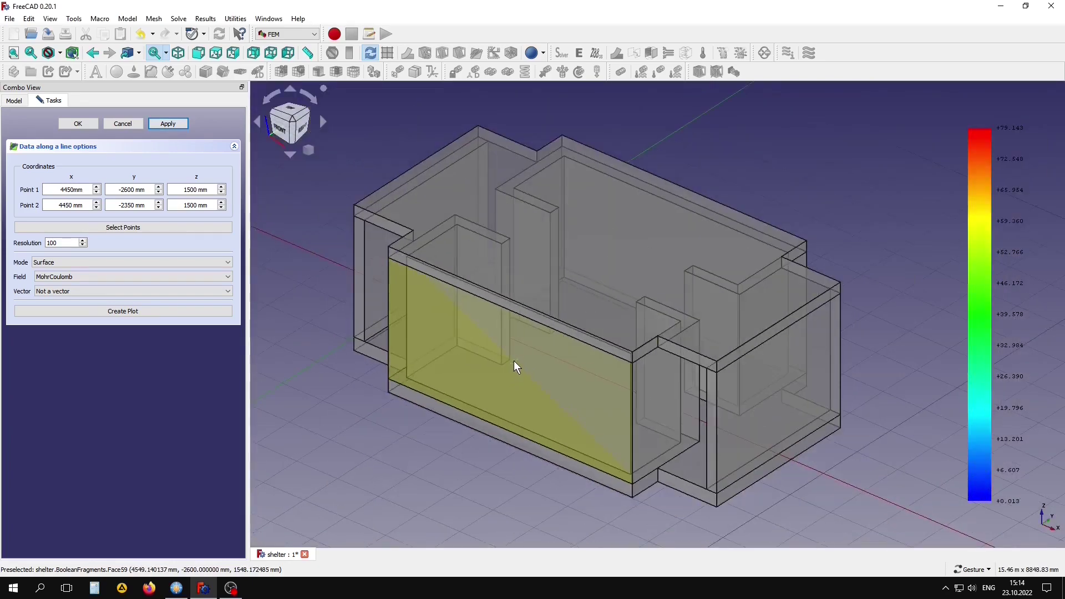
{"action": "scroll", "coordinate": [514, 364], "scroll_direction": "down", "scroll_amount": 1}
- Delete DataAlongLine, ResultPipeline, ccx_dat_file and CCX_Results from the analysis
{"action": "left_click", "coordinate": [77, 124]}
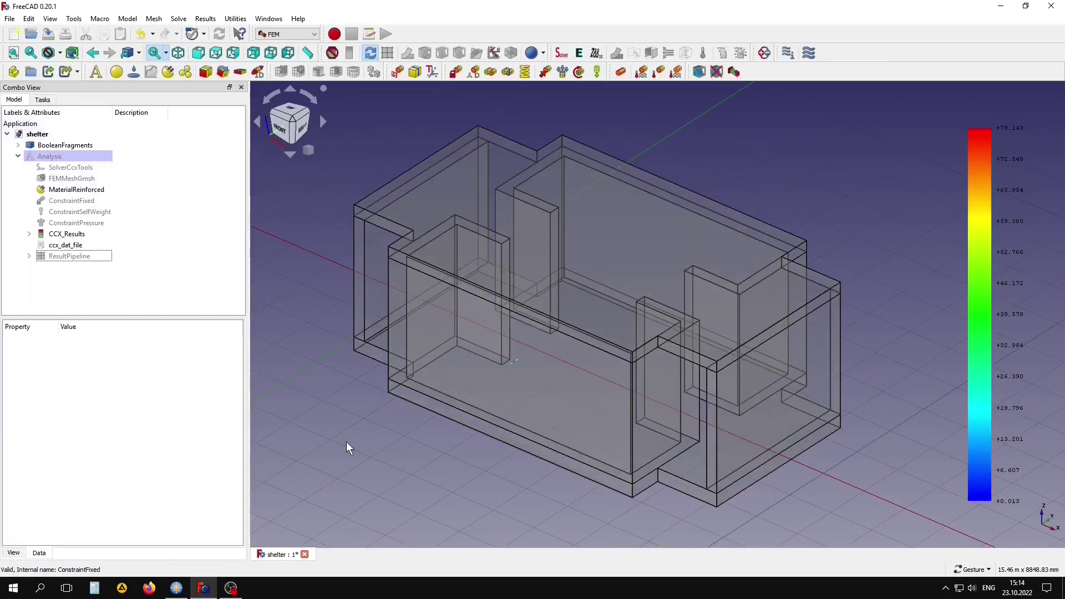
{"action": "left_click", "coordinate": [29, 256]}
{"action": "left_click", "coordinate": [75, 269]}
{"action": "key", "text": "Delete"}
{"action": "left_click", "coordinate": [64, 255]}
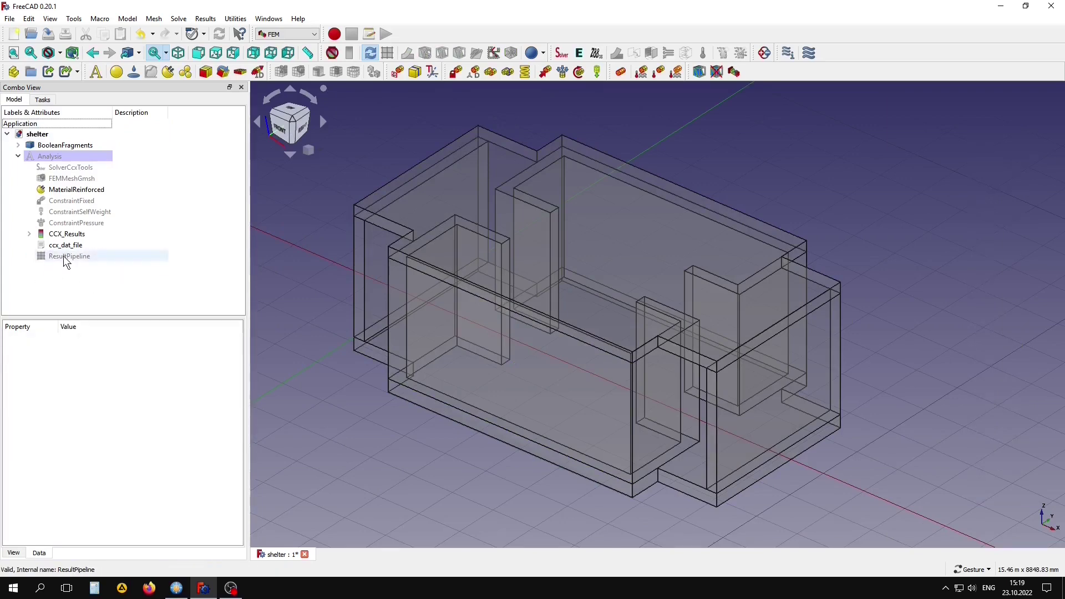
{"action": "key", "text": "Delete"}
{"action": "left_click", "coordinate": [63, 248]}
{"action": "key", "text": "Delete"}
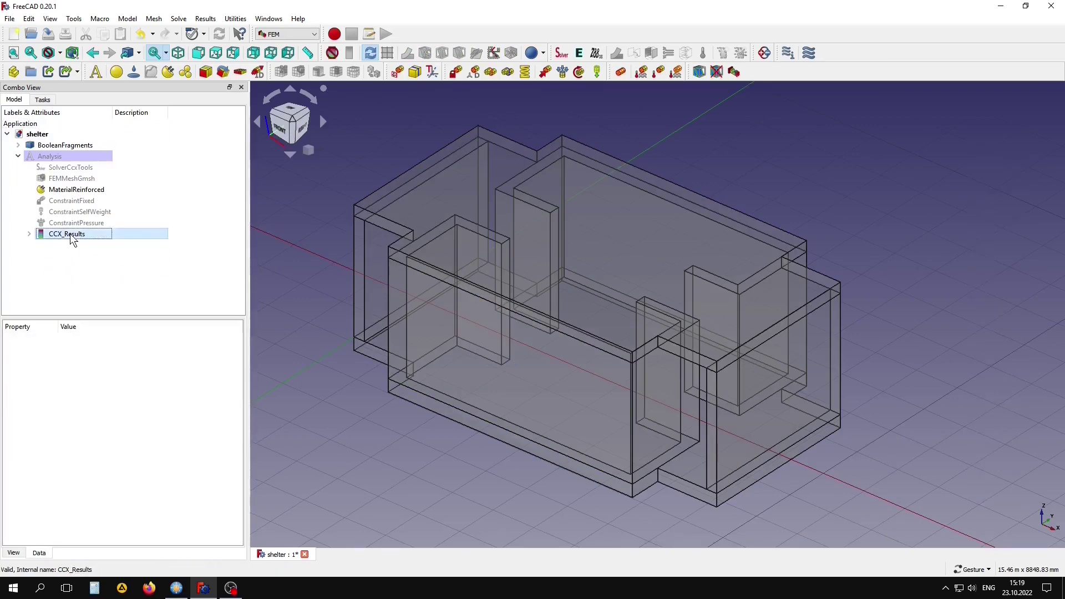
{"action": "left_click", "coordinate": [66, 234]}
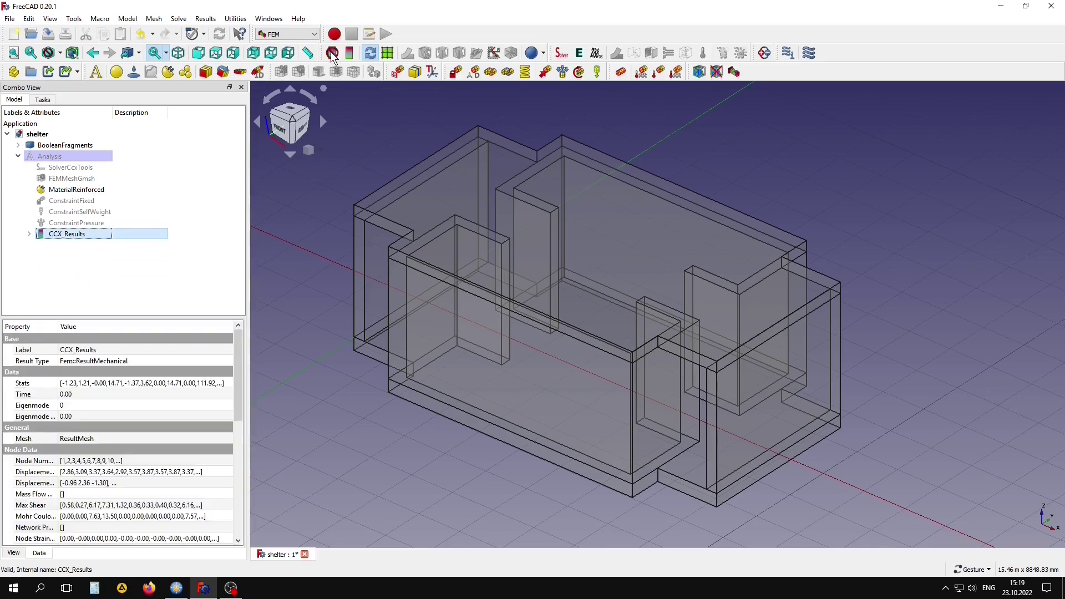
{"action": "key", "text": "Delete"}
- Set the stiny sketch's ts wall-thickness constraint to 500 mm
{"action": "left_click", "coordinate": [64, 146]}
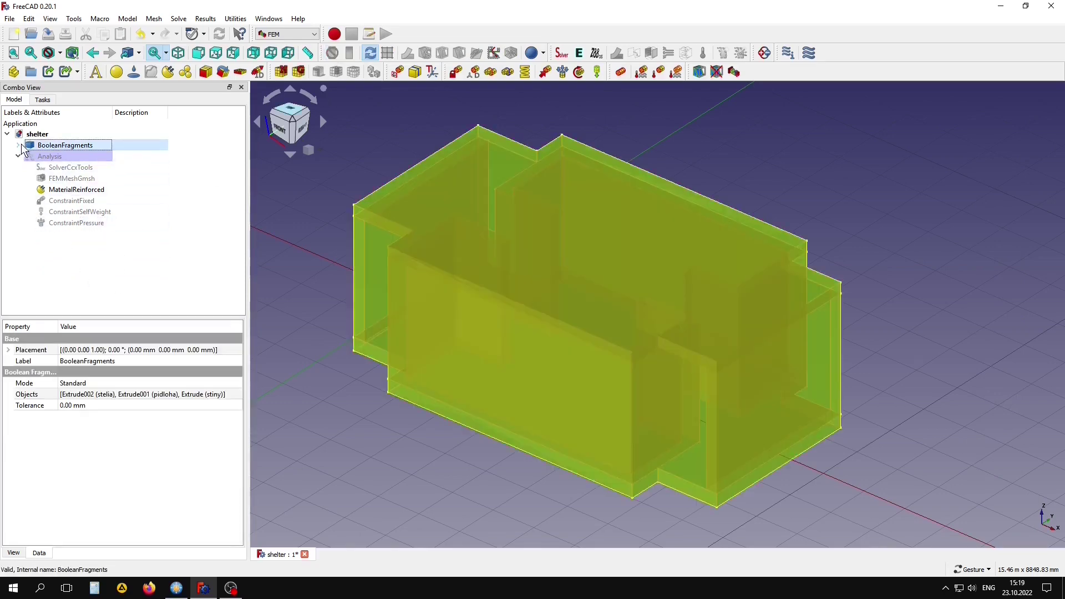
{"action": "left_click", "coordinate": [18, 145]}
{"action": "left_click", "coordinate": [29, 178]}
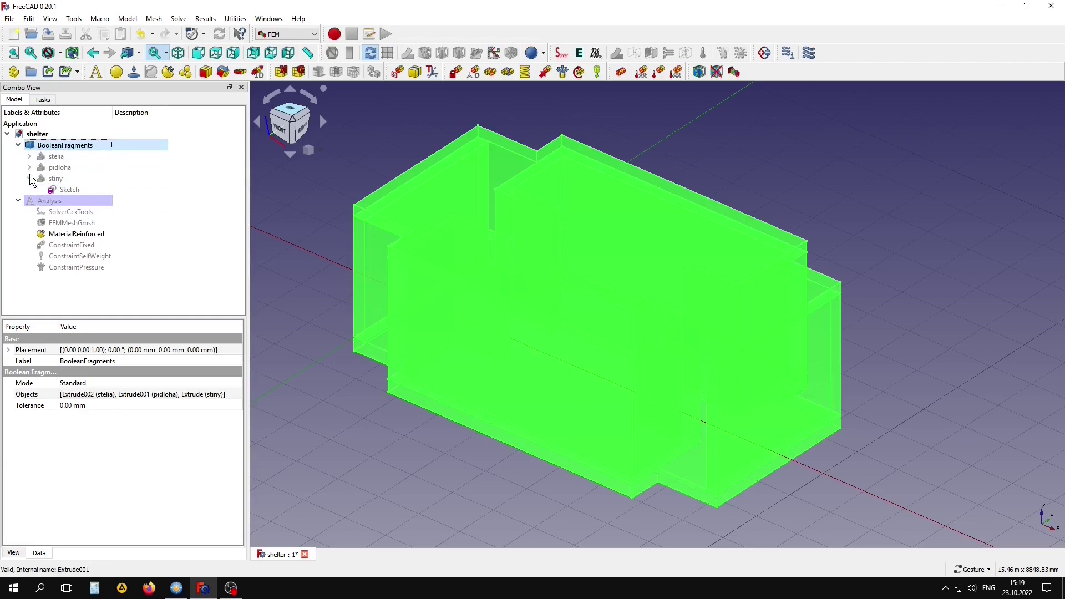
{"action": "left_click", "coordinate": [69, 189]}
{"action": "left_click", "coordinate": [8, 416]}
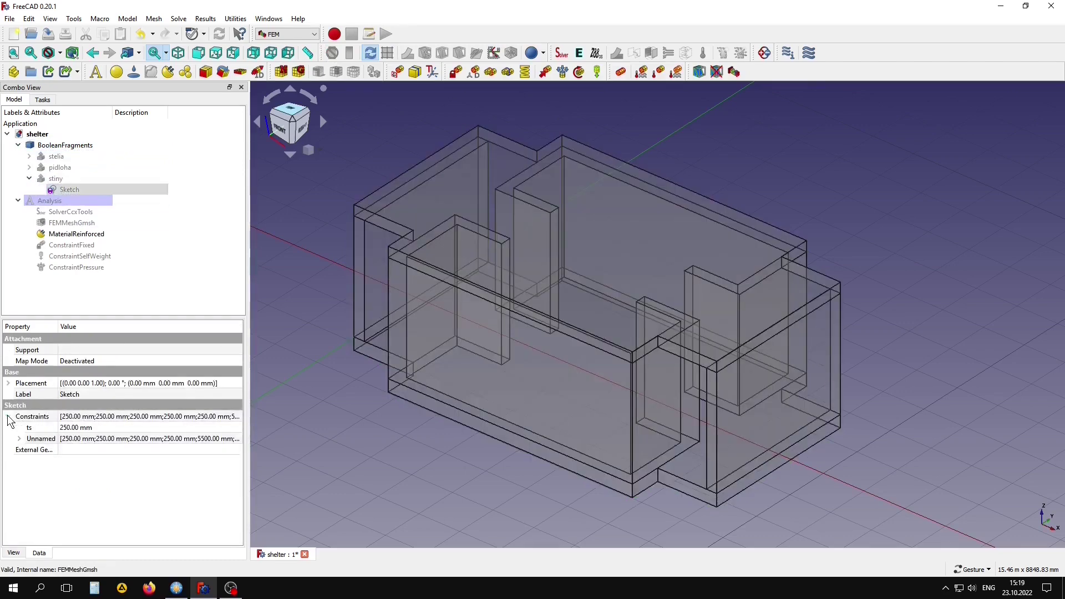
{"action": "left_click", "coordinate": [51, 429]}
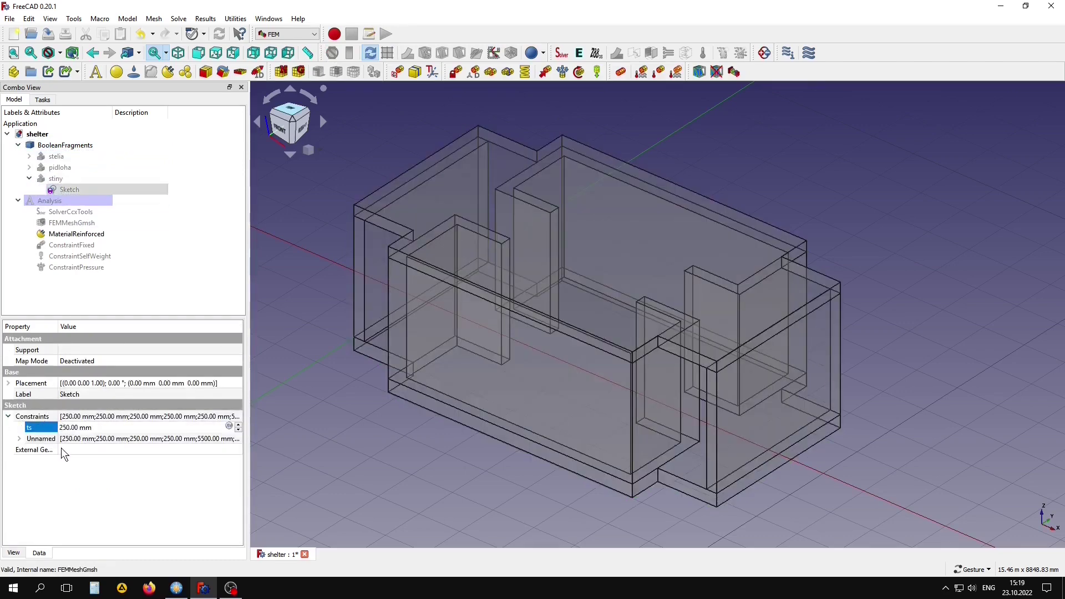
{"action": "type", "text": "0"}
{"action": "key", "text": "Return"}
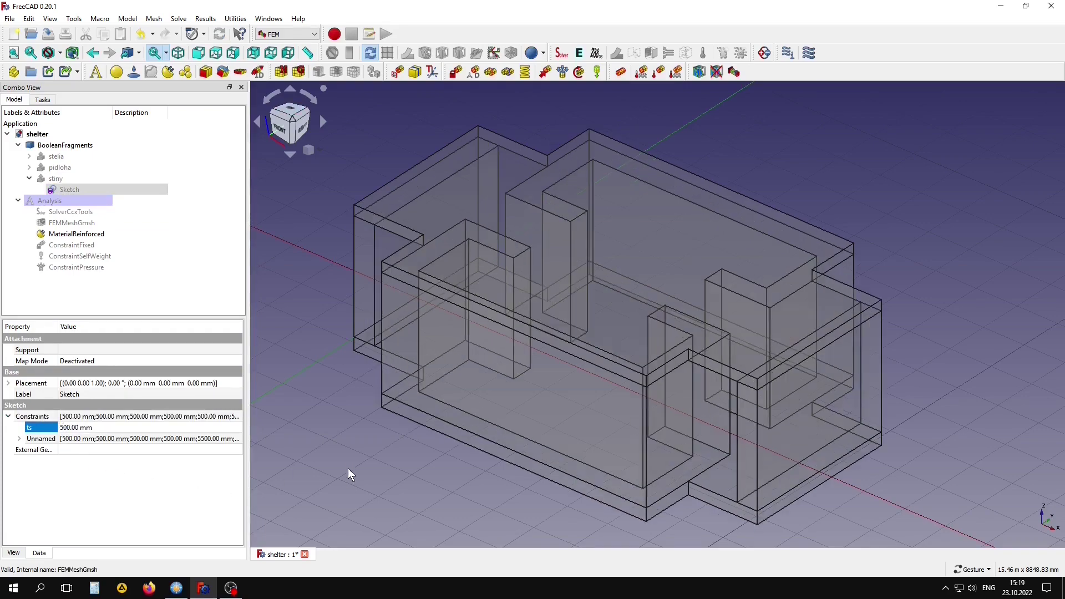
{"action": "left_click", "coordinate": [294, 351]}
- Regenerate the FEMMeshGmsh mesh with its existing settings and close the panel when done
{"action": "left_click", "coordinate": [65, 223]}
{"action": "double_click", "coordinate": [65, 225]}
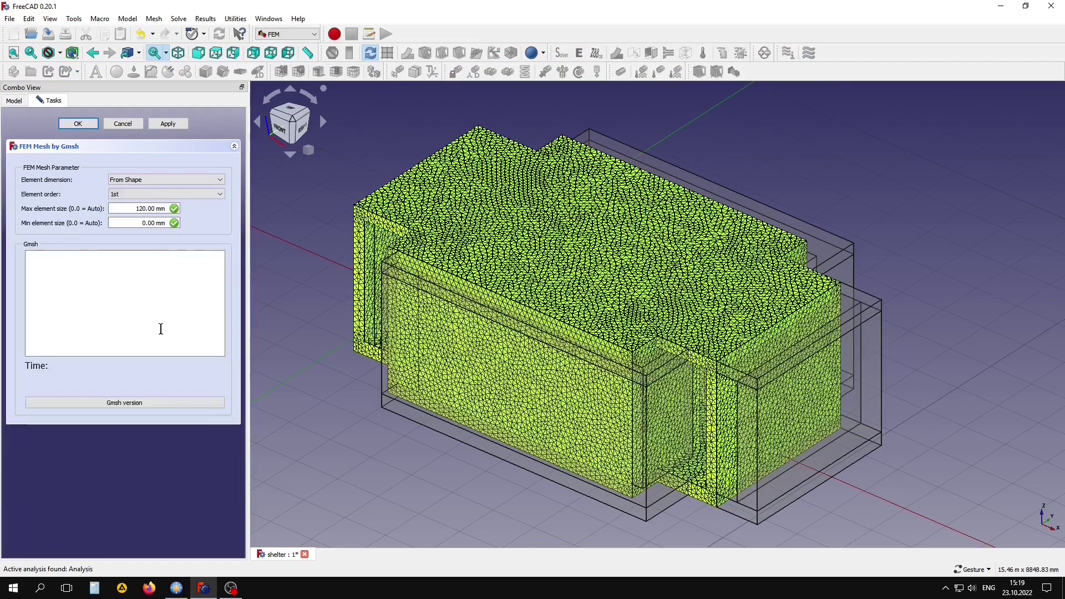
{"action": "left_click", "coordinate": [168, 124]}
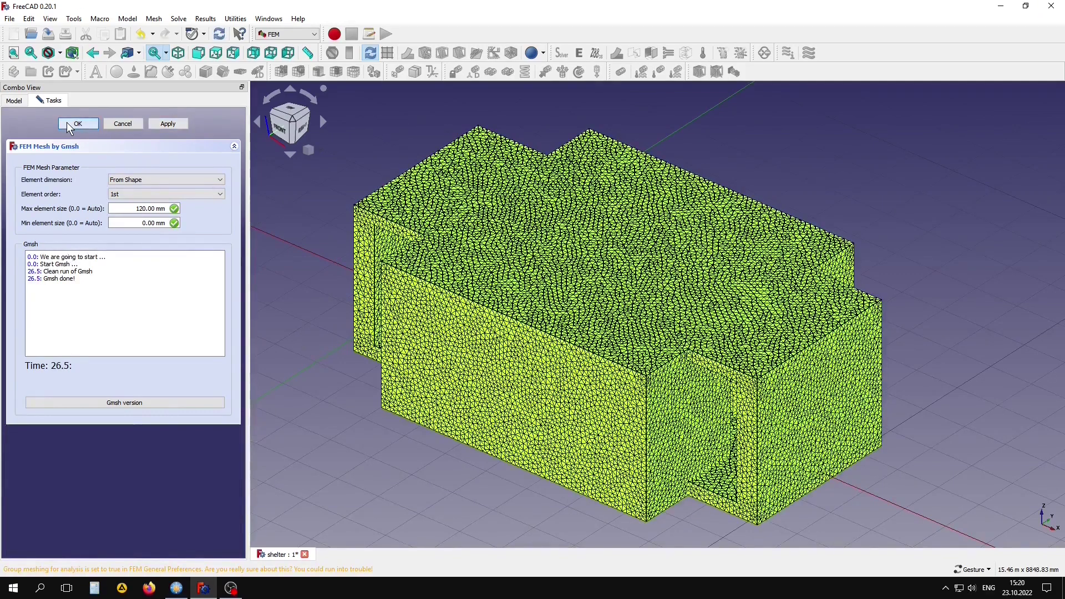
{"action": "left_click", "coordinate": [67, 123]}
- Write the .inp file and run a static CalculiX solve, then close the solver panel
{"action": "double_click", "coordinate": [54, 217]}
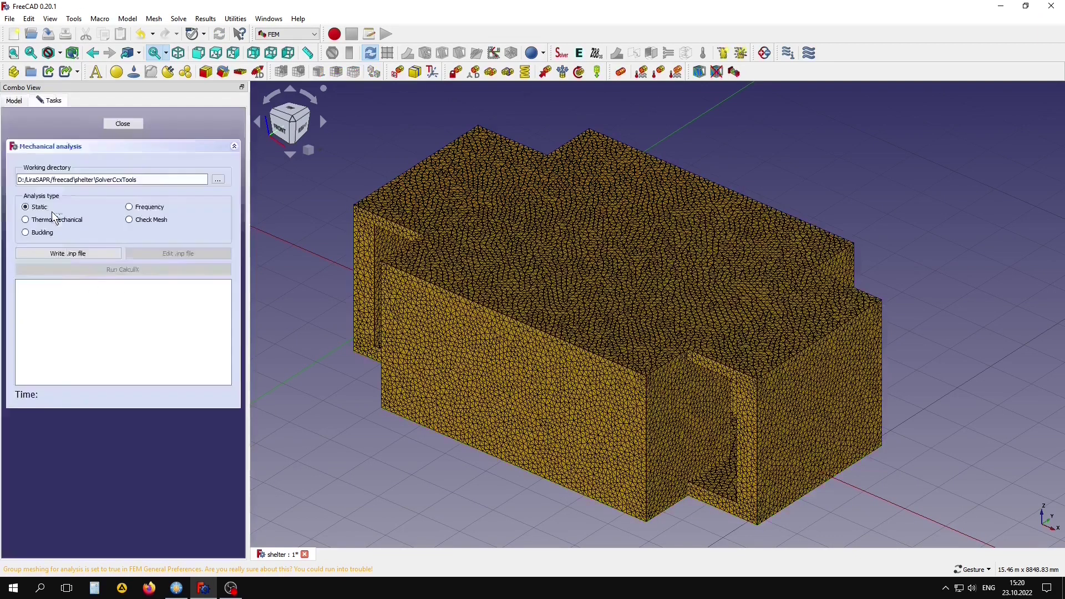
{"action": "left_click", "coordinate": [39, 253]}
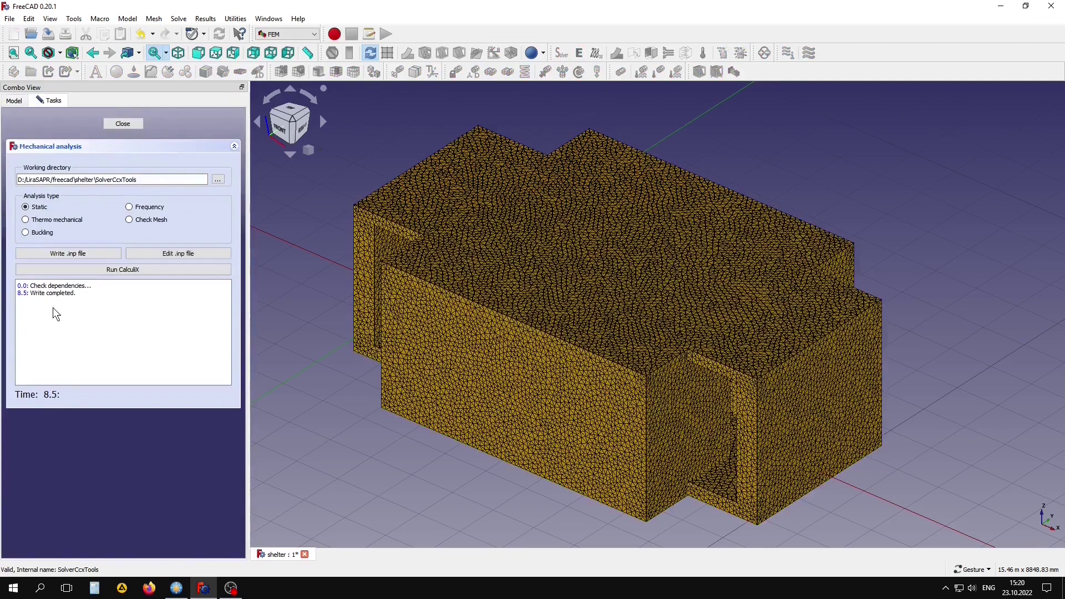
{"action": "left_click", "coordinate": [109, 271]}
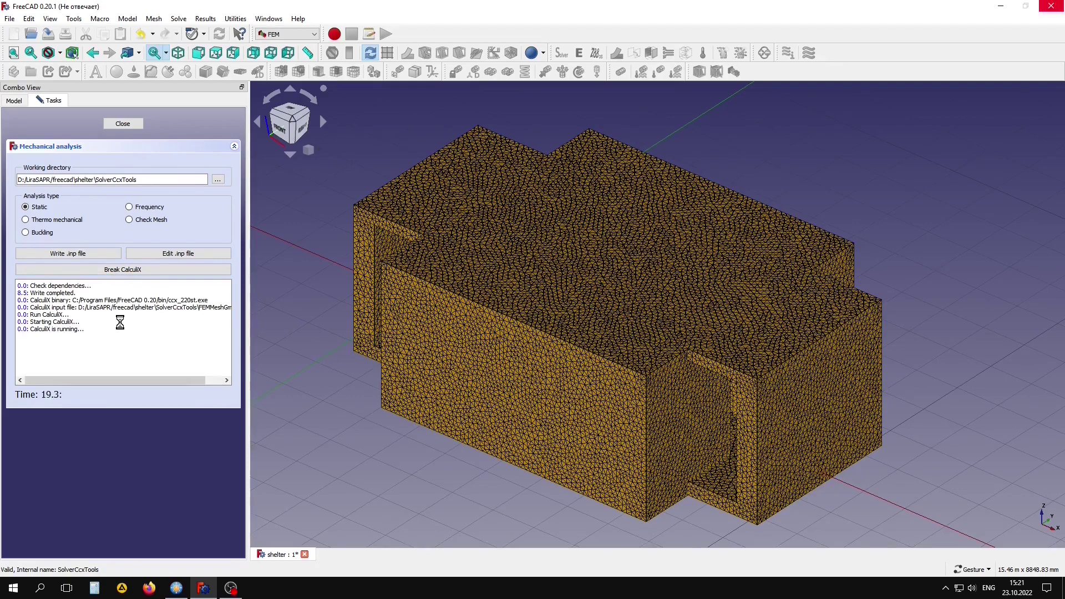
{"action": "left_click", "coordinate": [122, 124]}
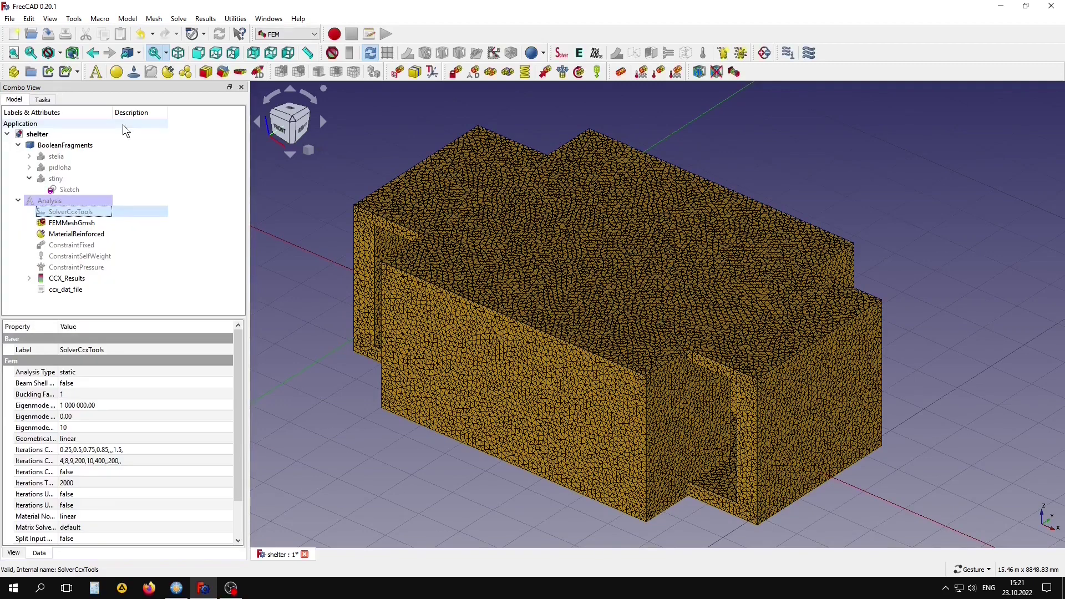
- Create a ResultPipeline from the CCX_Results object
{"action": "left_click", "coordinate": [53, 279]}
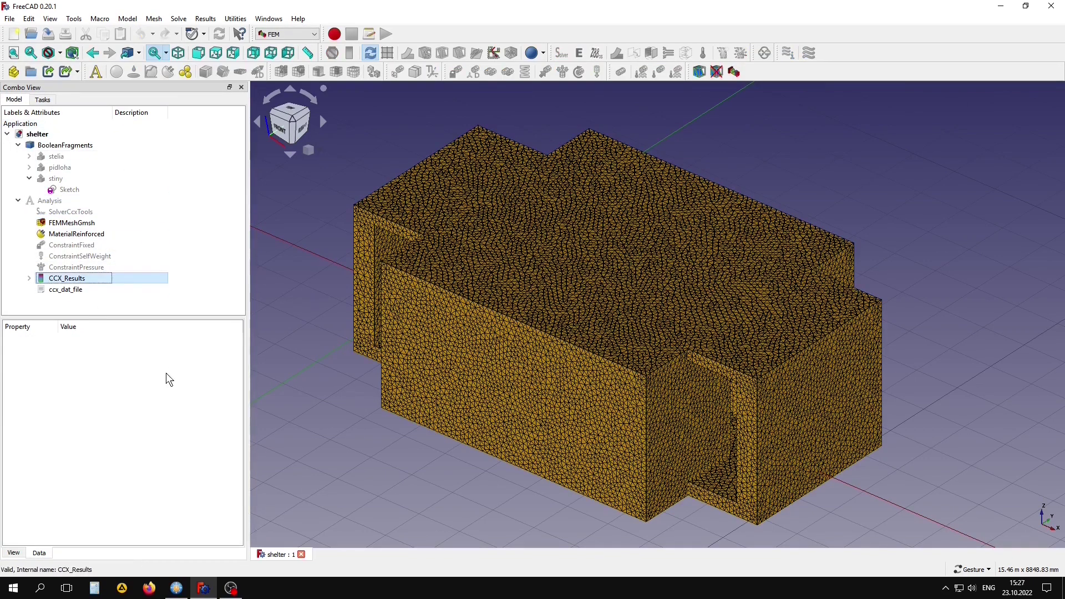
{"action": "left_click", "coordinate": [388, 57]}
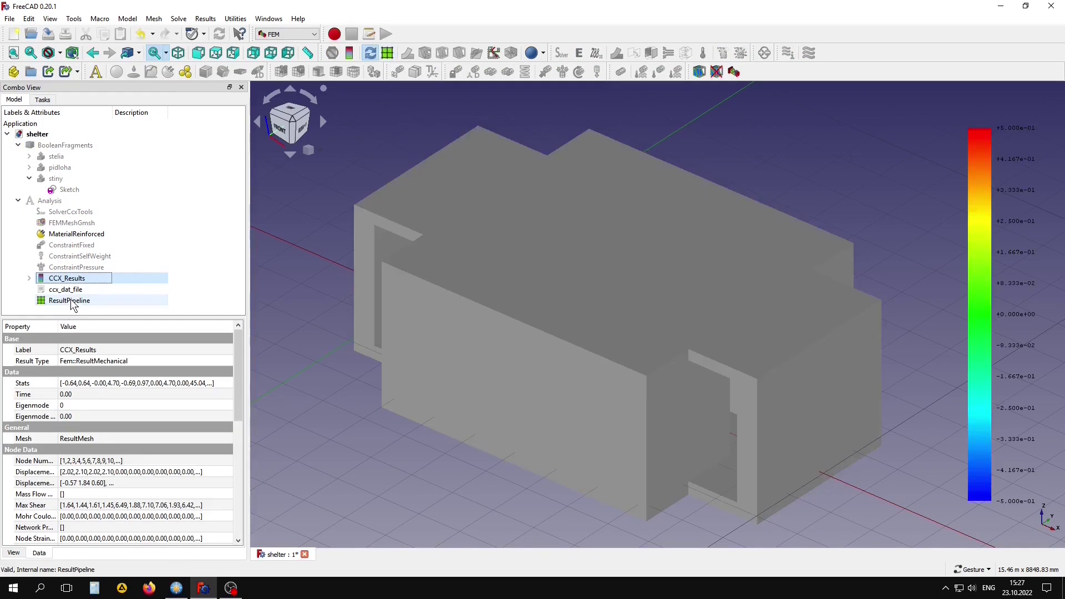
{"action": "left_click", "coordinate": [65, 300]}
- Colour the shelter by the MohrCoulomb field in the ResultPipeline options
{"action": "double_click", "coordinate": [65, 300]}
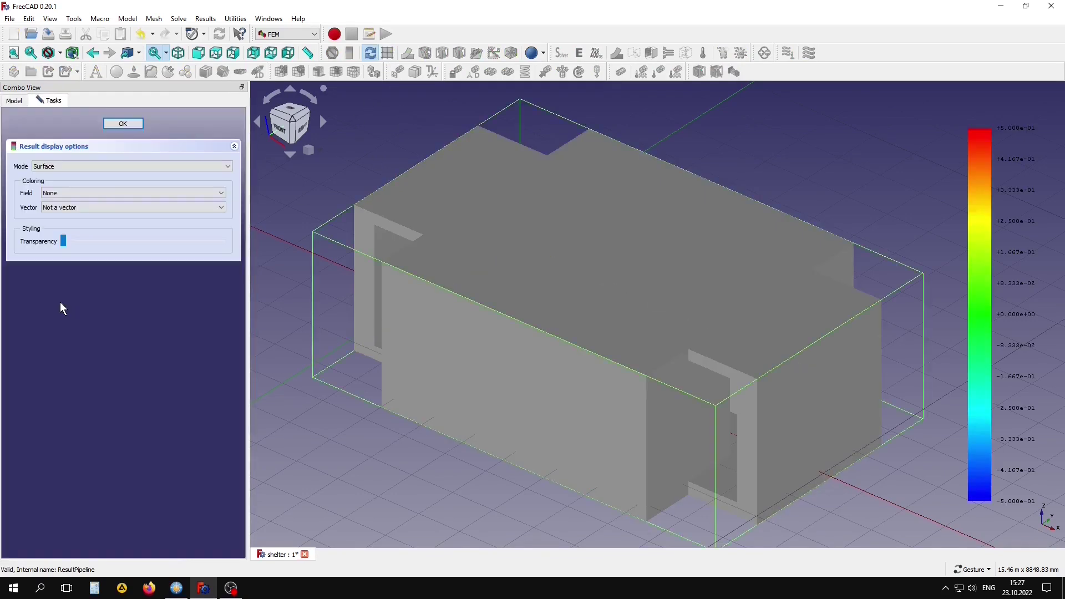
{"action": "left_click", "coordinate": [97, 193]}
{"action": "left_click", "coordinate": [66, 253]}
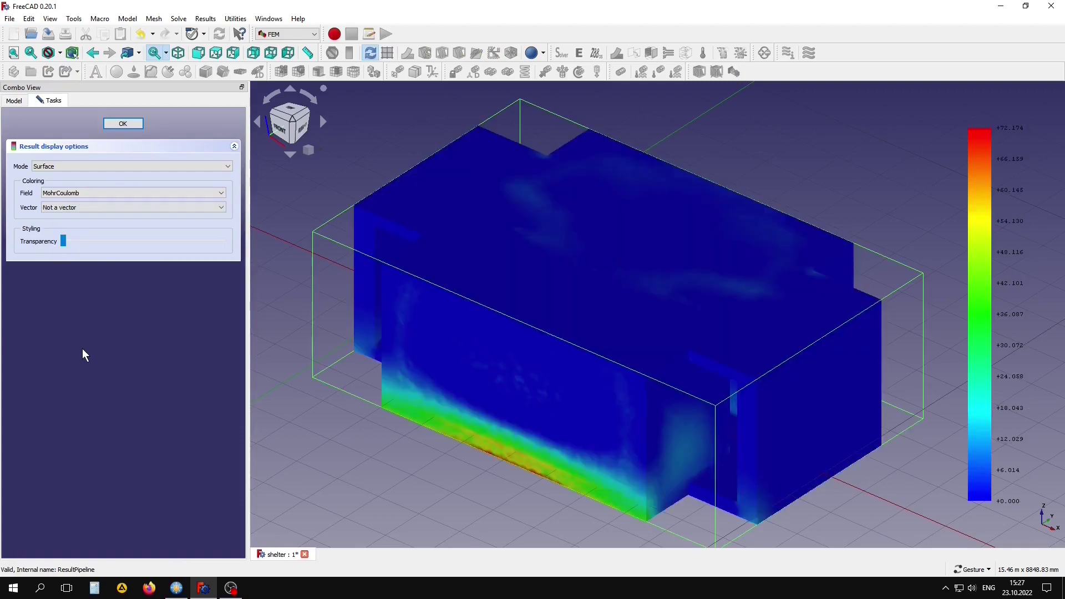
{"action": "left_click", "coordinate": [359, 481]}
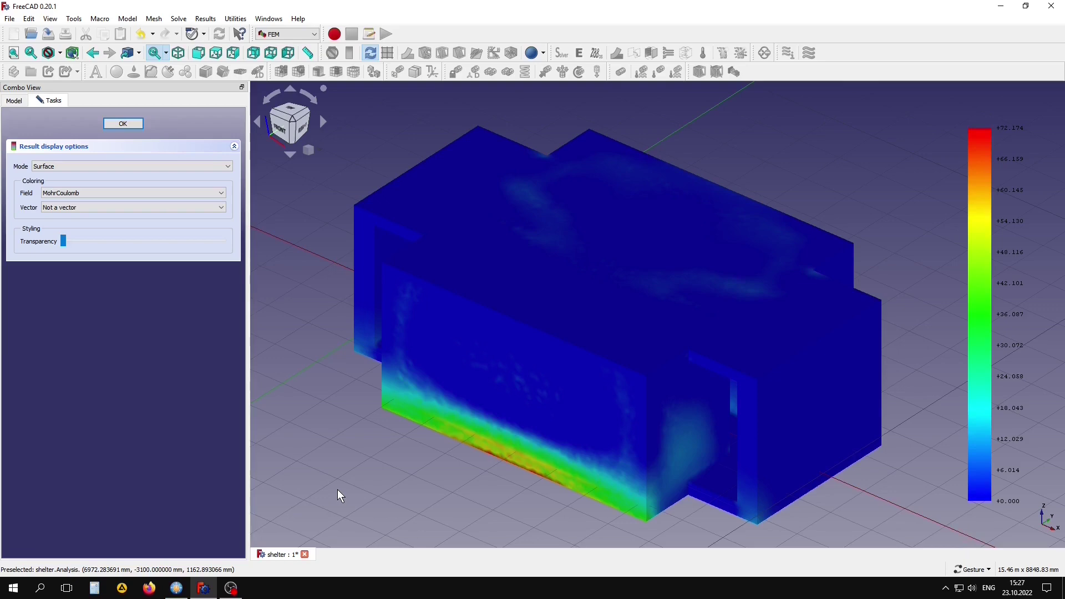
{"action": "left_click", "coordinate": [123, 124]}
{"action": "left_click", "coordinate": [72, 301]}
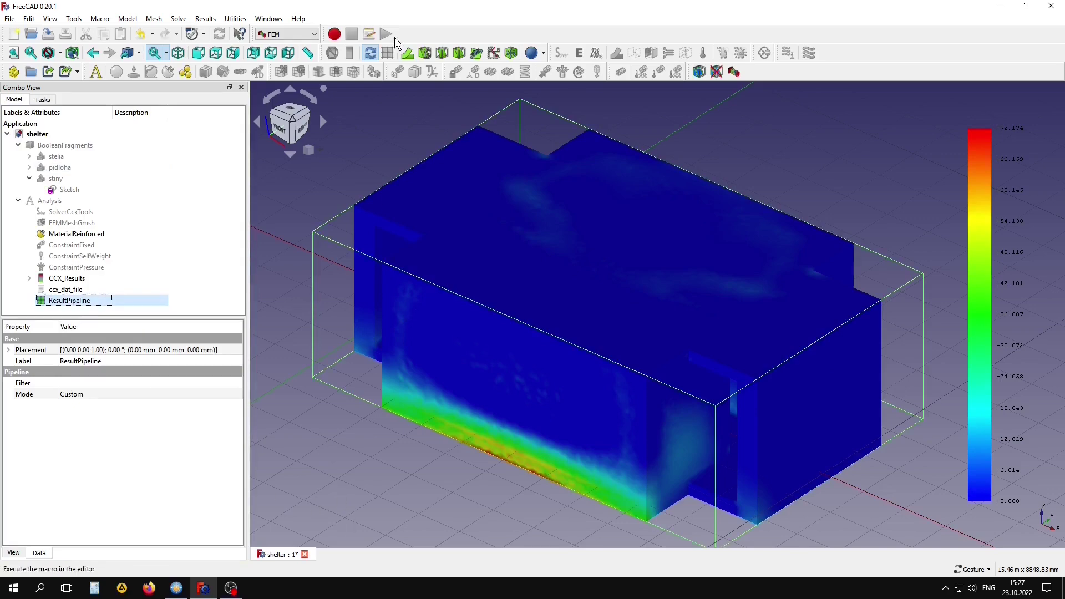
- Add a Clip filter to the ResultPipeline with a Plane clip function
{"action": "left_click", "coordinate": [454, 60]}
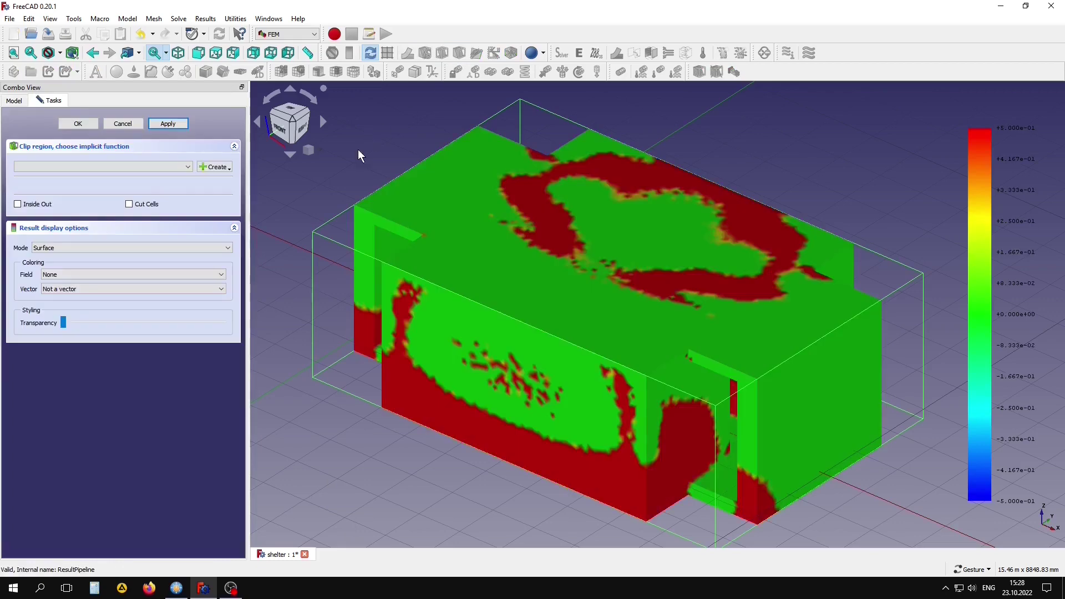
{"action": "left_click", "coordinate": [14, 100]}
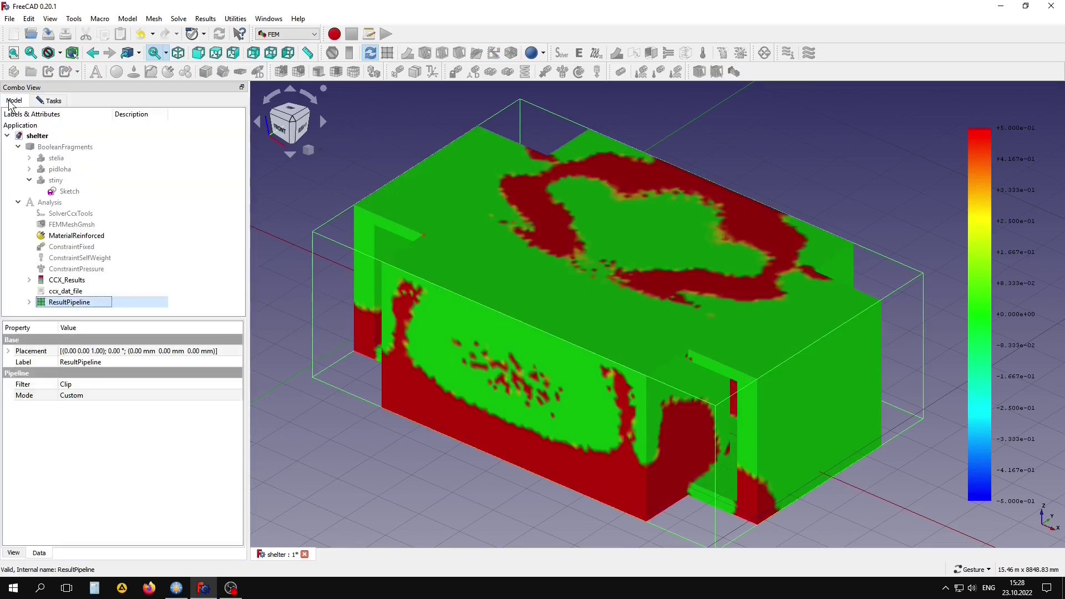
{"action": "left_click", "coordinate": [29, 302]}
{"action": "left_click", "coordinate": [65, 304]}
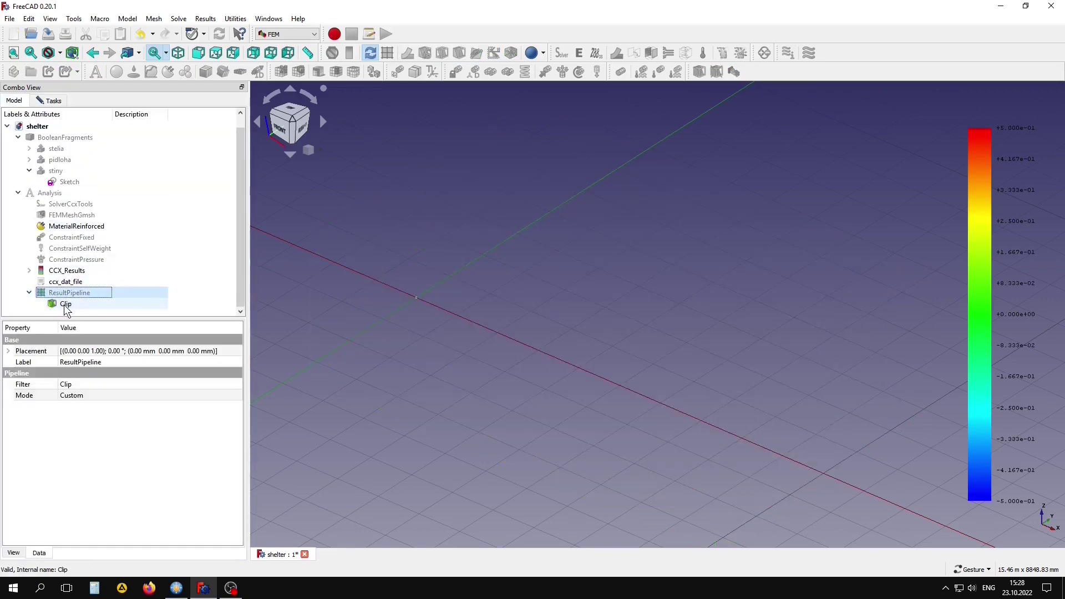
{"action": "left_click", "coordinate": [50, 100]}
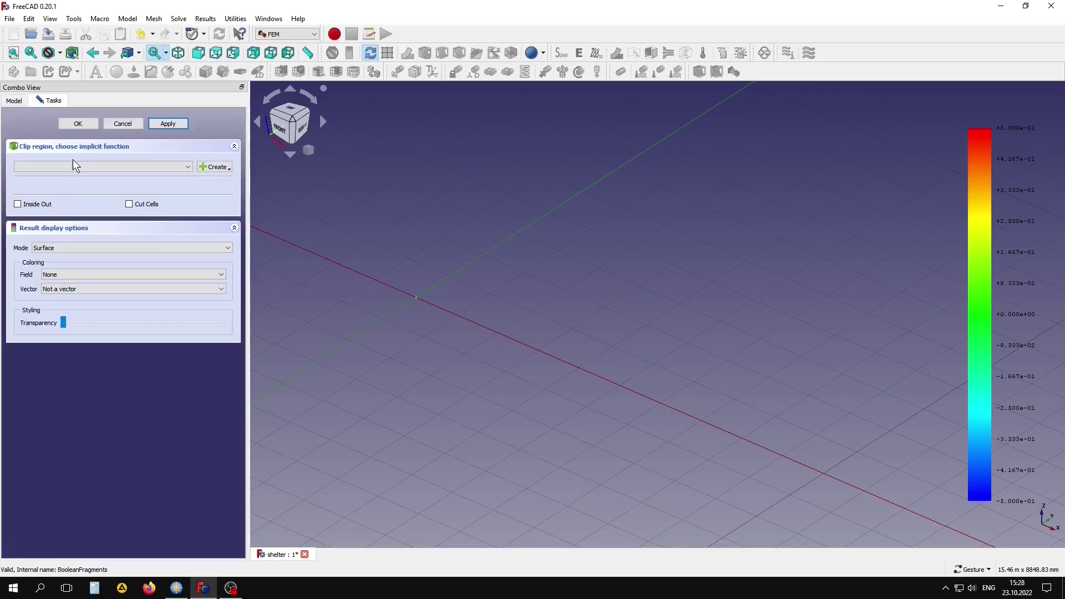
{"action": "left_click", "coordinate": [213, 169]}
{"action": "left_click", "coordinate": [211, 177]}
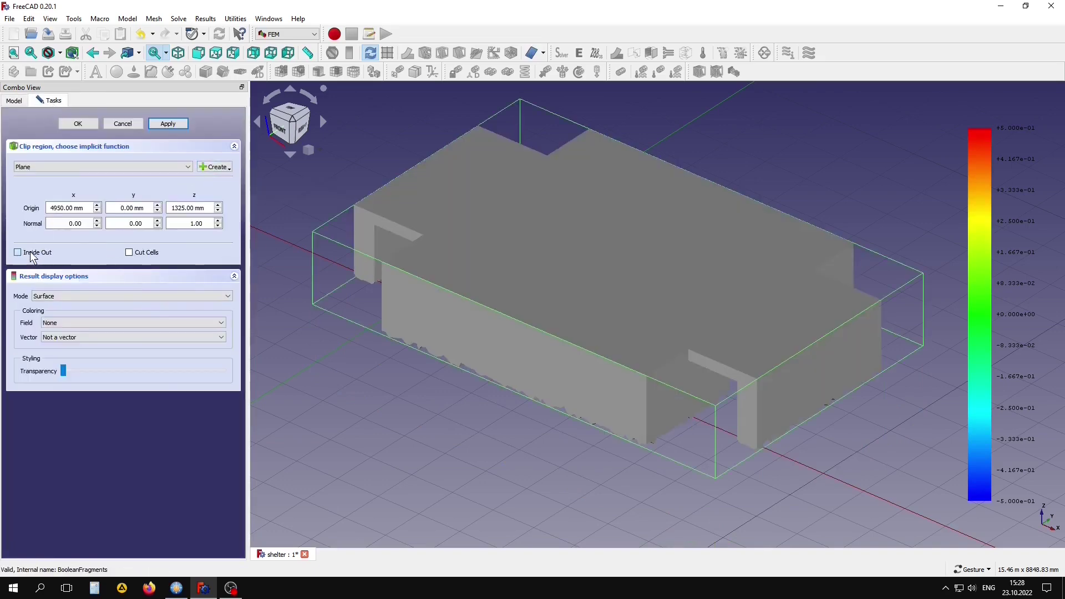
- Enable Inside Out and Cut Cells and set the plane Origin z to 1500 mm
{"action": "left_click", "coordinate": [30, 251]}
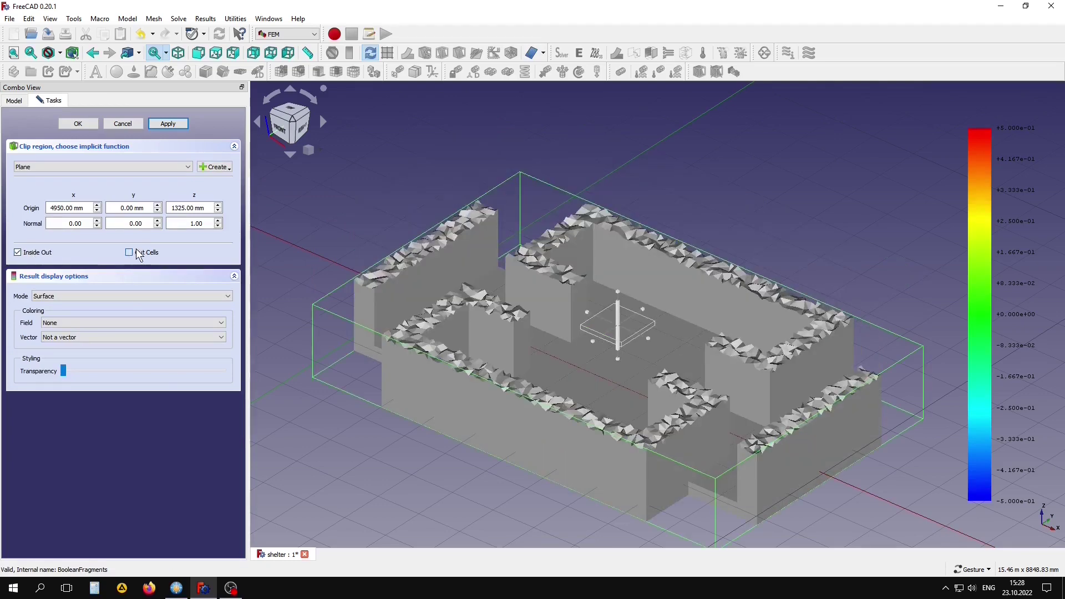
{"action": "left_click", "coordinate": [139, 255]}
{"action": "left_click_drag", "start_coordinate": [205, 208], "coordinate": [164, 214]}
{"action": "type", "text": "15"}
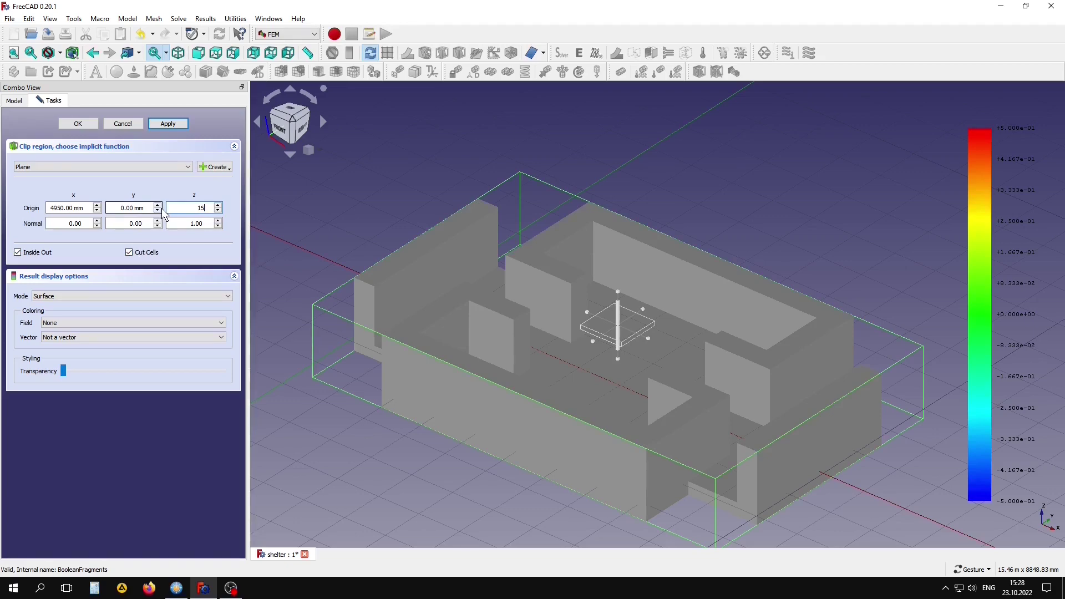
{"action": "type", "text": "00"}
{"action": "left_click", "coordinate": [169, 125]}
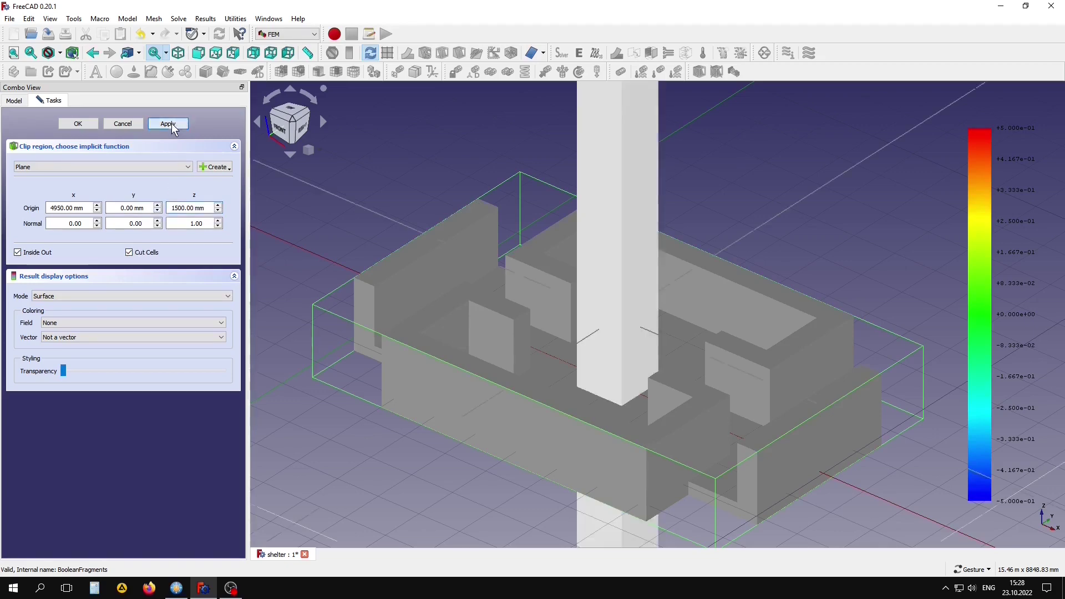
- Colour the clipped model by ReinforcementRatio_z
{"action": "left_click", "coordinate": [65, 321]}
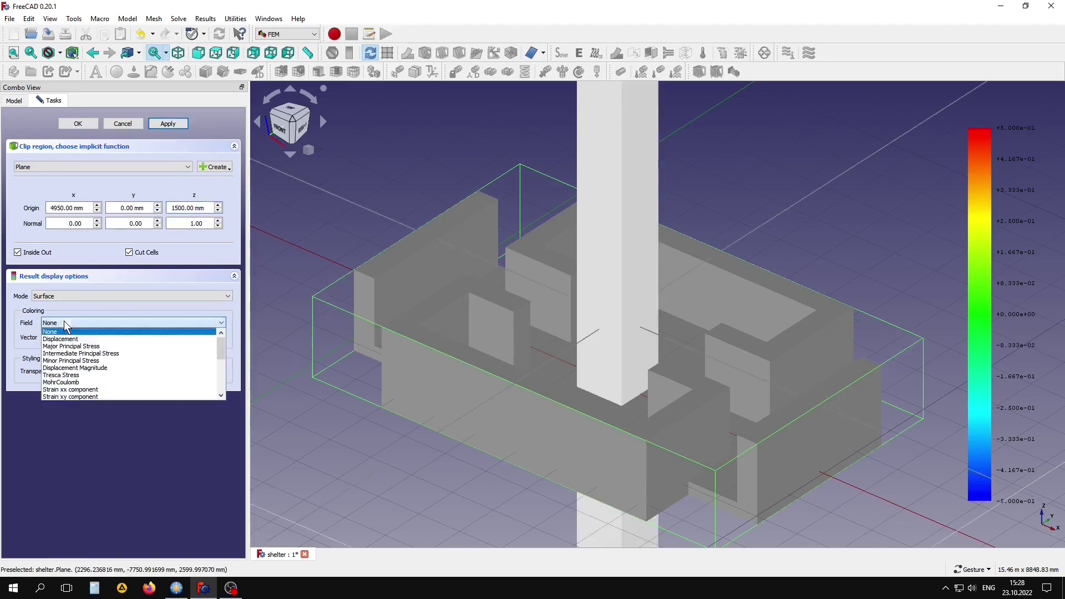
{"action": "scroll", "coordinate": [128, 364], "scroll_direction": "down", "scroll_amount": 3}
{"action": "scroll", "coordinate": [128, 364], "scroll_direction": "down", "scroll_amount": 3}
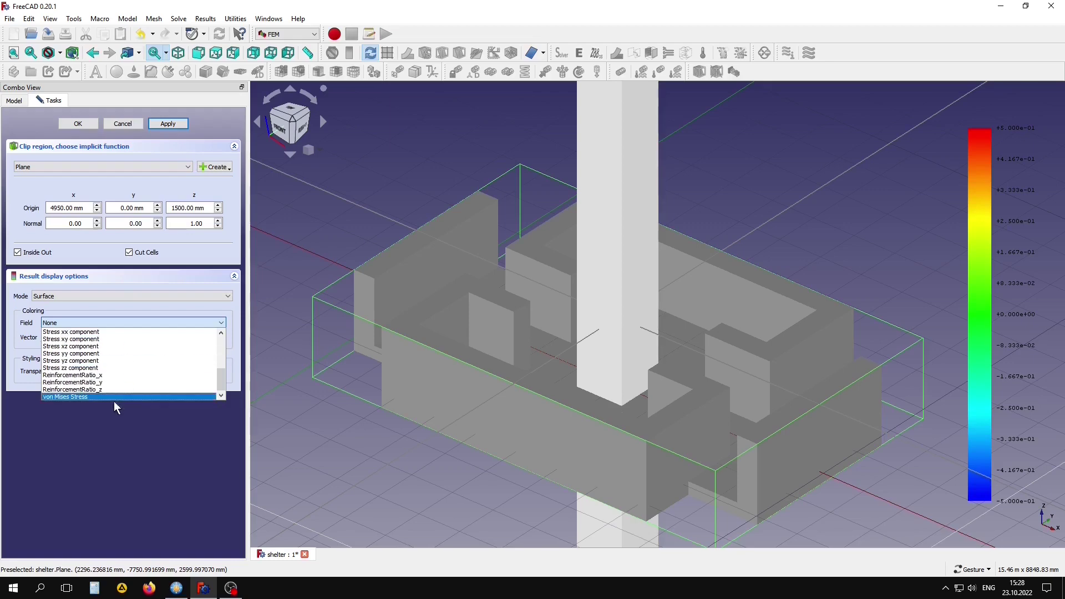
{"action": "left_click", "coordinate": [76, 390]}
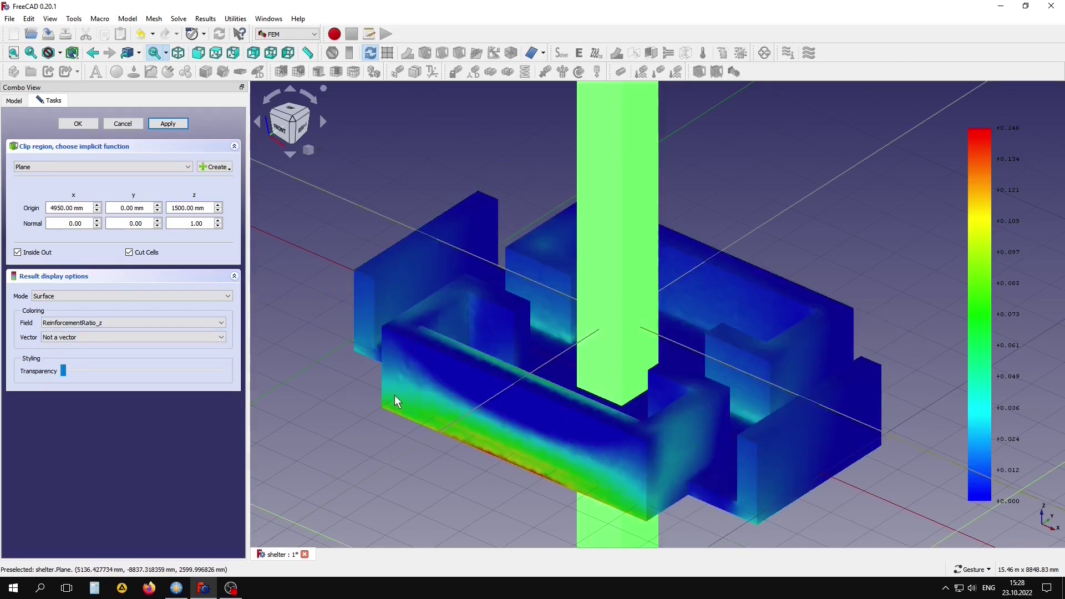
{"action": "scroll", "coordinate": [394, 395], "scroll_direction": "down", "scroll_amount": 5}
- Adjust the clip plane widget and re-apply the plane at 1500 mm height
{"action": "left_click_drag", "start_coordinate": [660, 466], "coordinate": [683, 449]}
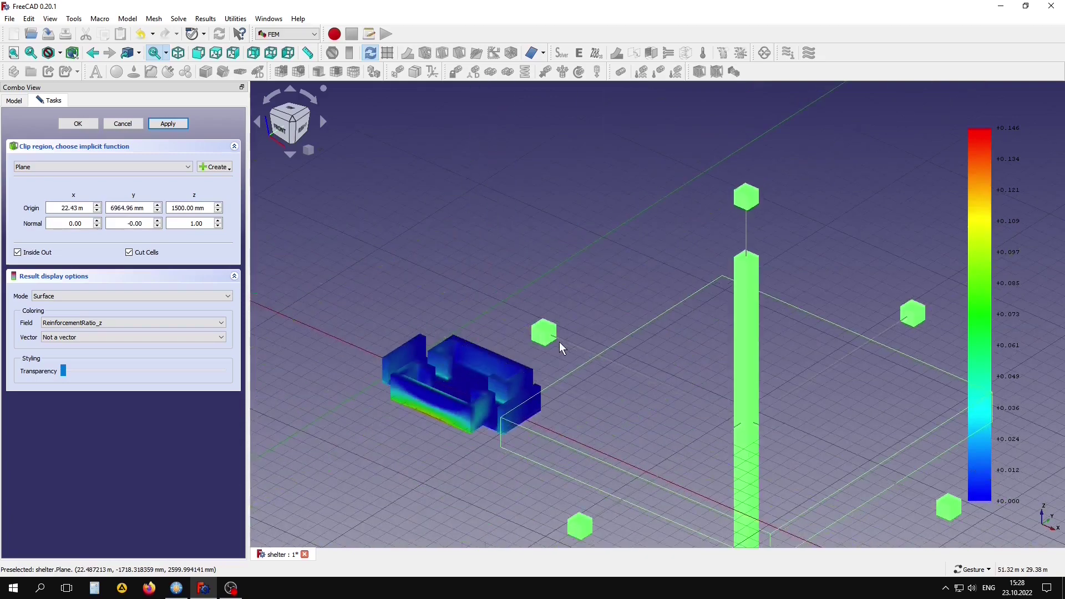
{"action": "left_click_drag", "start_coordinate": [567, 349], "coordinate": [639, 379]}
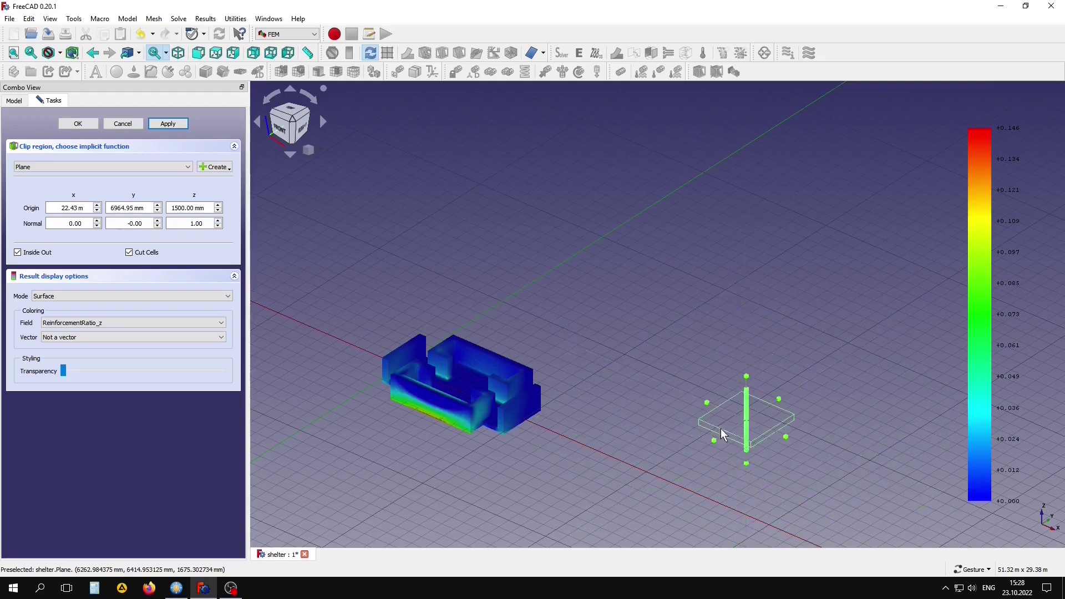
{"action": "left_click_drag", "start_coordinate": [720, 428], "coordinate": [714, 417]}
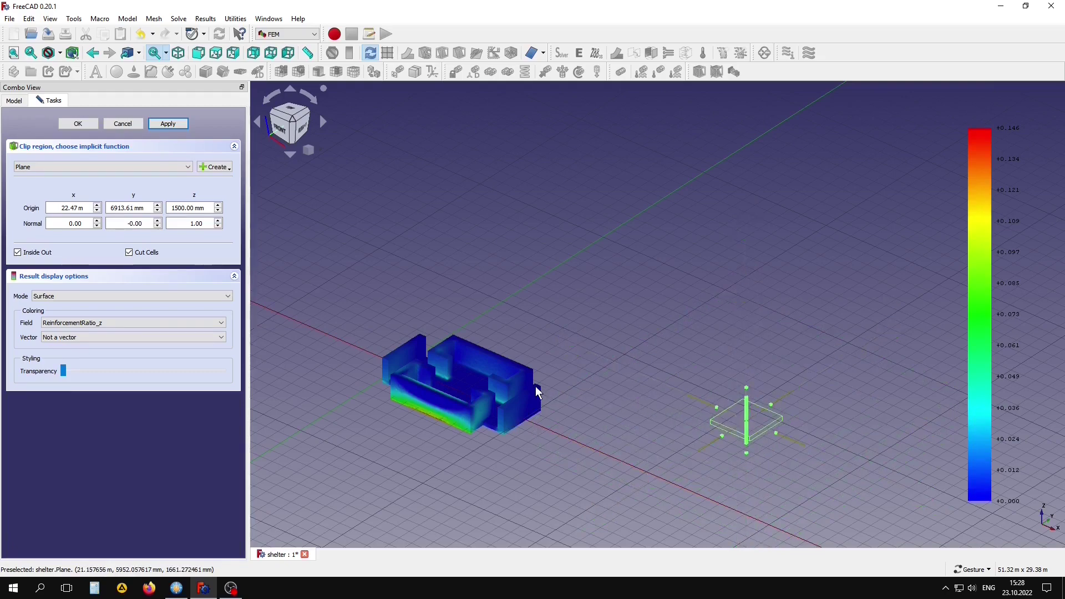
{"action": "mouse_move", "coordinate": [746, 419]}
{"action": "left_mouse_down"}
{"action": "mouse_move", "coordinate": [488, 357]}
{"action": "mouse_move", "coordinate": [618, 400]}
{"action": "mouse_move", "coordinate": [637, 423]}
{"action": "left_mouse_up"}
{"action": "scroll", "coordinate": [444, 423], "scroll_direction": "up", "scroll_amount": 3}
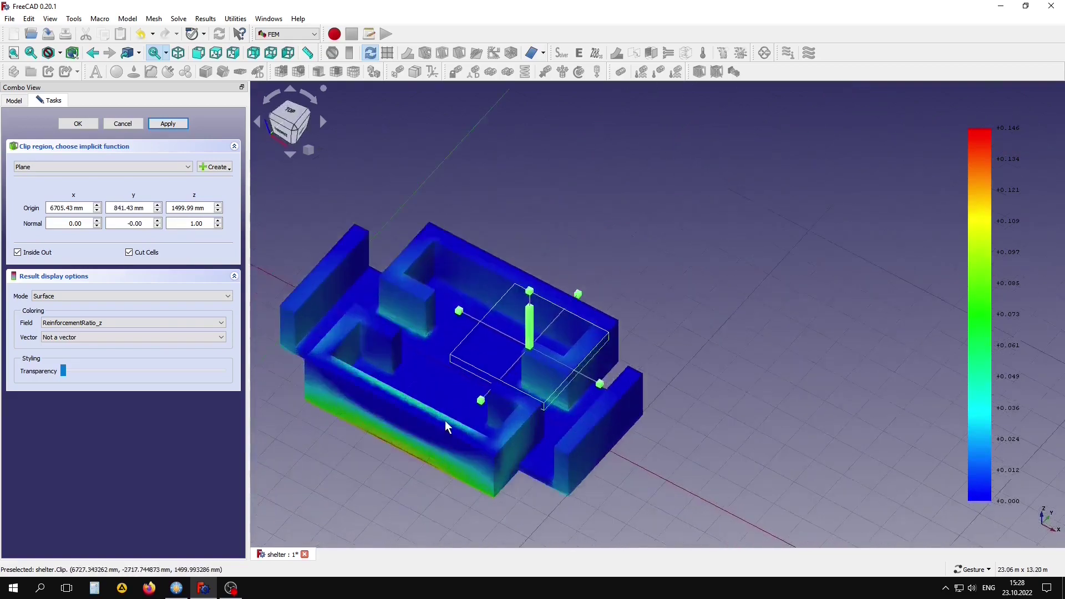
{"action": "scroll", "coordinate": [502, 414], "scroll_direction": "up", "scroll_amount": 3}
{"action": "right_click_drag", "start_coordinate": [502, 414], "coordinate": [616, 423]}
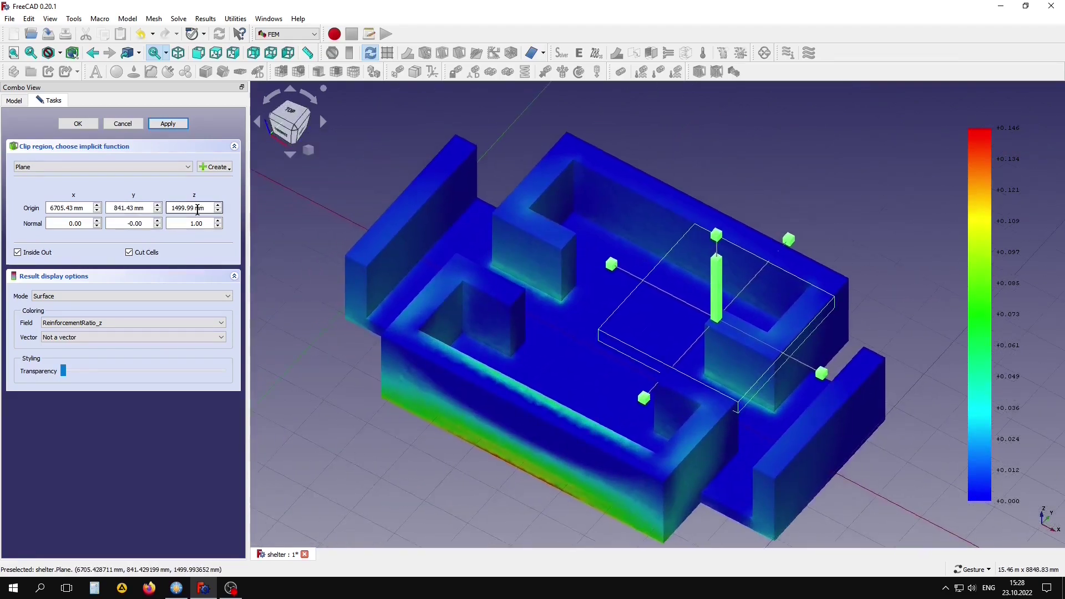
{"action": "left_click_drag", "start_coordinate": [193, 208], "coordinate": [152, 208]}
{"action": "type", "text": "1500"}
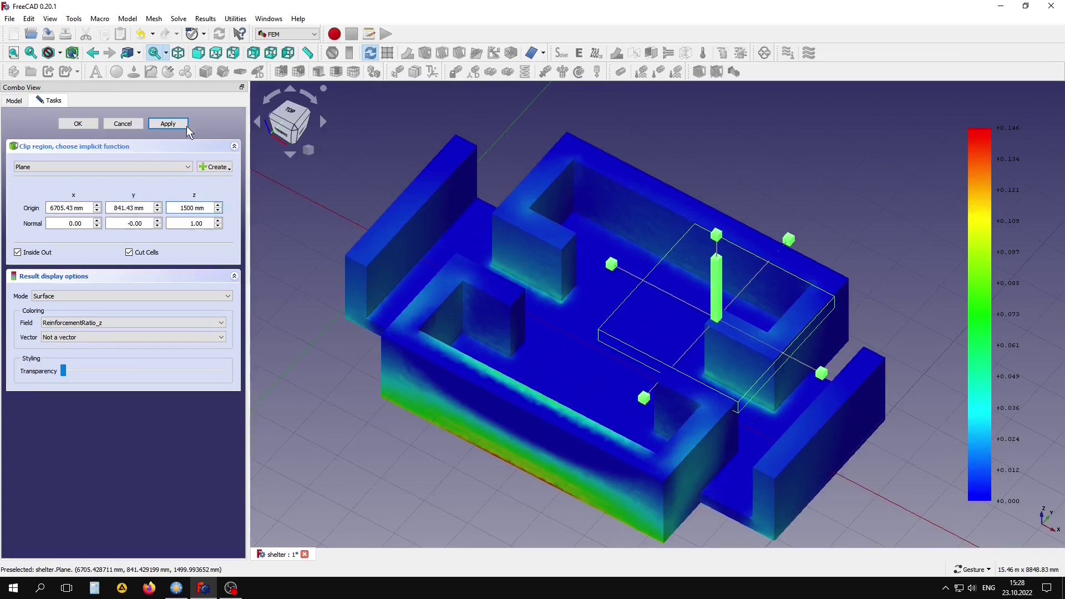
{"action": "left_click", "coordinate": [171, 122]}
- Zoom and orbit onto the high ReinforcementRatio_z band along the front wall's lower edge
{"action": "scroll", "coordinate": [549, 407], "scroll_direction": "up", "scroll_amount": 2}
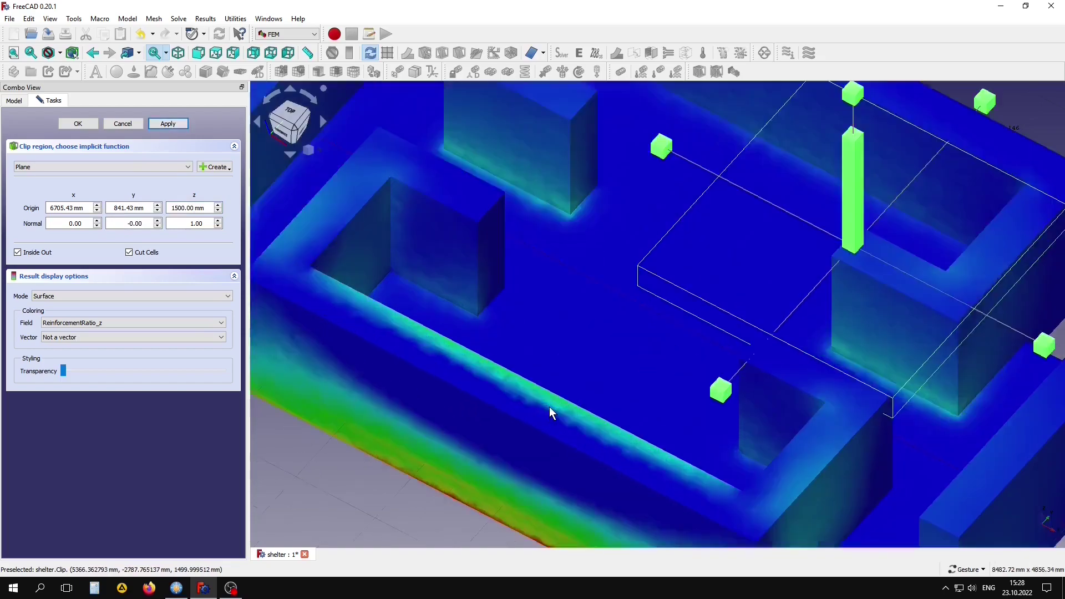
{"action": "scroll", "coordinate": [549, 407], "scroll_direction": "up", "scroll_amount": 2}
{"action": "scroll", "coordinate": [544, 316], "scroll_direction": "down", "scroll_amount": 2}
{"action": "scroll", "coordinate": [495, 348], "scroll_direction": "down", "scroll_amount": 1}
{"action": "scroll", "coordinate": [499, 361], "scroll_direction": "down", "scroll_amount": 1}
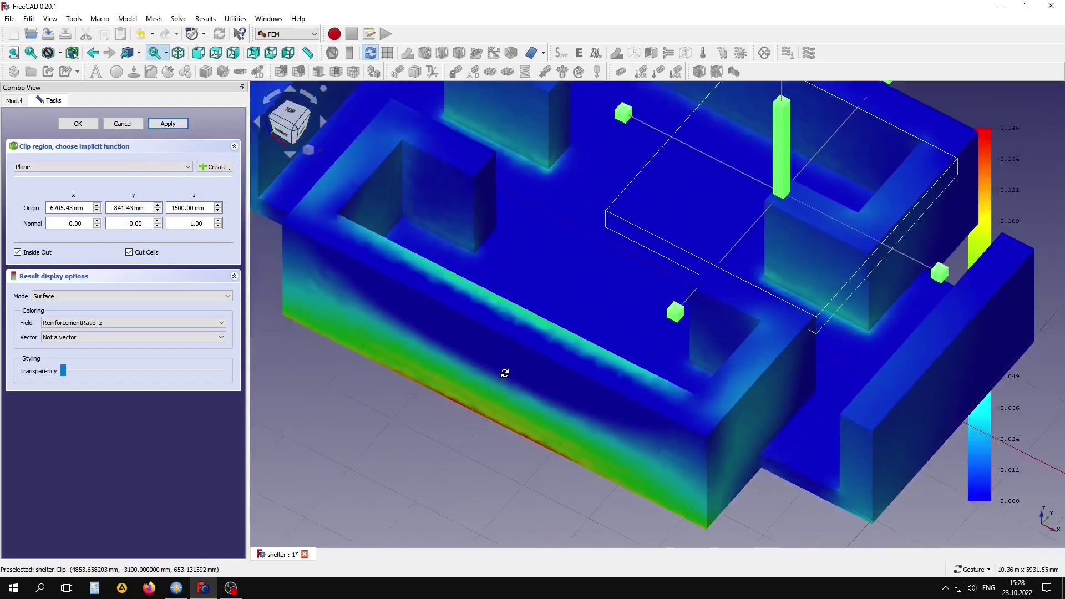
{"action": "scroll", "coordinate": [516, 374], "scroll_direction": "down", "scroll_amount": 1}
{"action": "scroll", "coordinate": [555, 374], "scroll_direction": "down", "scroll_amount": 2}
{"action": "scroll", "coordinate": [549, 388], "scroll_direction": "up", "scroll_amount": 1}
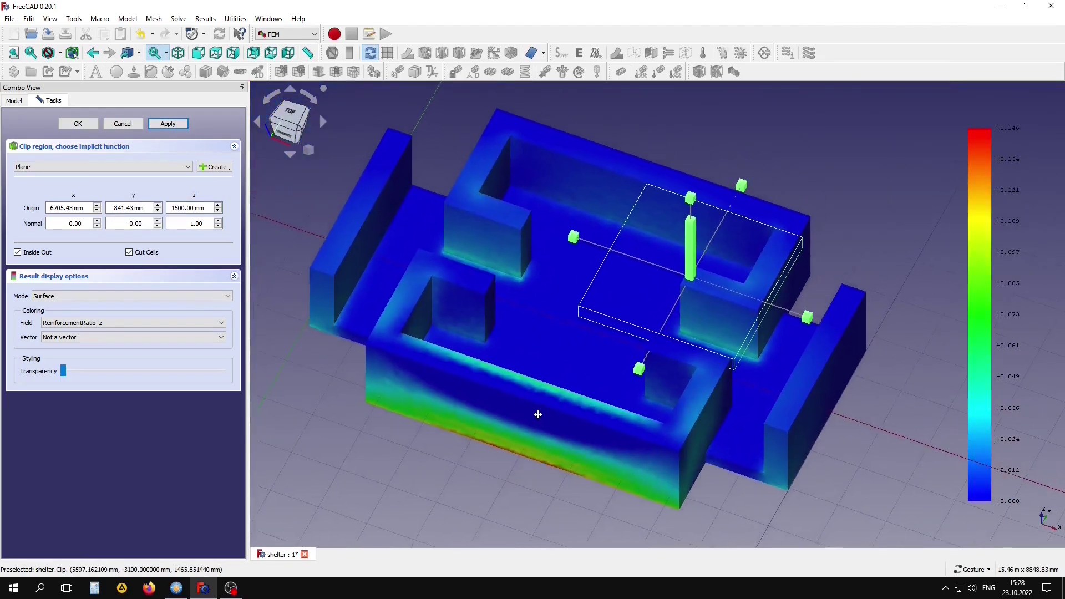
{"action": "right_click_drag", "start_coordinate": [544, 395], "coordinate": [542, 424]}
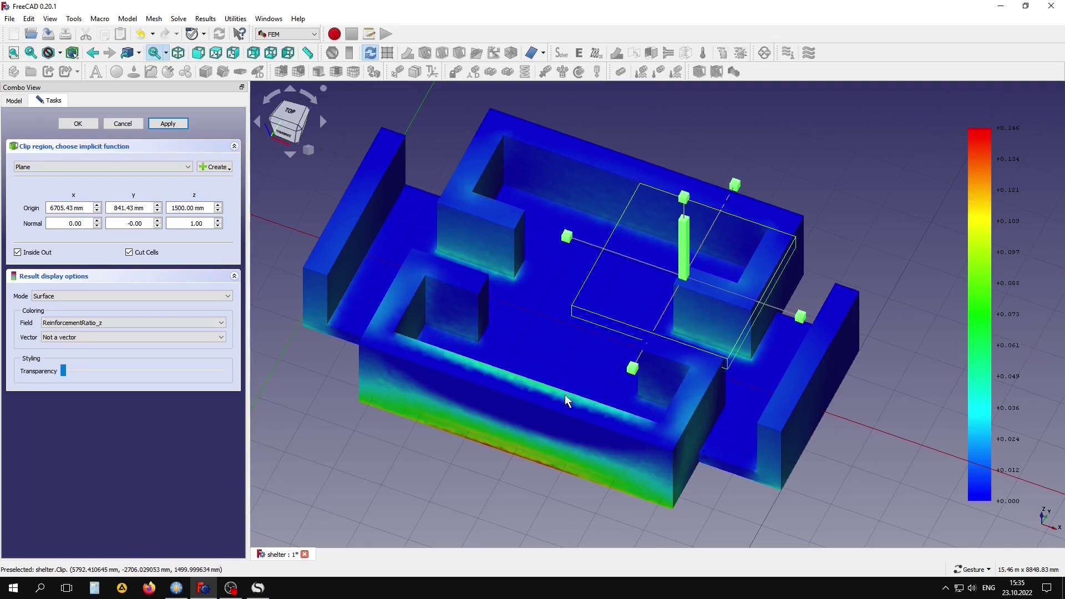
{"action": "scroll", "coordinate": [564, 396], "scroll_direction": "up", "scroll_amount": 5}
{"action": "mouse_move", "coordinate": [565, 397]}
{"action": "left_mouse_down"}
{"action": "mouse_move", "coordinate": [519, 416]}
{"action": "mouse_move", "coordinate": [633, 347]}
{"action": "mouse_move", "coordinate": [690, 432]}
{"action": "mouse_move", "coordinate": [641, 356]}
{"action": "mouse_move", "coordinate": [577, 375]}
{"action": "mouse_move", "coordinate": [570, 320]}
{"action": "left_mouse_up"}
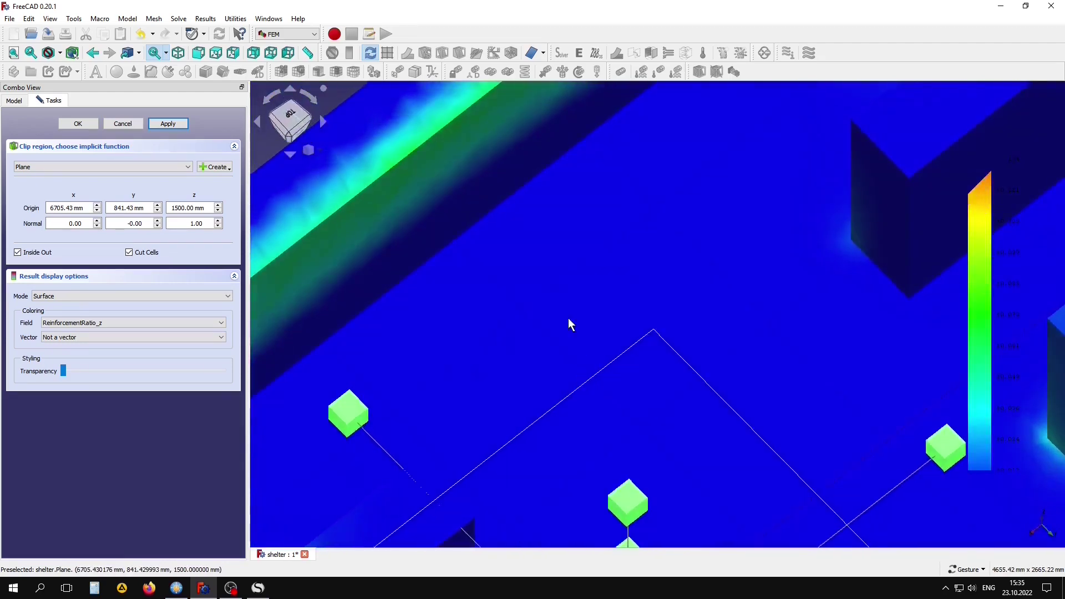
{"action": "scroll", "coordinate": [570, 321], "scroll_direction": "up", "scroll_amount": 2}
{"action": "scroll", "coordinate": [524, 323], "scroll_direction": "up", "scroll_amount": 2}
{"action": "scroll", "coordinate": [524, 323], "scroll_direction": "up", "scroll_amount": 2}
{"action": "scroll", "coordinate": [495, 148], "scroll_direction": "down", "scroll_amount": 1}
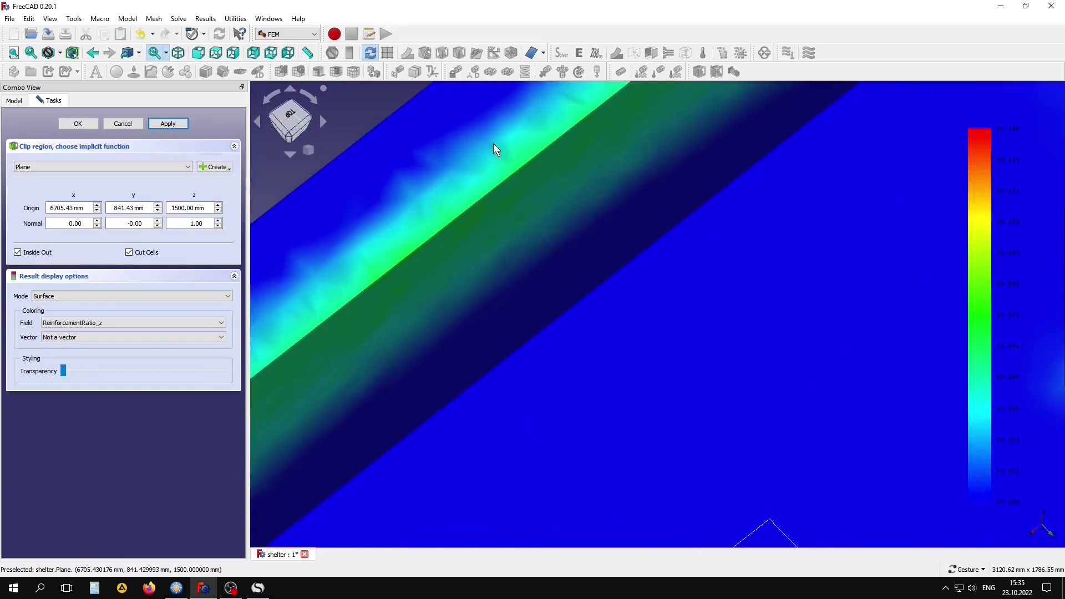
{"action": "scroll", "coordinate": [482, 202], "scroll_direction": "down", "scroll_amount": 3}
{"action": "scroll", "coordinate": [411, 227], "scroll_direction": "down", "scroll_amount": 1}
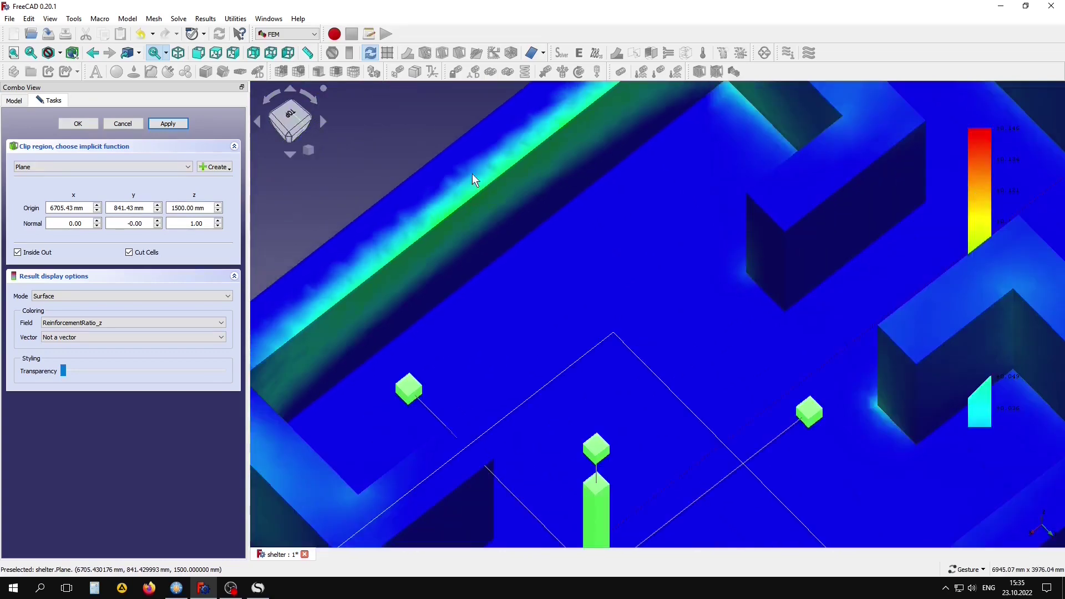
{"action": "scroll", "coordinate": [483, 159], "scroll_direction": "up", "scroll_amount": 2}
{"action": "scroll", "coordinate": [456, 211], "scroll_direction": "up", "scroll_amount": 2}
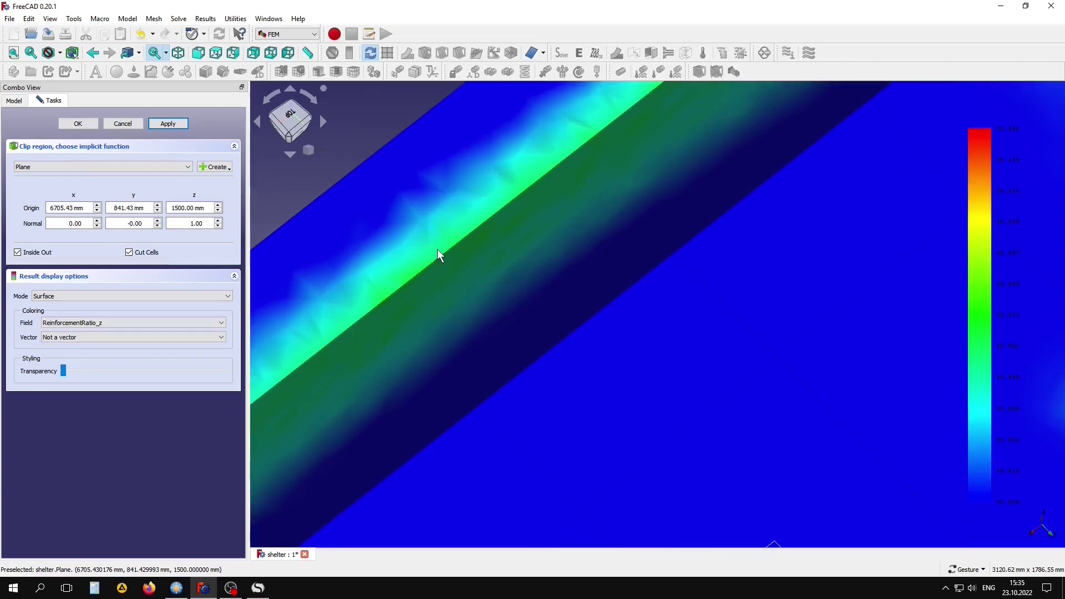
- Start an SMath Studio expression with 16·100 on the blank worksheet
{"action": "left_click", "coordinate": [258, 587]}
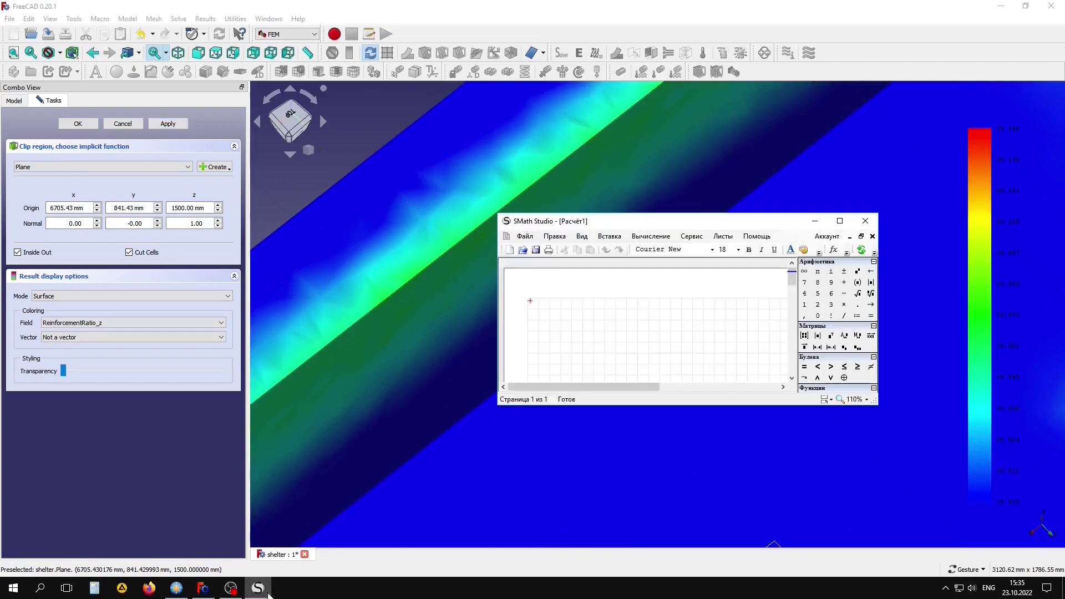
{"action": "left_click", "coordinate": [558, 339]}
{"action": "type", "text": "16"}
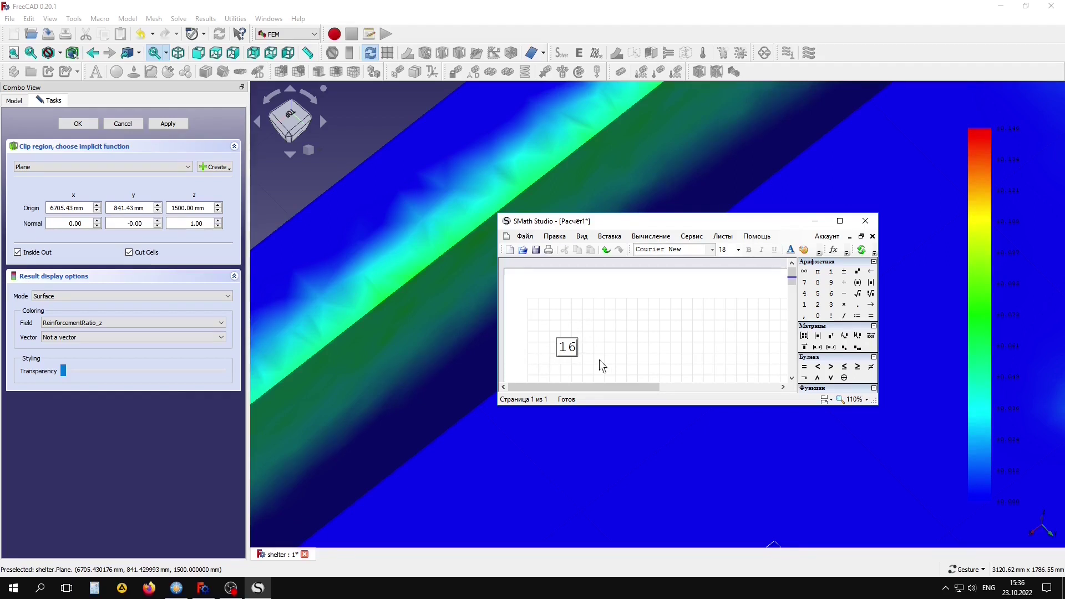
{"action": "type", "text": ".10"}
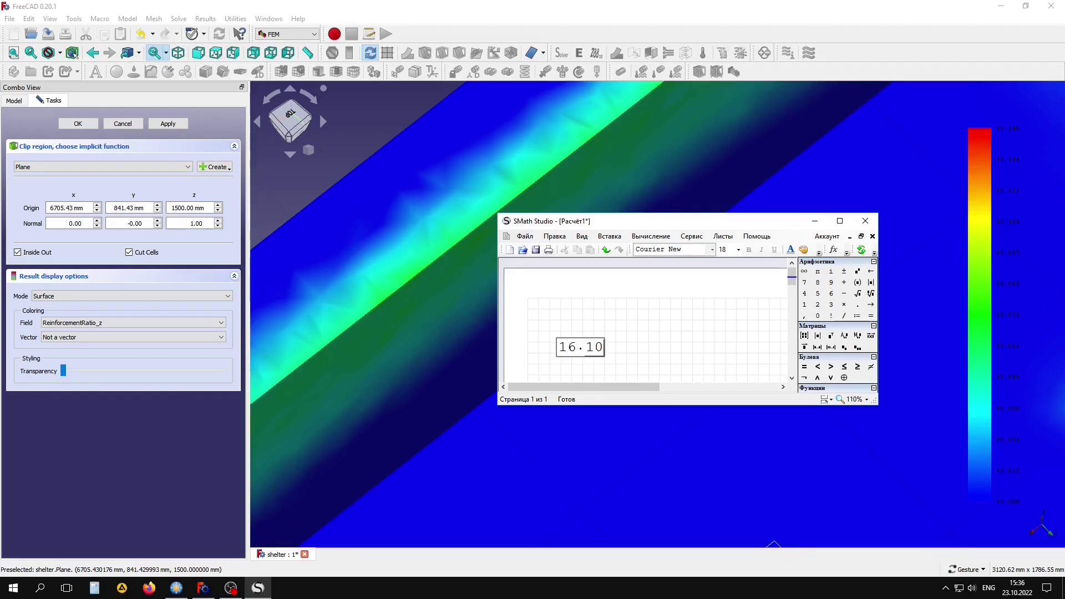
{"action": "type", "text": "0"}
- Pan the FreeCAD result to read the ReinforcementRatio_z legend's full range
{"action": "left_click_drag", "start_coordinate": [624, 221], "coordinate": [593, 395]}
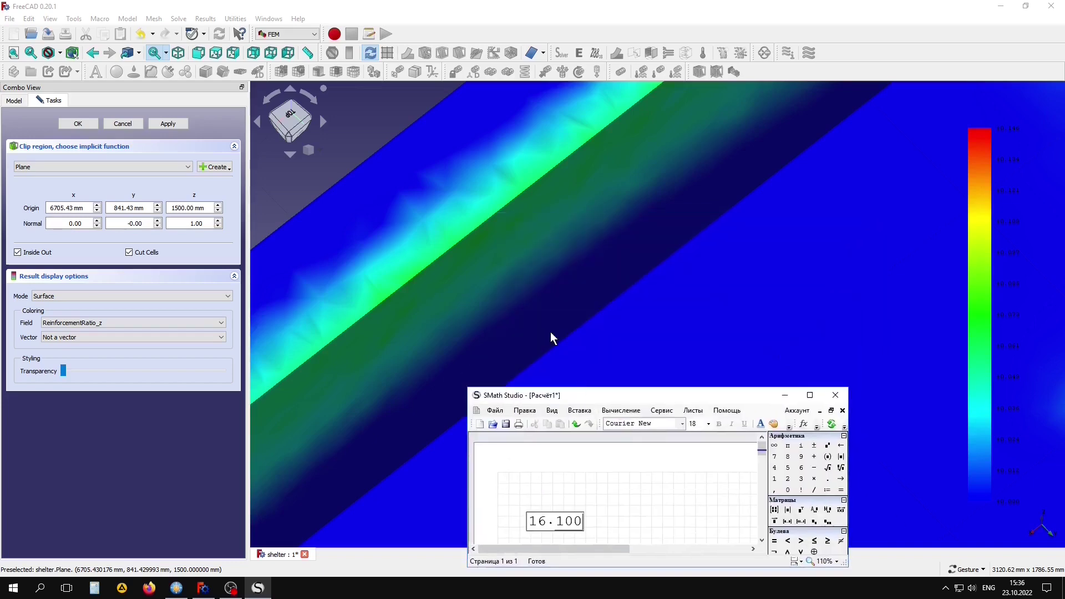
{"action": "mouse_move", "coordinate": [714, 278]}
{"action": "right_mouse_down"}
{"action": "mouse_move", "coordinate": [1028, 399]}
{"action": "mouse_move", "coordinate": [1000, 434]}
{"action": "right_mouse_up"}
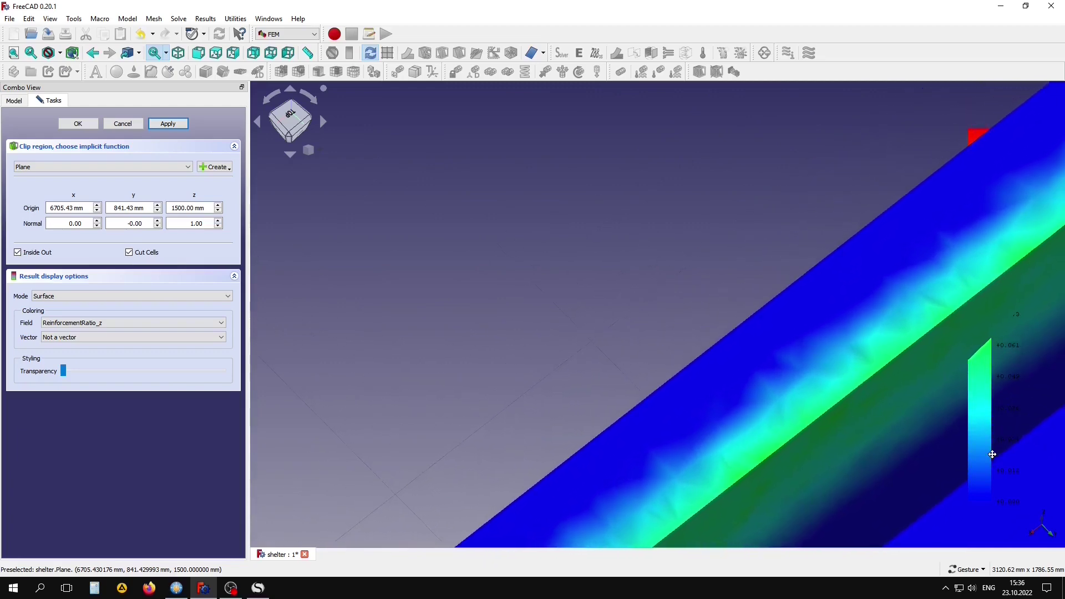
{"action": "right_click_drag", "start_coordinate": [1001, 434], "coordinate": [993, 451]}
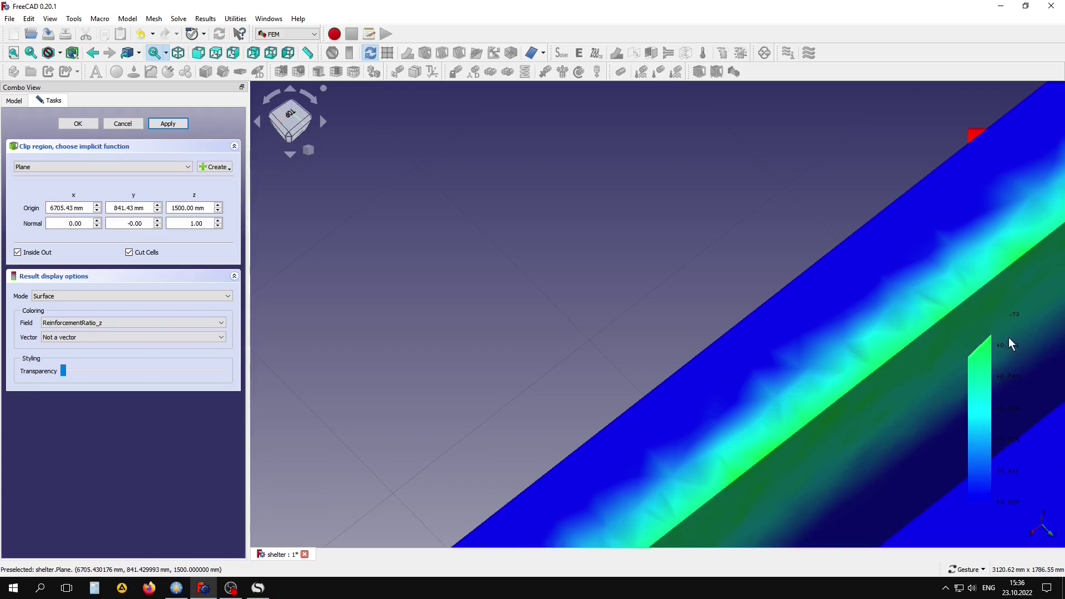
{"action": "right_click_drag", "start_coordinate": [847, 422], "coordinate": [615, 319]}
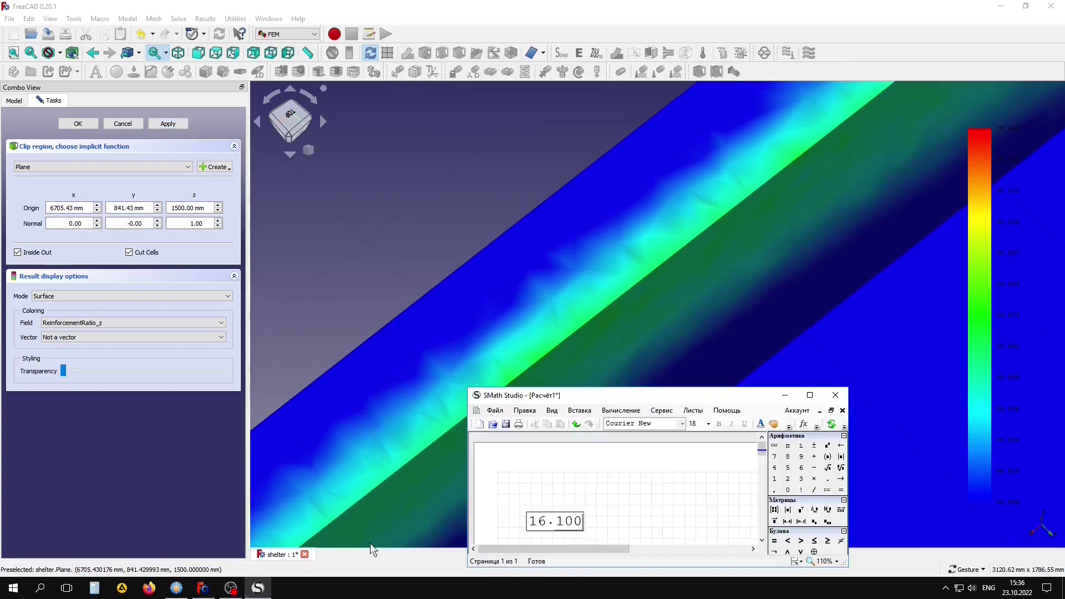
- Complete the expression as 16·100·0,055 so it evaluates to 88
{"action": "left_click", "coordinate": [258, 588]}
{"action": "left_click_drag", "start_coordinate": [639, 400], "coordinate": [593, 248]}
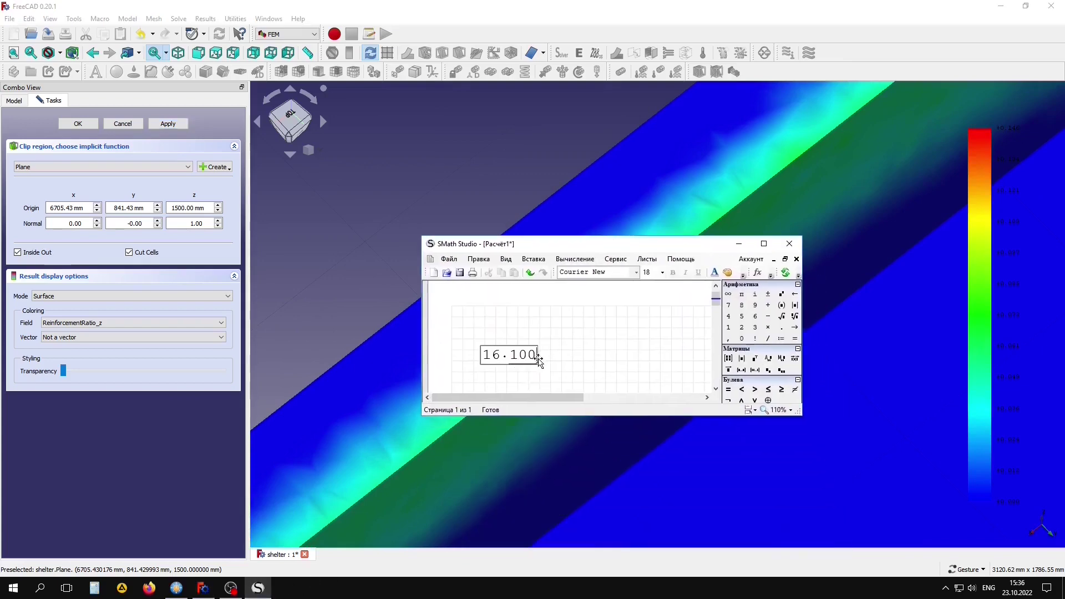
{"action": "type", "text": "*"}
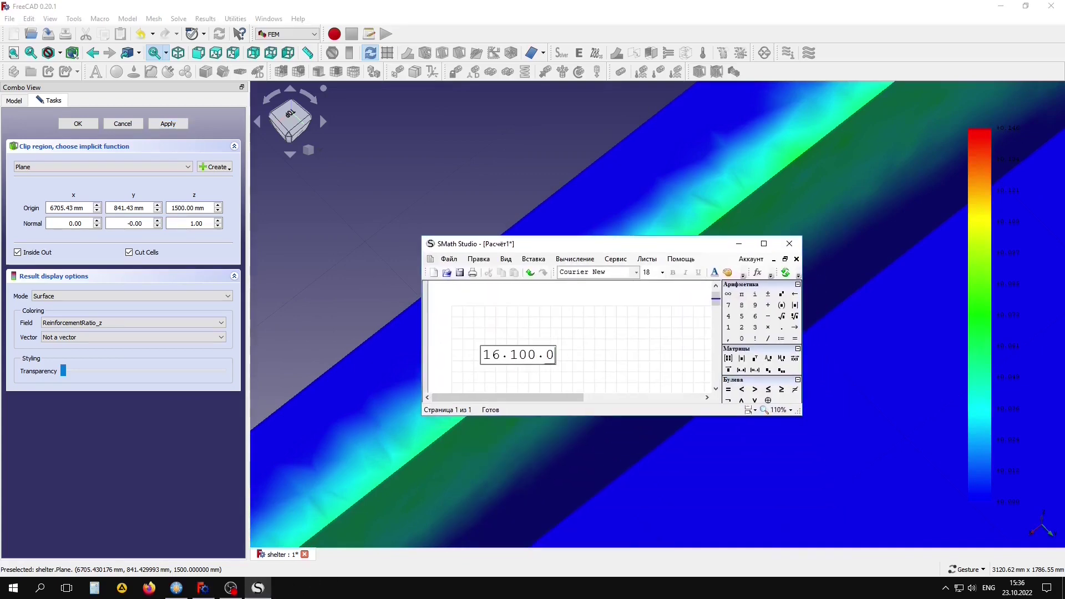
{"action": "type", "text": ","}
{"action": "type", "text": "055"}
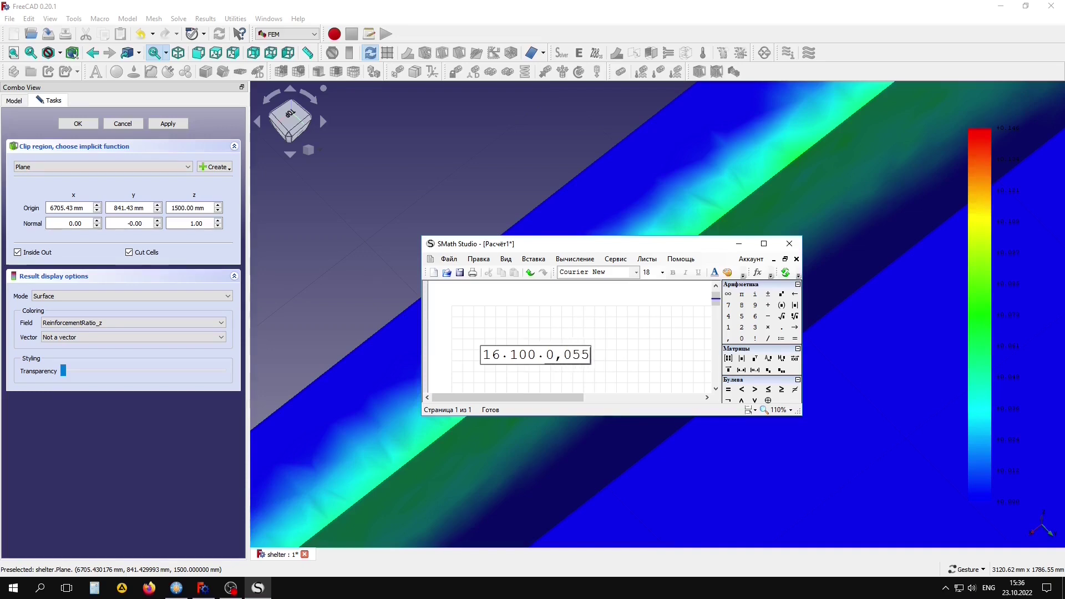
{"action": "type", "text": "=88"}
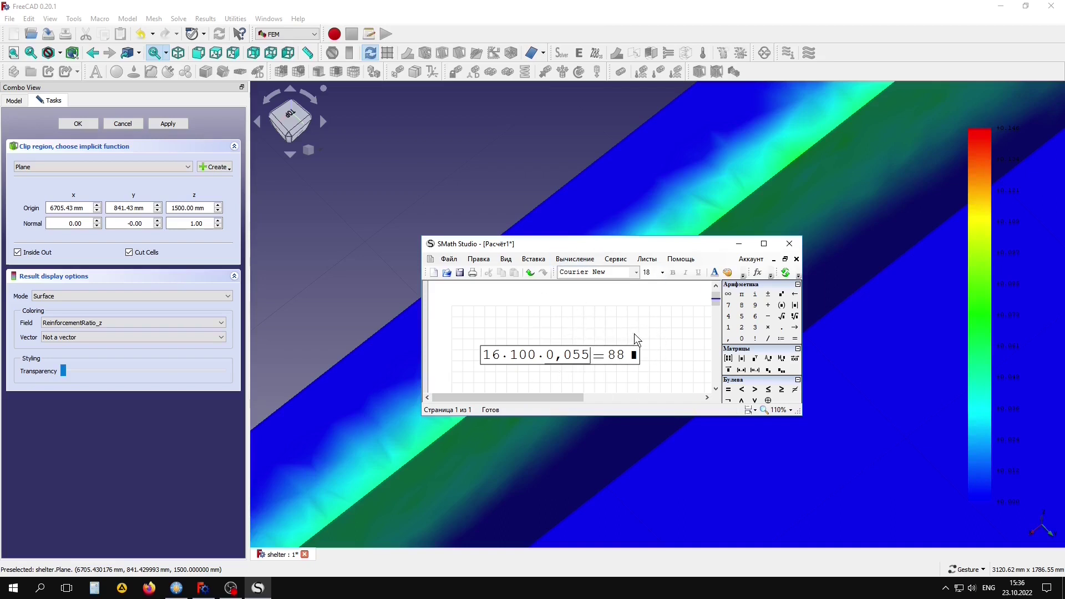
{"action": "left_click", "coordinate": [657, 347]}
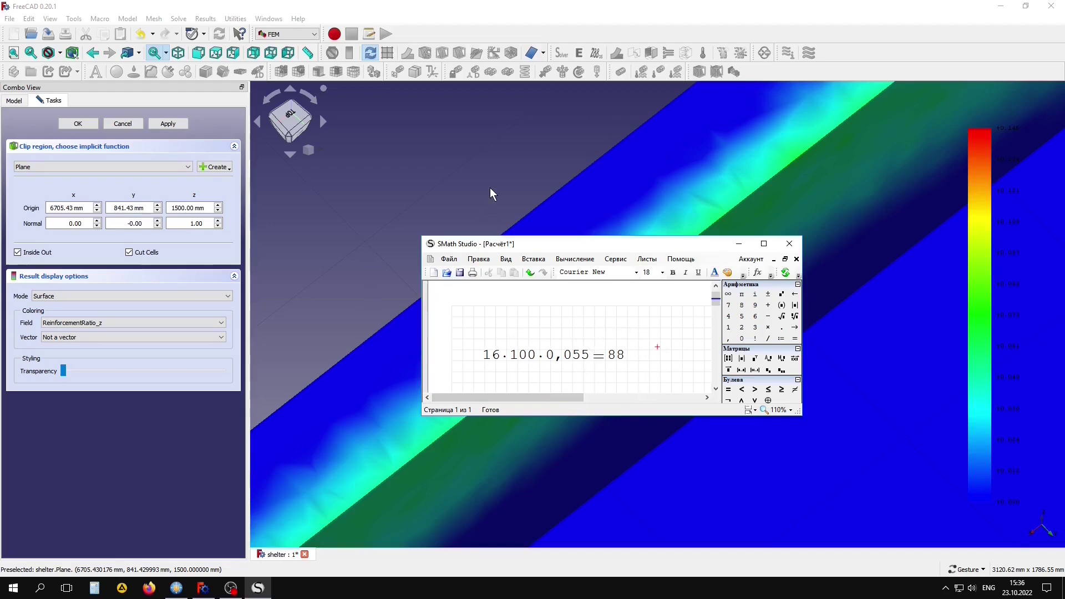
{"action": "scroll", "coordinate": [490, 189], "scroll_direction": "down", "scroll_amount": 2}
{"action": "scroll", "coordinate": [491, 188], "scroll_direction": "down", "scroll_amount": 2}
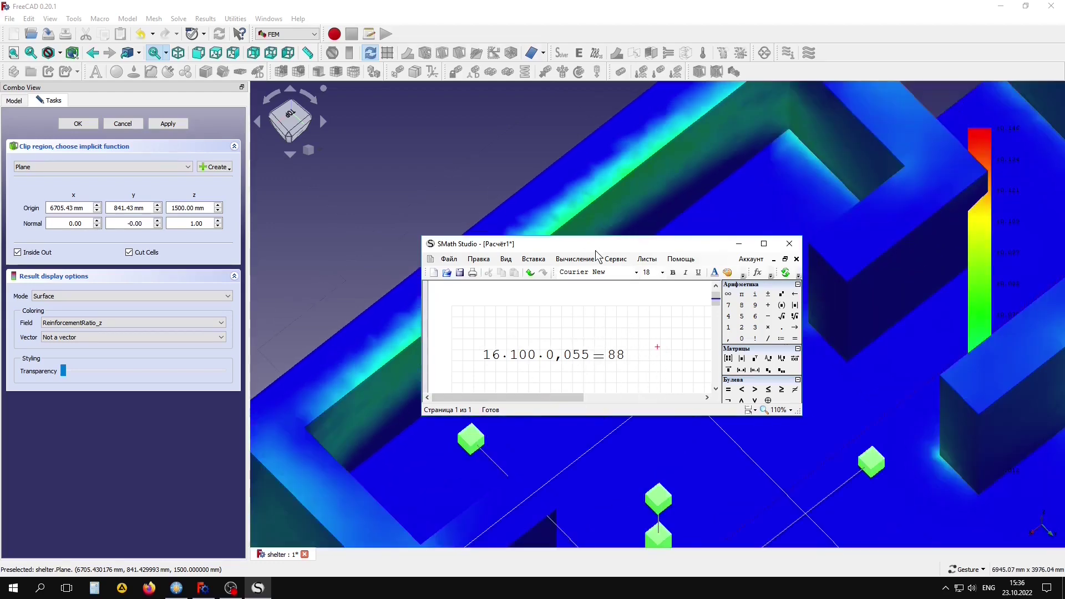
- Drag the clip plane across the slab to origin 6709.94, 369.82, 595.11 mm
{"action": "left_click_drag", "start_coordinate": [596, 251], "coordinate": [734, 333]}
{"action": "scroll", "coordinate": [457, 263], "scroll_direction": "down", "scroll_amount": 2}
{"action": "scroll", "coordinate": [457, 263], "scroll_direction": "down", "scroll_amount": 2}
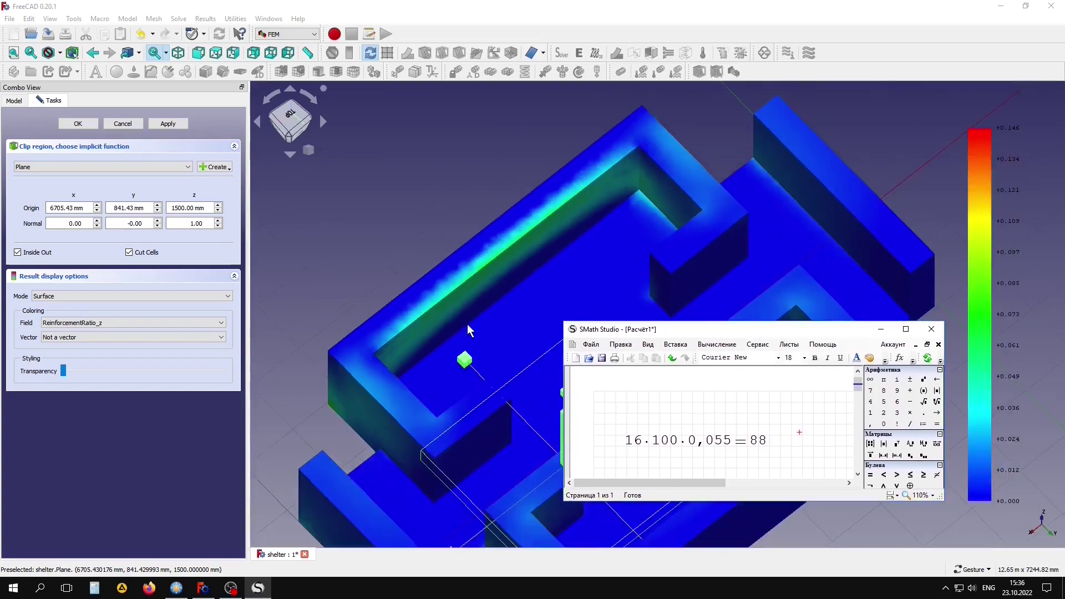
{"action": "left_click", "coordinate": [477, 313]}
{"action": "mouse_move", "coordinate": [477, 312]}
{"action": "left_mouse_down"}
{"action": "mouse_move", "coordinate": [735, 309]}
{"action": "mouse_move", "coordinate": [456, 240]}
{"action": "mouse_move", "coordinate": [499, 360]}
{"action": "mouse_move", "coordinate": [534, 344]}
{"action": "mouse_move", "coordinate": [518, 348]}
{"action": "left_mouse_up"}
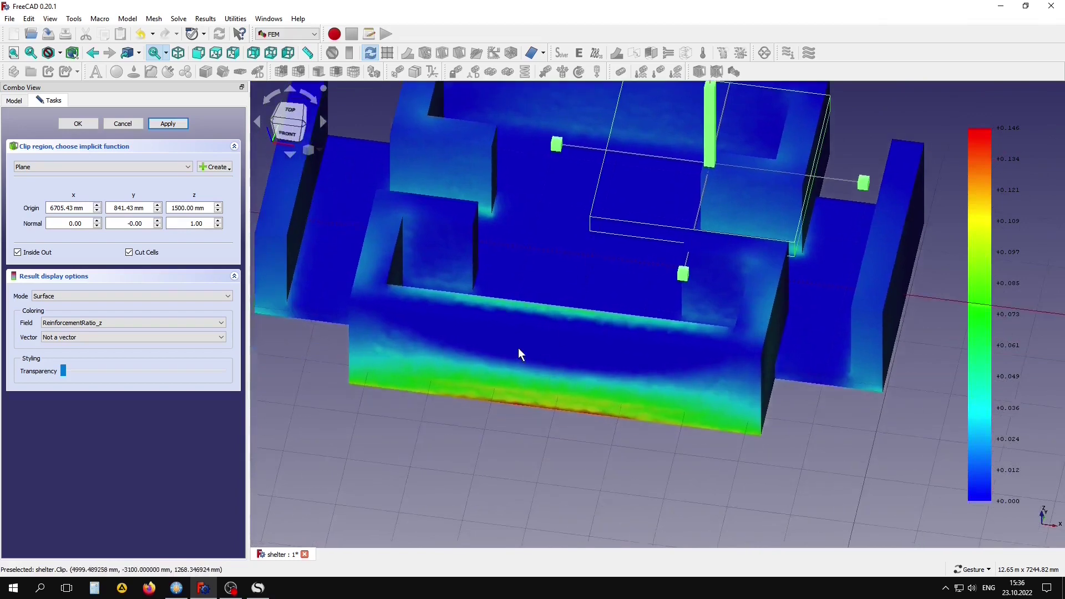
{"action": "scroll", "coordinate": [514, 391], "scroll_direction": "down", "scroll_amount": 2}
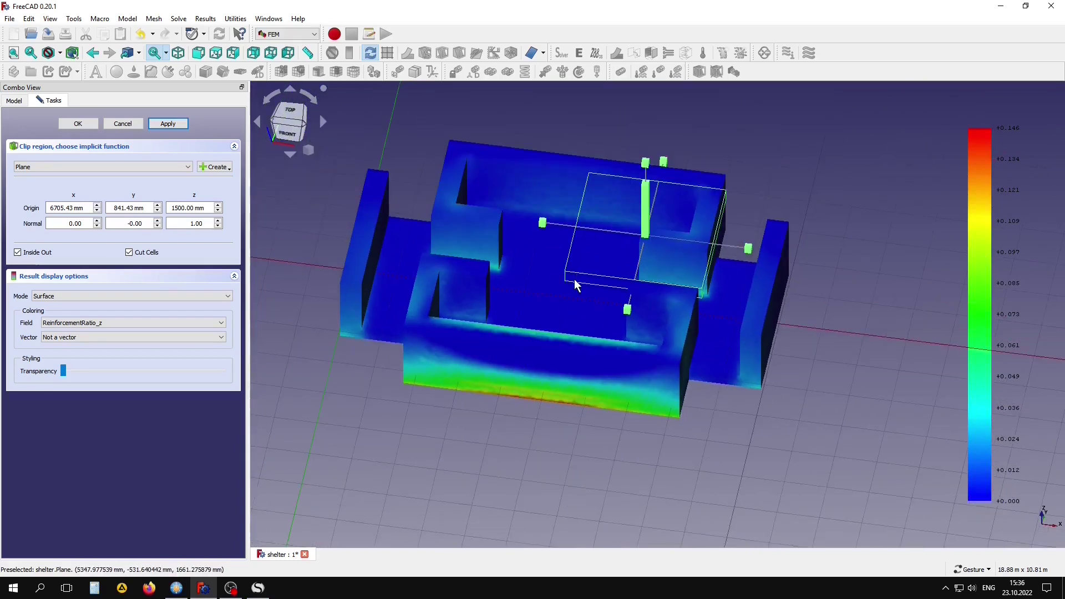
{"action": "left_click_drag", "start_coordinate": [638, 209], "coordinate": [643, 242]}
- Set the clip plane normal to 0, 0, 1
{"action": "left_click_drag", "start_coordinate": [145, 223], "coordinate": [110, 223]}
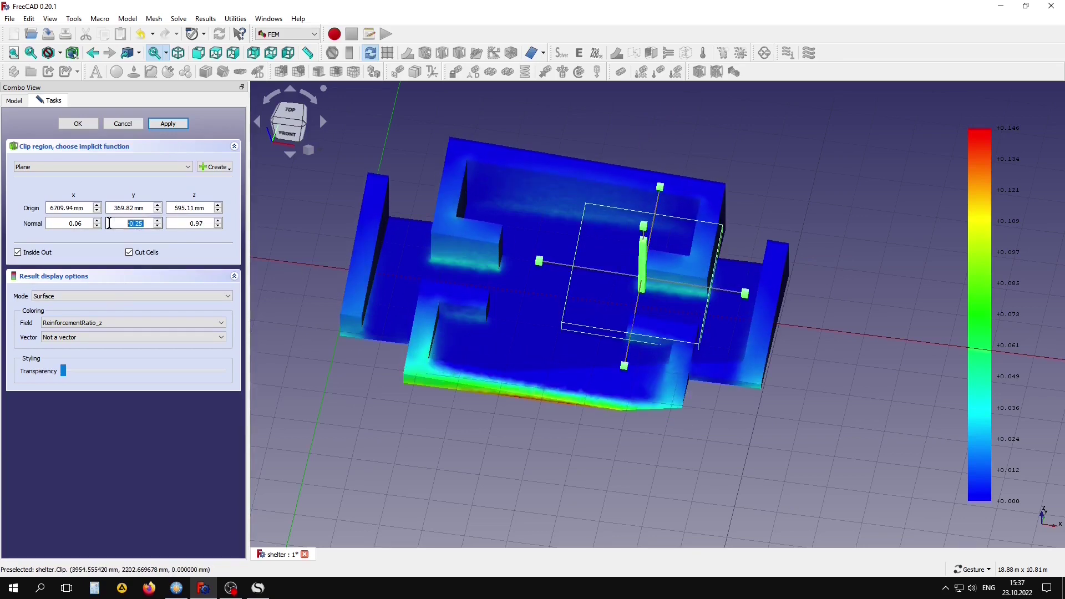
{"action": "type", "text": "0"}
{"action": "key", "text": "shift+Tab"}
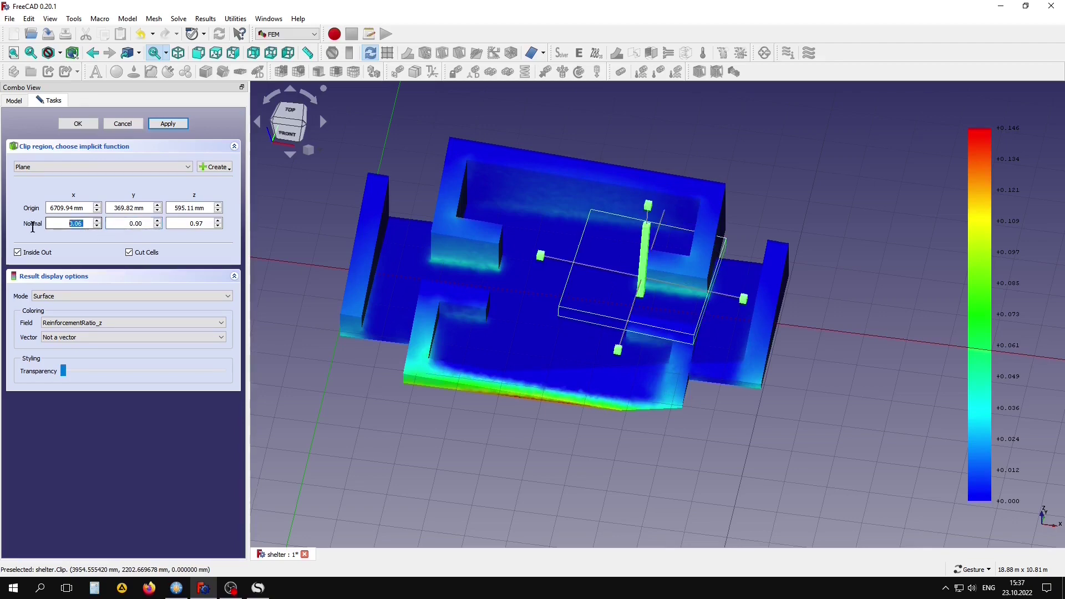
{"action": "type", "text": "0"}
{"action": "left_click_drag", "start_coordinate": [206, 223], "coordinate": [165, 227]}
{"action": "type", "text": "1"}
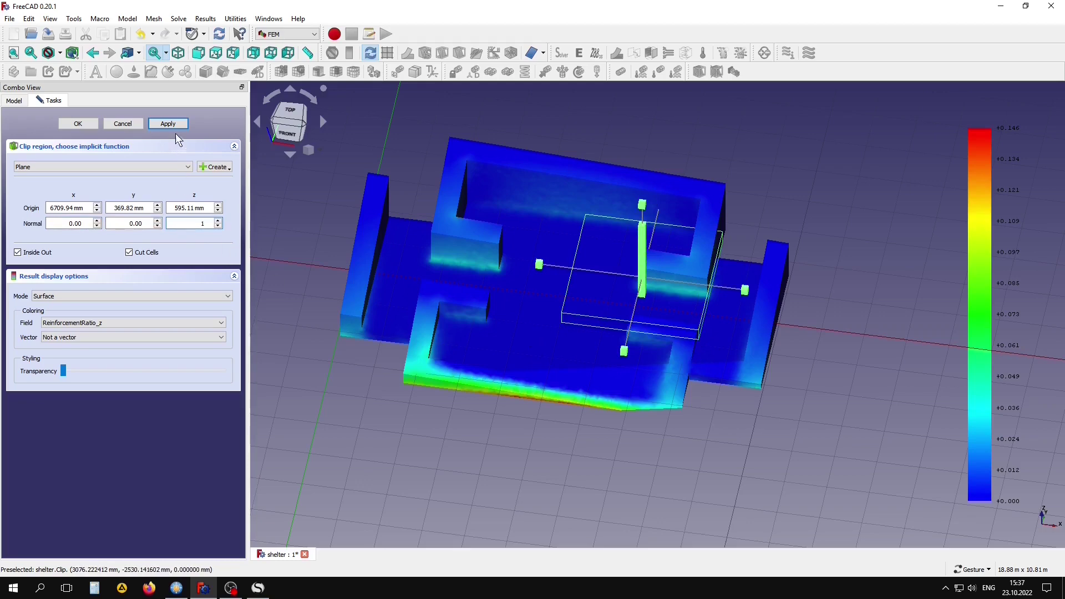
{"action": "key", "text": "Return"}
- Drag the clip plane down to z 137.08 mm and zoom onto the slab's green edge band
{"action": "scroll", "coordinate": [638, 244], "scroll_direction": "up", "scroll_amount": 2}
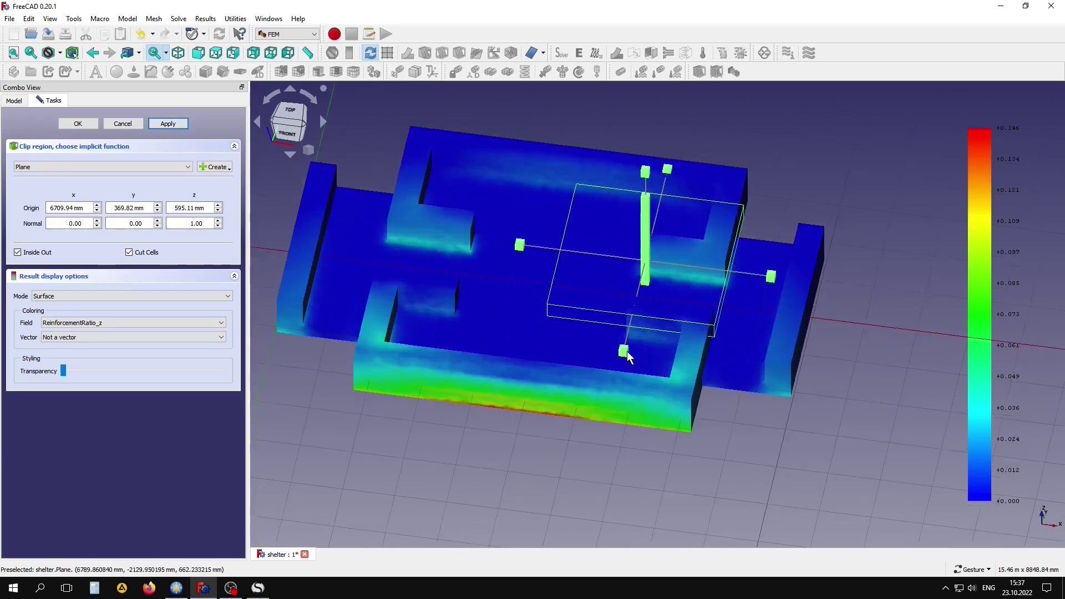
{"action": "scroll", "coordinate": [636, 237], "scroll_direction": "up", "scroll_amount": 2}
{"action": "left_click_drag", "start_coordinate": [647, 219], "coordinate": [650, 228]}
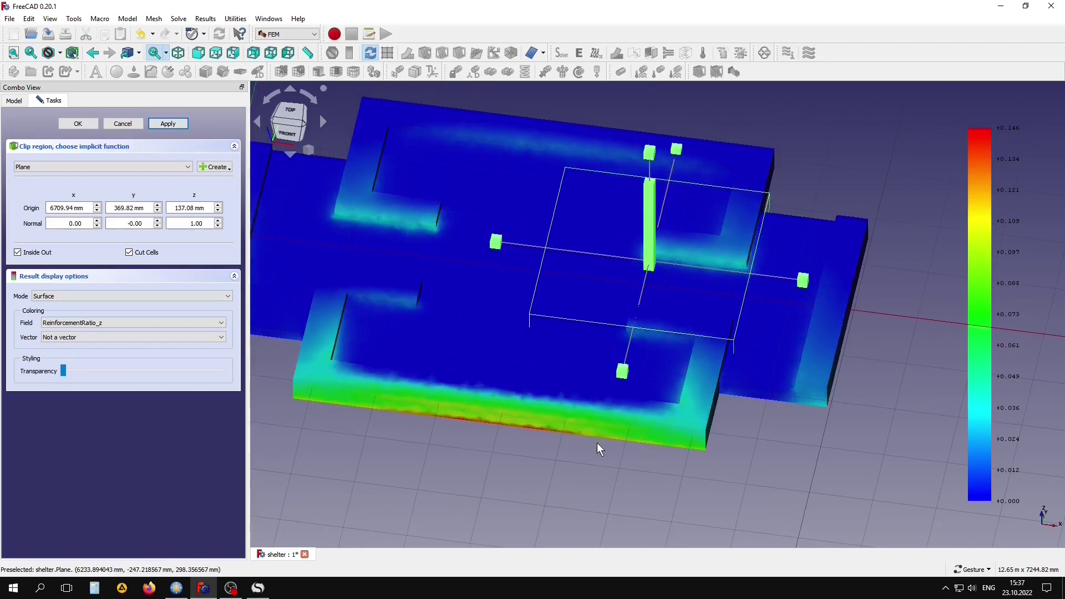
{"action": "mouse_move", "coordinate": [596, 443]}
{"action": "left_mouse_down"}
{"action": "mouse_move", "coordinate": [576, 470]}
{"action": "mouse_move", "coordinate": [505, 464]}
{"action": "left_mouse_up"}
{"action": "scroll", "coordinate": [381, 344], "scroll_direction": "up", "scroll_amount": 5}
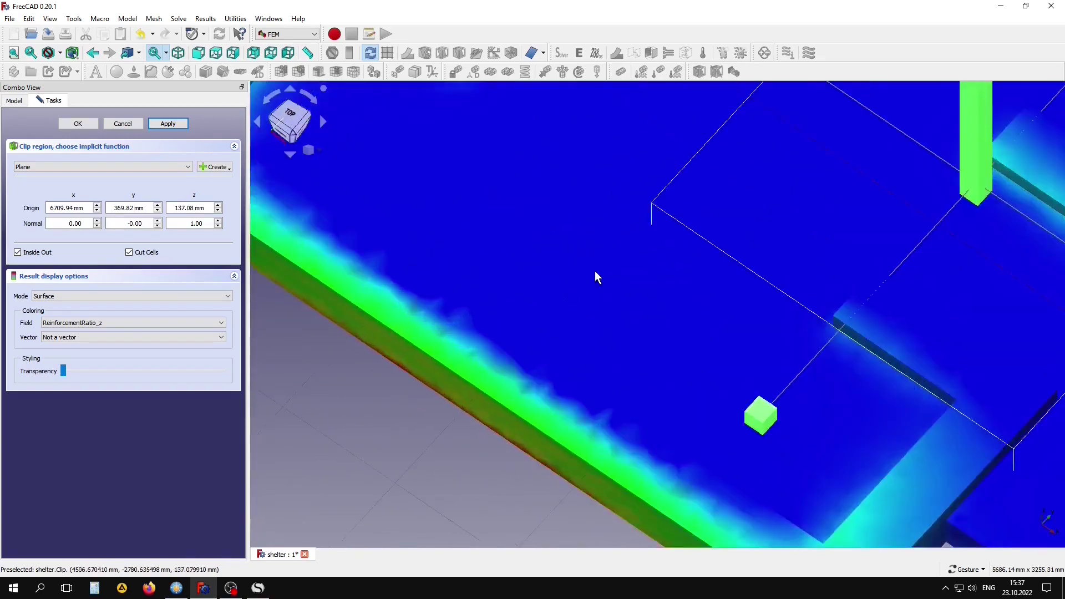
{"action": "mouse_move", "coordinate": [594, 271]}
{"action": "left_mouse_down"}
{"action": "mouse_move", "coordinate": [586, 252]}
{"action": "mouse_move", "coordinate": [444, 249]}
{"action": "mouse_move", "coordinate": [677, 311]}
{"action": "mouse_move", "coordinate": [535, 325]}
{"action": "mouse_move", "coordinate": [479, 292]}
{"action": "left_mouse_up"}
{"action": "scroll", "coordinate": [418, 224], "scroll_direction": "up", "scroll_amount": 1}
{"action": "scroll", "coordinate": [511, 347], "scroll_direction": "up", "scroll_amount": 5}
{"action": "mouse_move", "coordinate": [511, 348]}
{"action": "right_mouse_down"}
{"action": "mouse_move", "coordinate": [564, 425]}
{"action": "mouse_move", "coordinate": [583, 400]}
{"action": "right_mouse_up"}
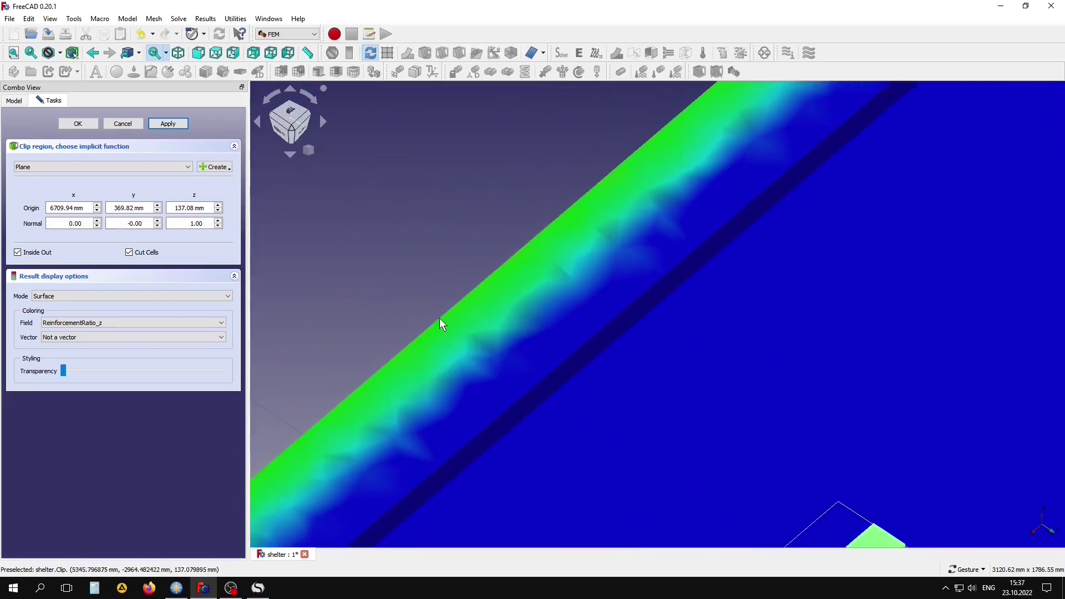
{"action": "scroll", "coordinate": [411, 308], "scroll_direction": "down", "scroll_amount": 3}
{"action": "scroll", "coordinate": [397, 296], "scroll_direction": "down", "scroll_amount": 2}
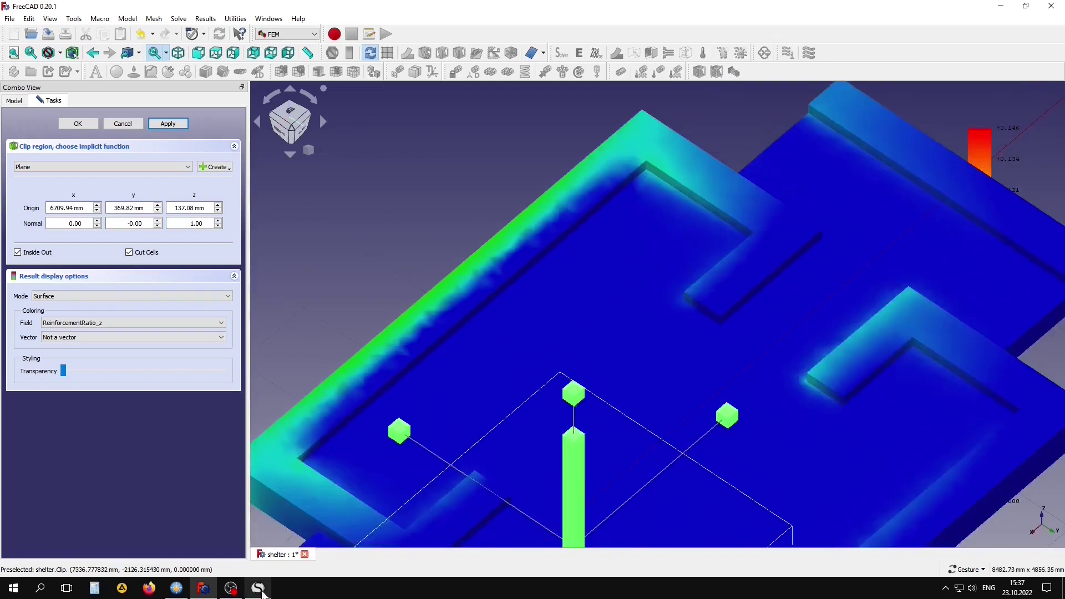
- Begin a new SMath calculation starting with 16 below the 88 result
{"action": "left_click", "coordinate": [258, 588]}
{"action": "scroll", "coordinate": [635, 438], "scroll_direction": "down", "scroll_amount": 1}
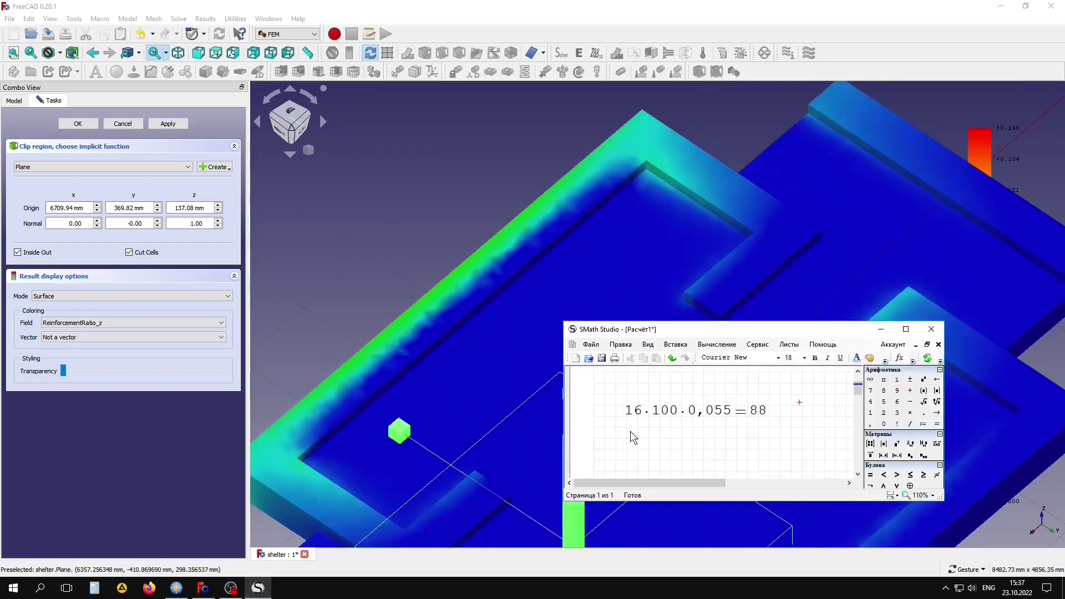
{"action": "left_click_drag", "start_coordinate": [685, 335], "coordinate": [518, 255]}
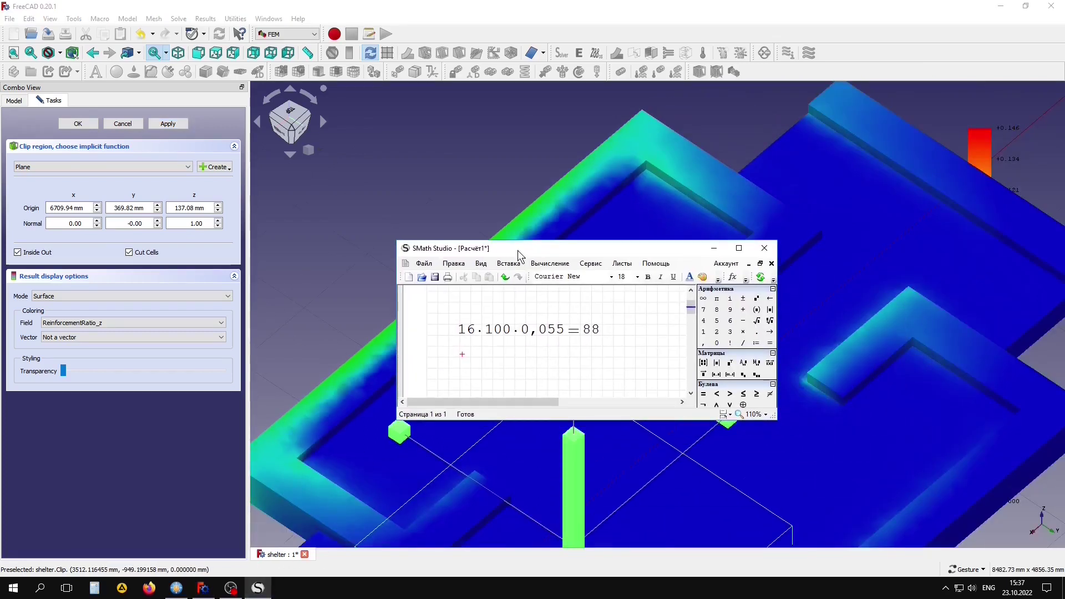
{"action": "type", "text": "16"}
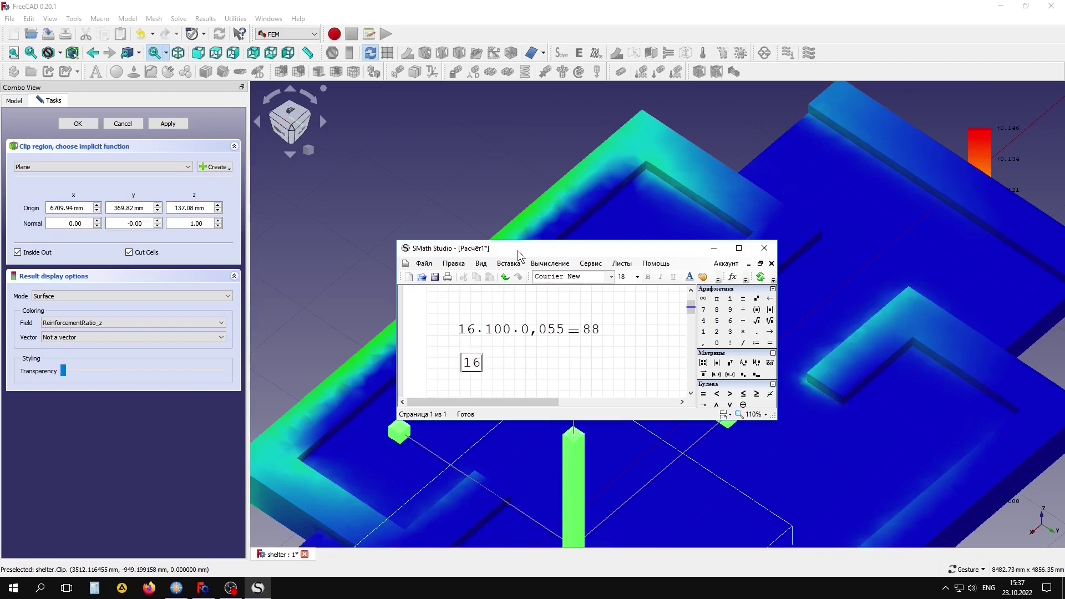
{"action": "type", "text": "*"}
{"action": "type", "text": "0"}
{"action": "type", "text": "0"}
- Return to FreeCAD and pan the clipped slab down and to the right
{"action": "left_click", "coordinate": [451, 149]}
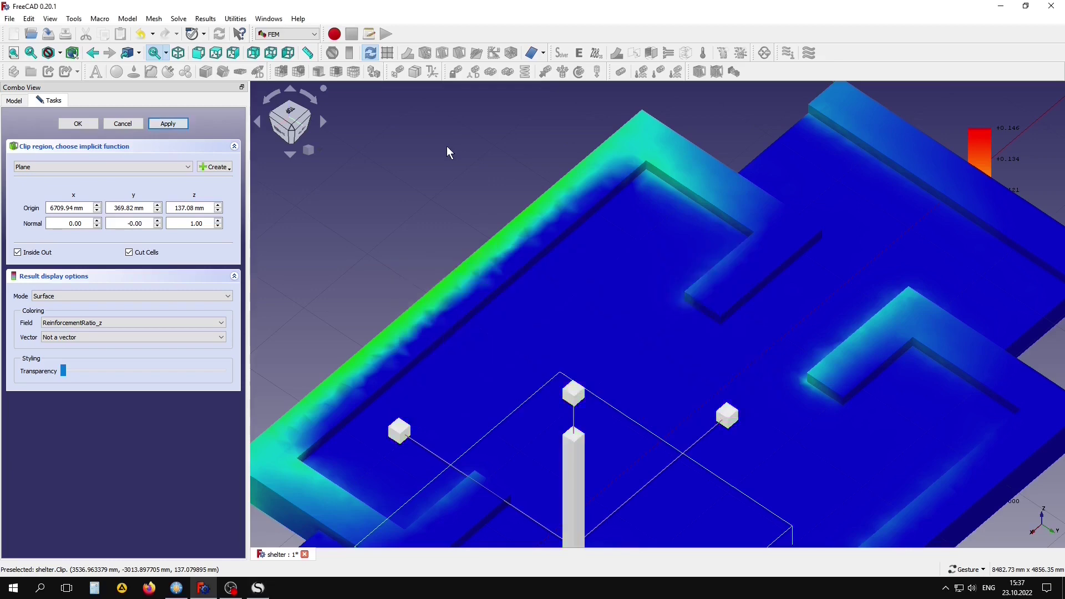
{"action": "scroll", "coordinate": [688, 344], "scroll_direction": "down", "scroll_amount": 5}
{"action": "scroll", "coordinate": [693, 372], "scroll_direction": "down", "scroll_amount": 2}
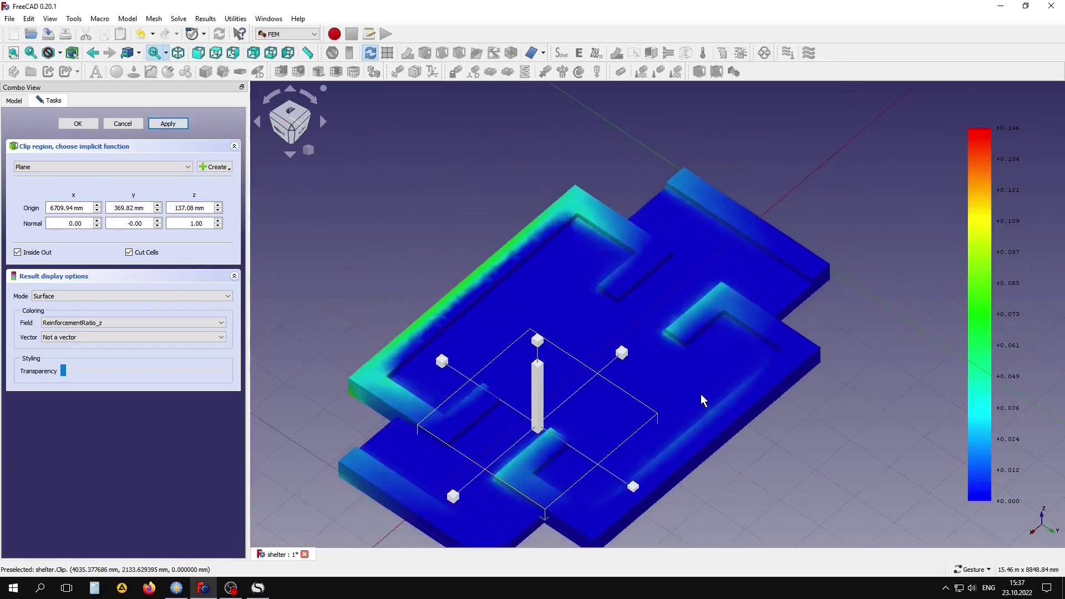
{"action": "mouse_move", "coordinate": [542, 292]}
{"action": "right_mouse_down"}
{"action": "mouse_move", "coordinate": [924, 418]}
{"action": "mouse_move", "coordinate": [625, 391]}
{"action": "right_mouse_up"}
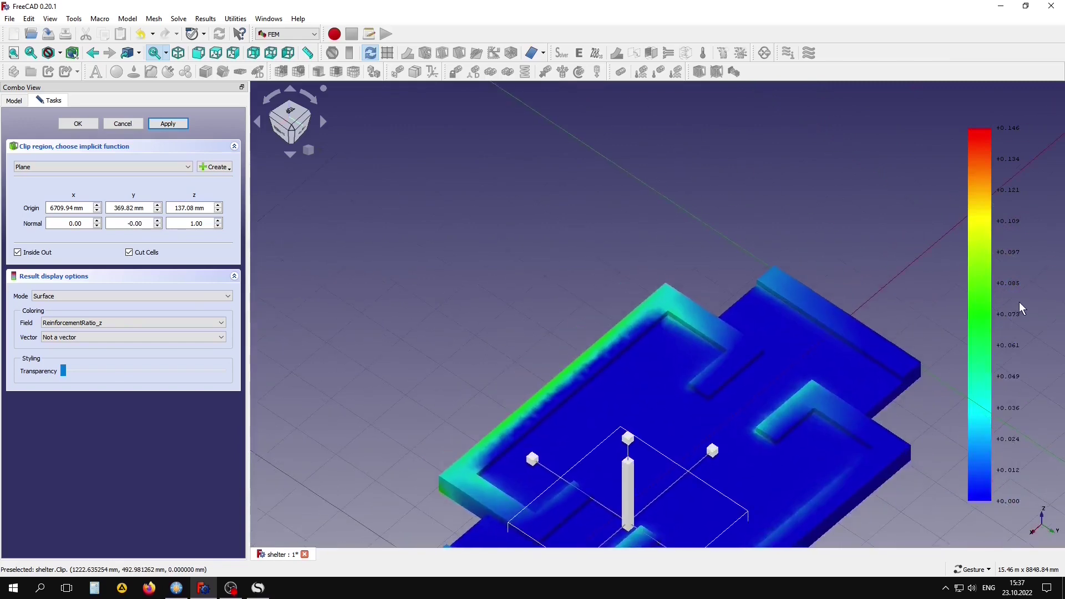
{"action": "scroll", "coordinate": [615, 345], "scroll_direction": "up", "scroll_amount": 3}
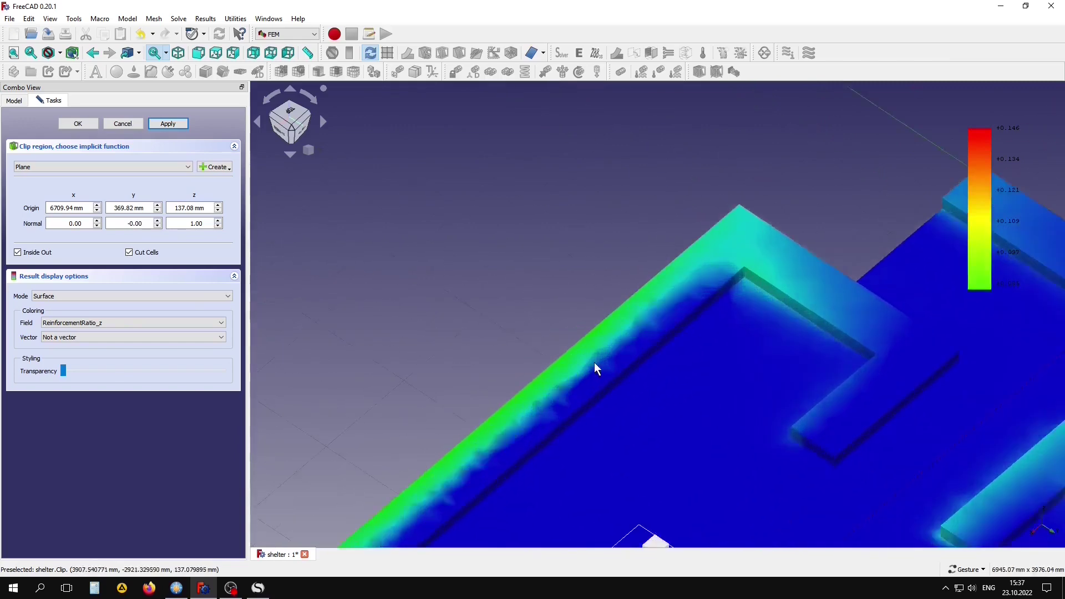
{"action": "scroll", "coordinate": [594, 361], "scroll_direction": "up", "scroll_amount": 2}
{"action": "scroll", "coordinate": [528, 397], "scroll_direction": "down", "scroll_amount": 2}
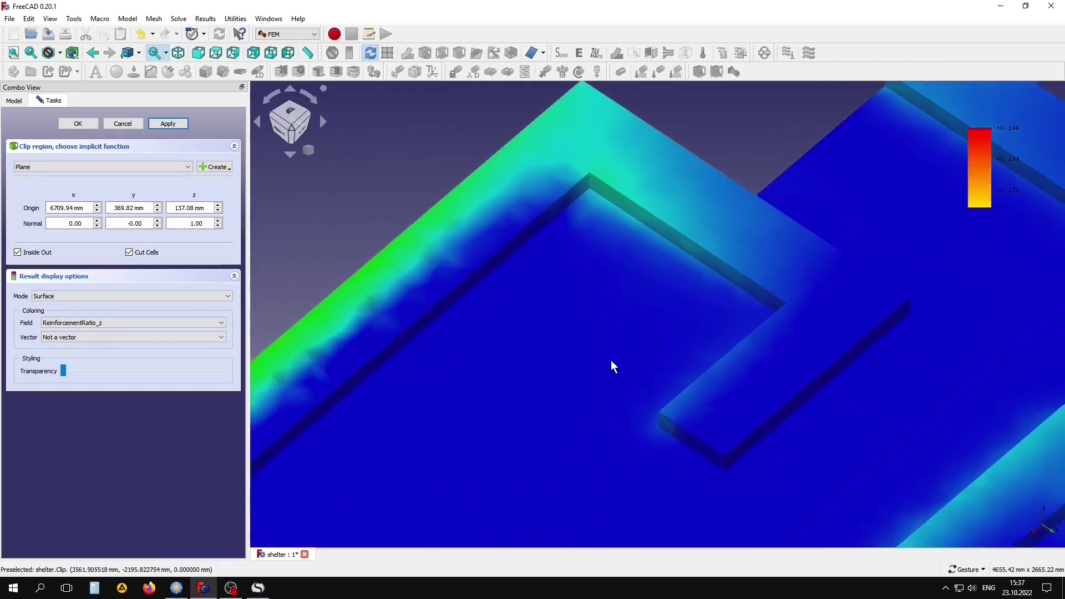
{"action": "scroll", "coordinate": [692, 371], "scroll_direction": "down", "scroll_amount": 2}
{"action": "mouse_move", "coordinate": [692, 371]}
{"action": "right_mouse_down"}
{"action": "mouse_move", "coordinate": [621, 344]}
{"action": "mouse_move", "coordinate": [576, 300]}
{"action": "right_mouse_up"}
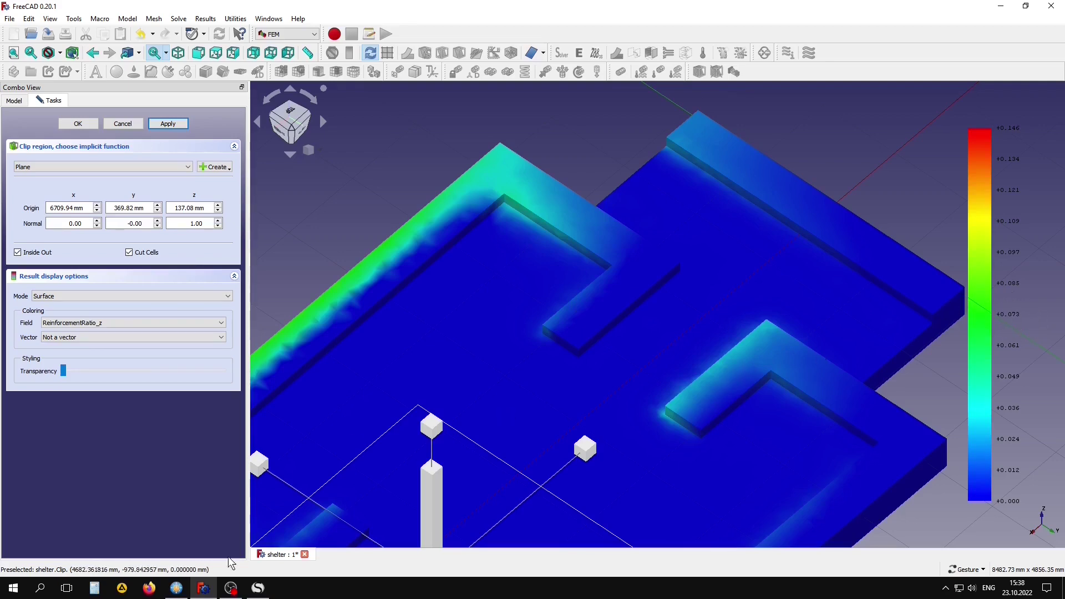
- Complete the SMath calculation 16·100·0,073 = 116,8, checking the FreeCAD view in between
{"action": "left_click", "coordinate": [258, 588]}
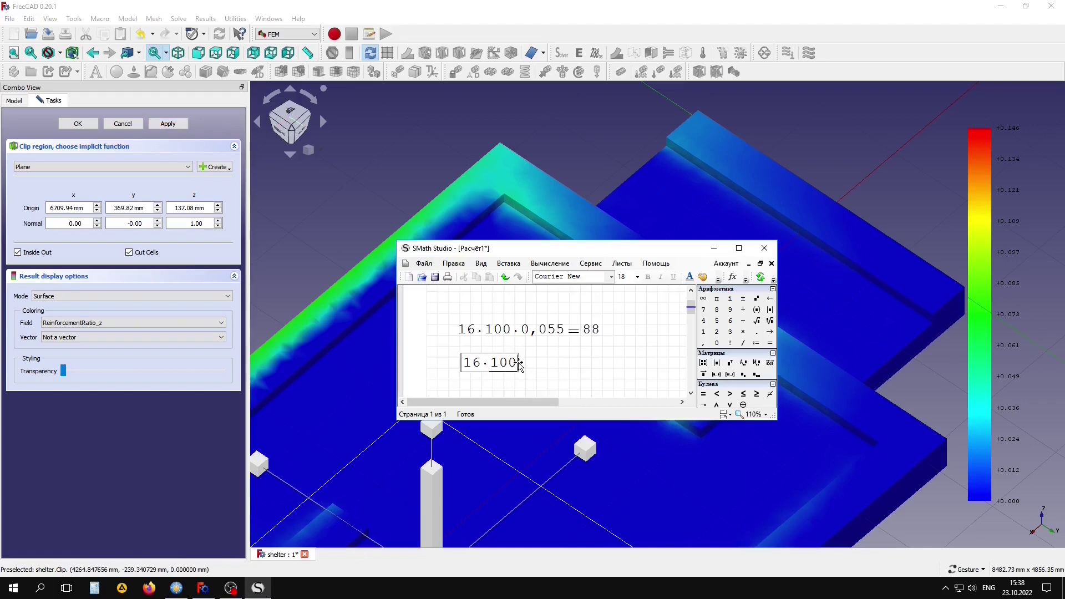
{"action": "type", "text": "*0"}
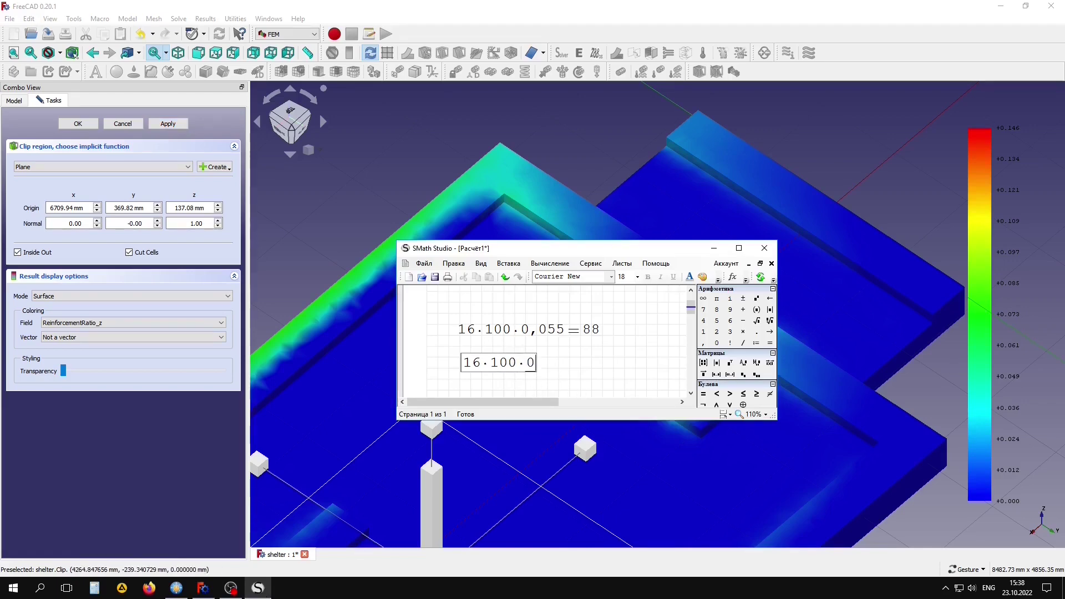
{"action": "type", "text": "0"}
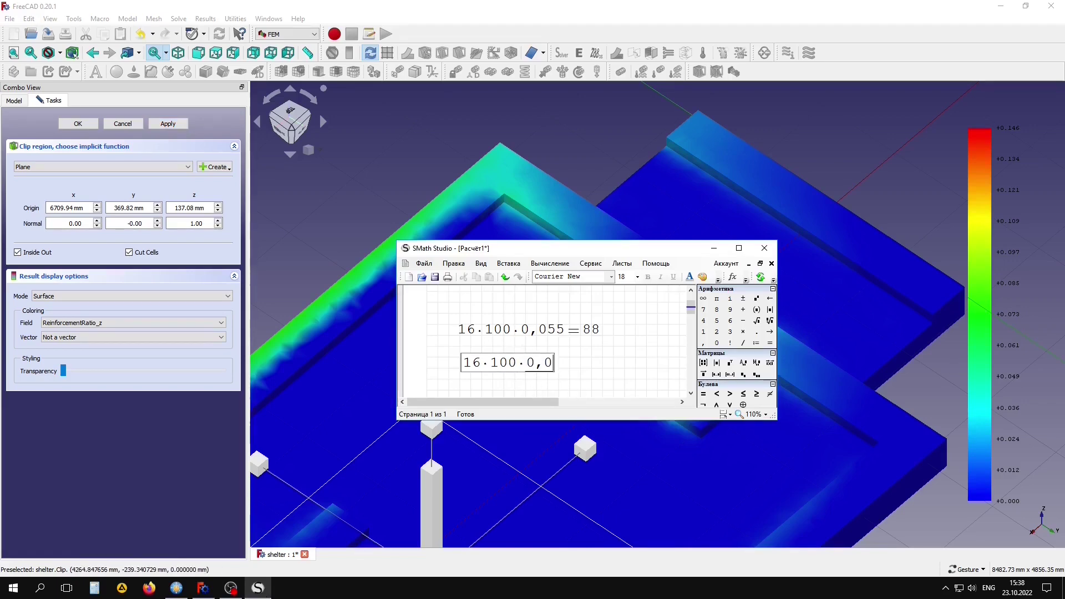
{"action": "type", "text": "73"}
{"action": "type", "text": "=116,8"}
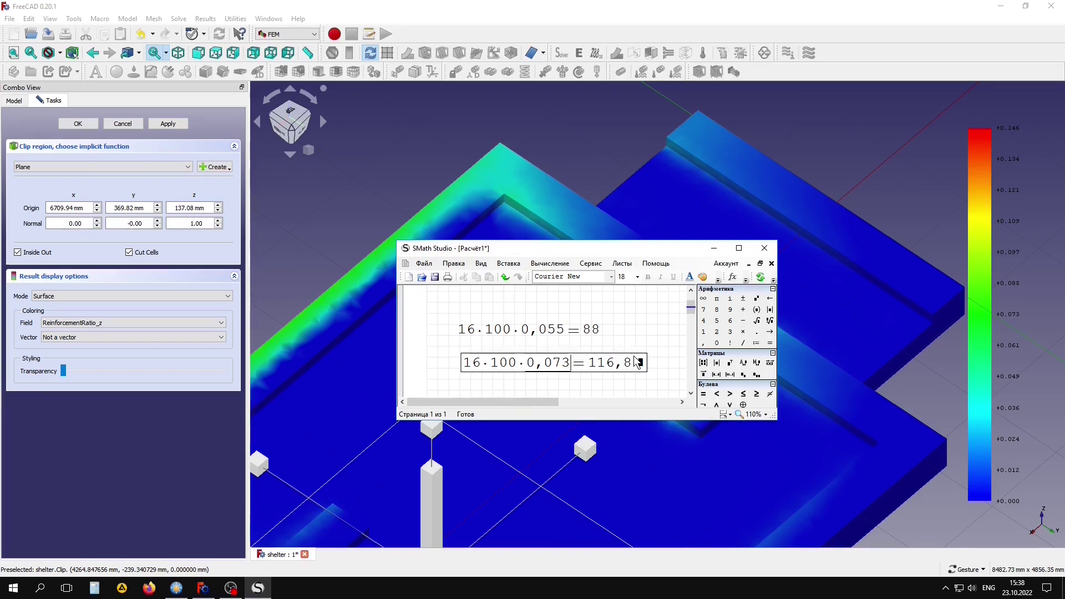
{"action": "left_click", "coordinate": [630, 317]}
{"action": "left_click", "coordinate": [316, 332]}
{"action": "mouse_move", "coordinate": [316, 332]}
{"action": "right_mouse_down"}
{"action": "mouse_move", "coordinate": [378, 268]}
{"action": "mouse_move", "coordinate": [408, 263]}
{"action": "right_mouse_up"}
{"action": "left_click", "coordinate": [258, 587]}
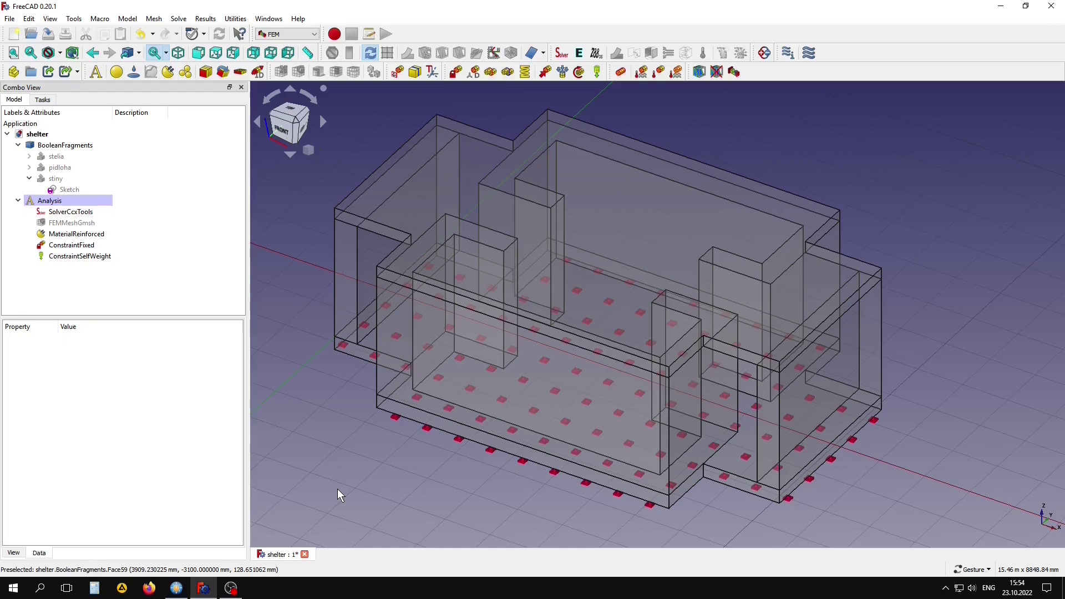
- Apply a 1.5 MPa pressure constraint to the shelter's front wall face
{"action": "left_click", "coordinate": [563, 72]}
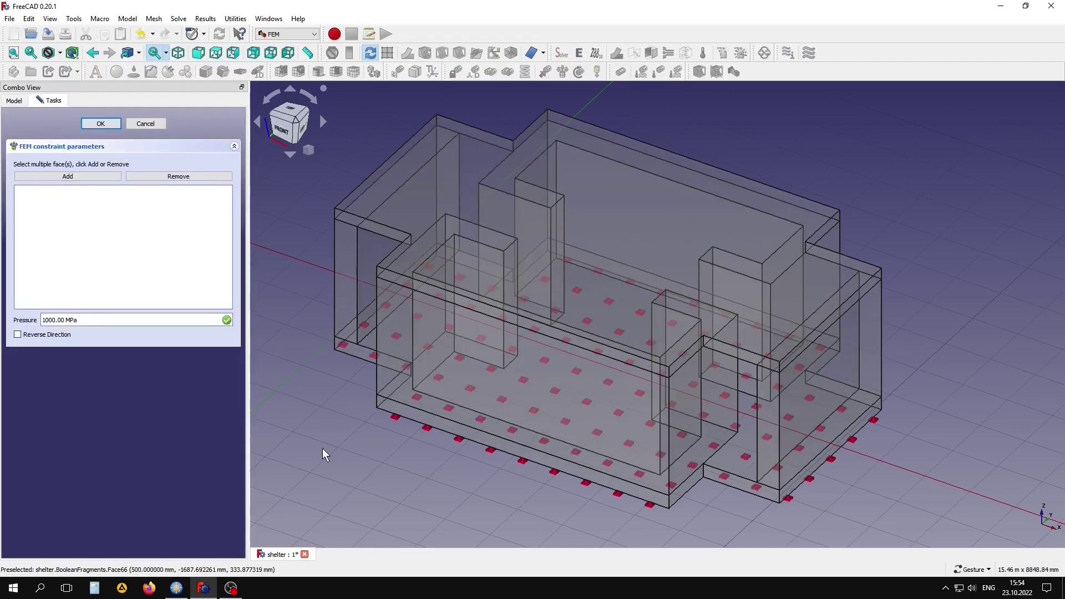
{"action": "left_click", "coordinate": [47, 320]}
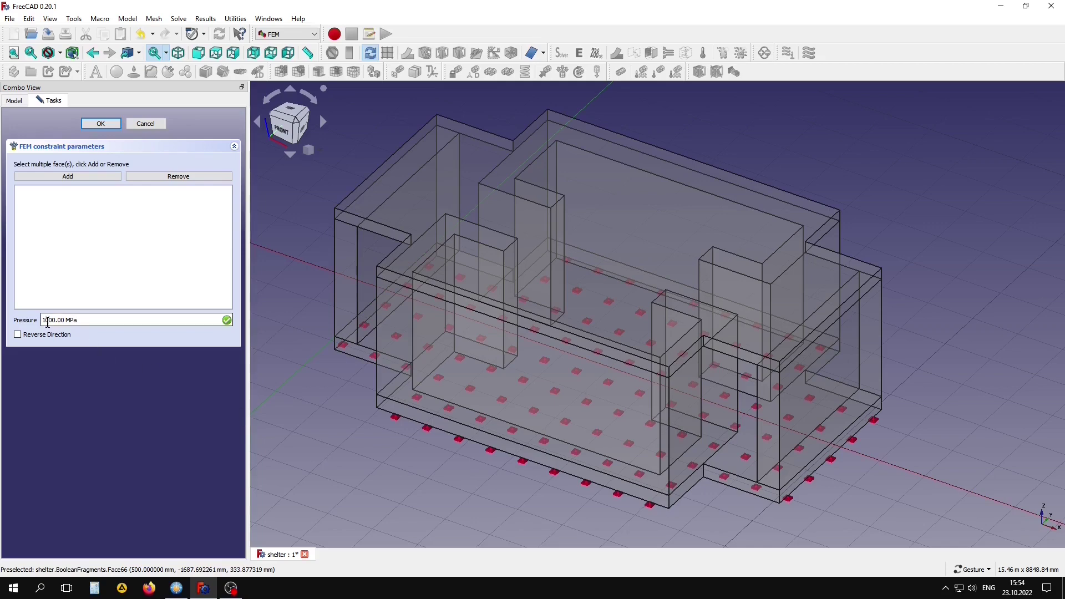
{"action": "left_click_drag", "start_coordinate": [43, 320], "coordinate": [31, 327]}
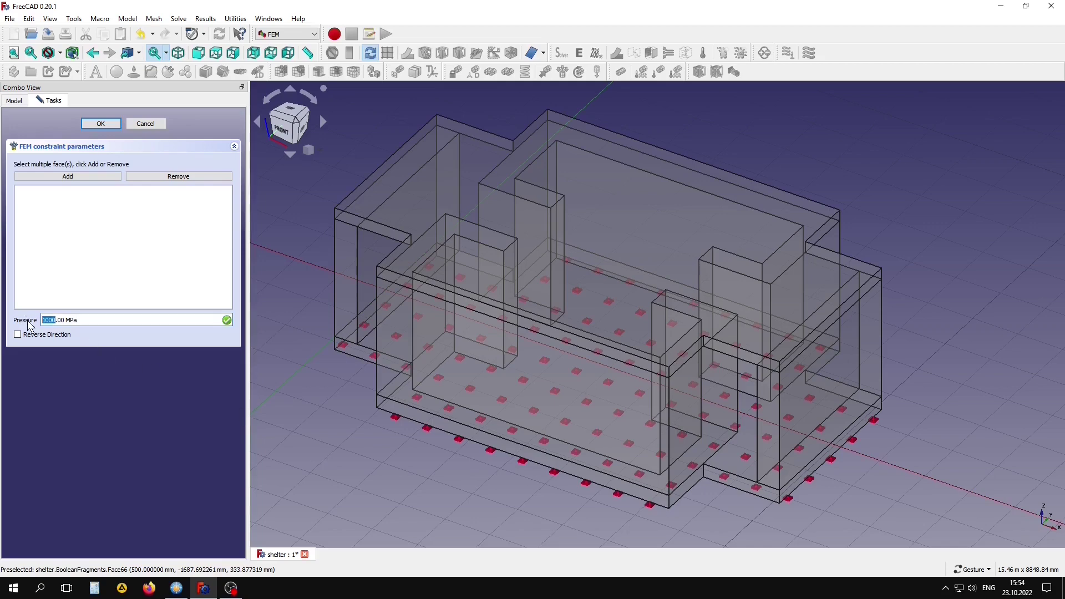
{"action": "type", "text": "1"}
{"action": "left_click", "coordinate": [68, 176]}
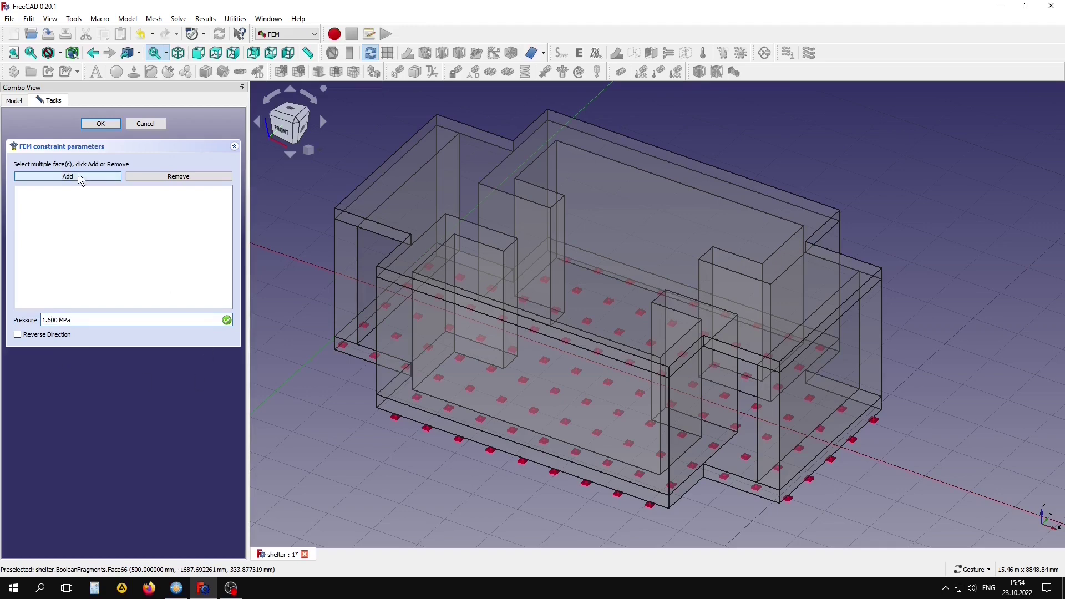
{"action": "left_click", "coordinate": [505, 377]}
{"action": "left_click", "coordinate": [101, 123]}
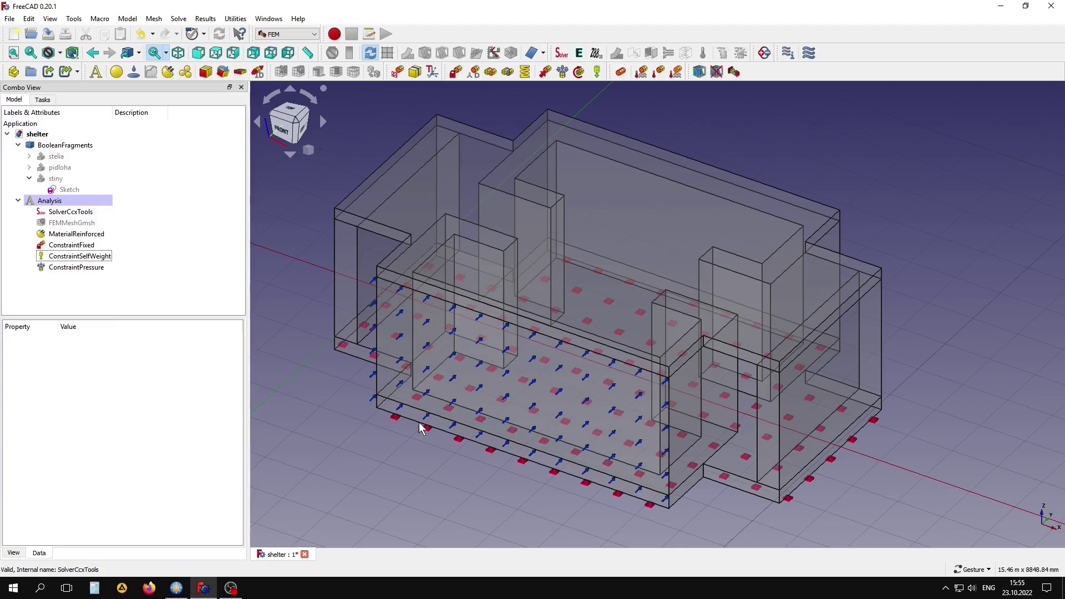
- Start a second pressure constraint and set its value to 0.8 MPa
{"action": "left_click", "coordinate": [563, 74]}
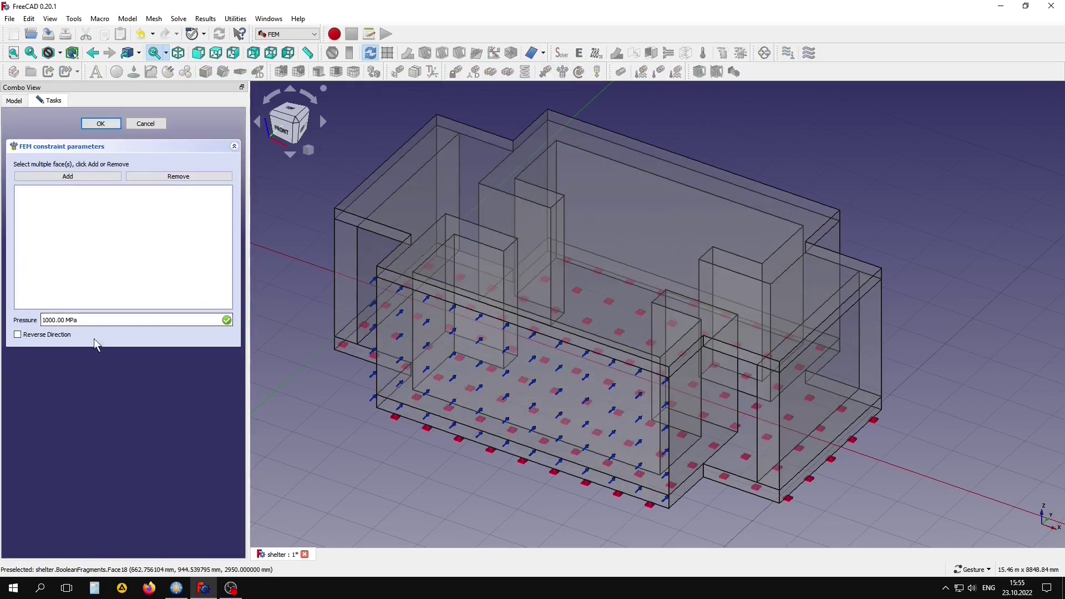
{"action": "left_click_drag", "start_coordinate": [51, 320], "coordinate": [22, 326]}
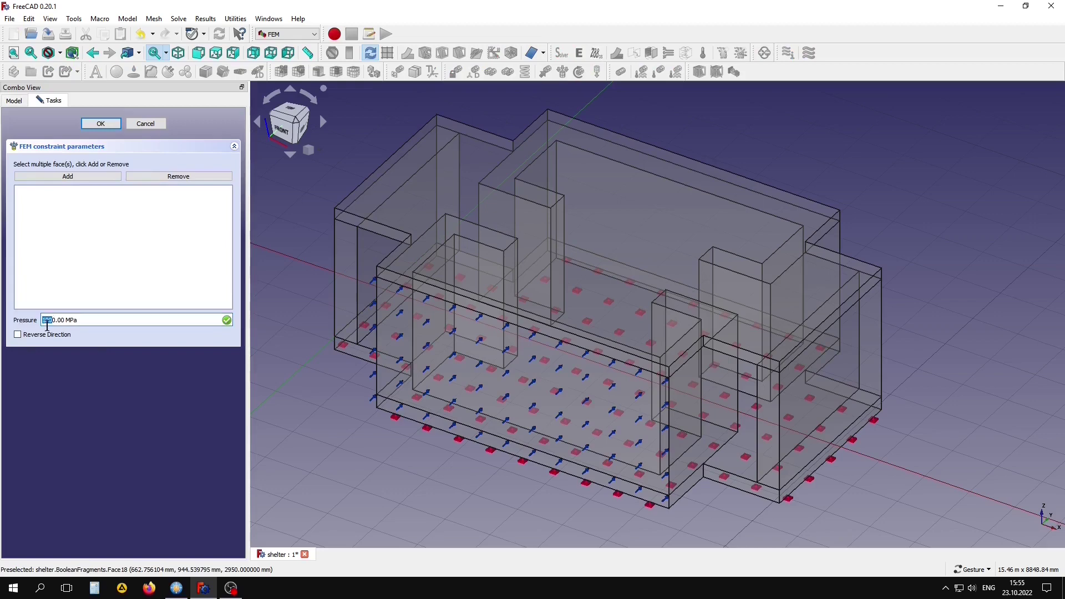
{"action": "key", "text": "BackSpace"}
{"action": "type", "text": "8"}
- Apply the pressure to roof Face18 and walls Face60, Face48, Face47, Face46, Face58, then confirm
{"action": "left_click", "coordinate": [82, 177]}
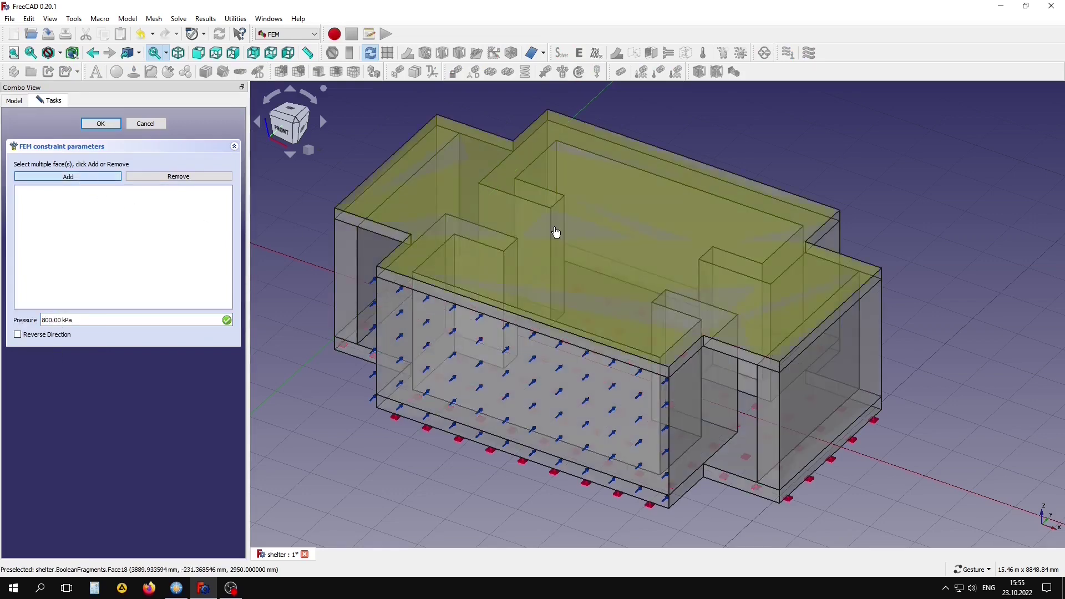
{"action": "left_click", "coordinate": [554, 231]}
{"action": "left_click_drag", "start_coordinate": [327, 466], "coordinate": [554, 434]}
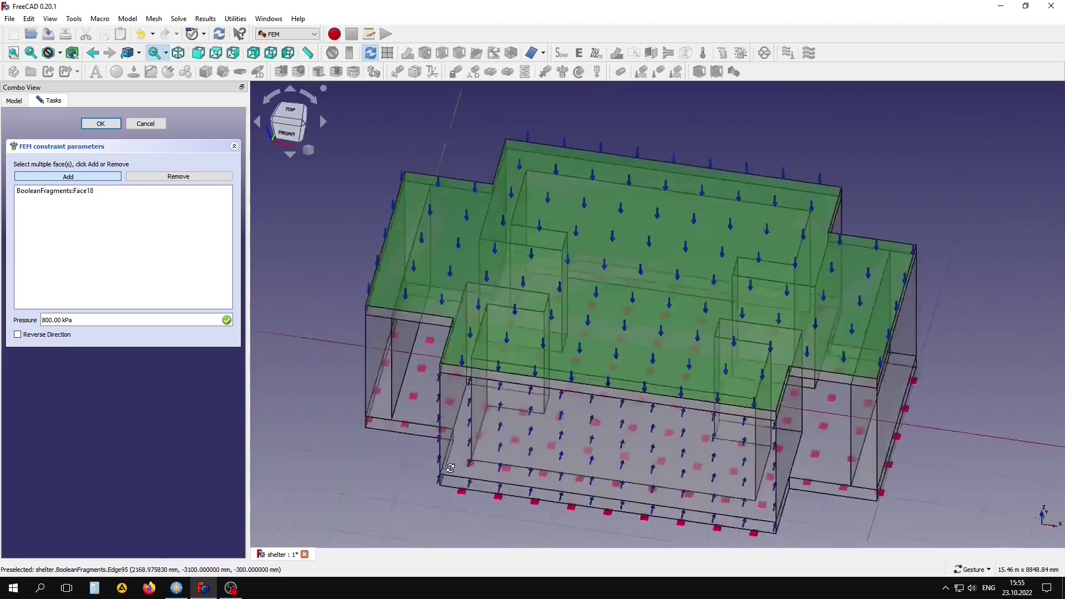
{"action": "left_click", "coordinate": [630, 410]}
{"action": "mouse_move", "coordinate": [290, 499]}
{"action": "left_mouse_down"}
{"action": "mouse_move", "coordinate": [614, 504]}
{"action": "mouse_move", "coordinate": [756, 395]}
{"action": "left_mouse_up"}
{"action": "left_click", "coordinate": [731, 391]}
{"action": "left_click", "coordinate": [658, 349]}
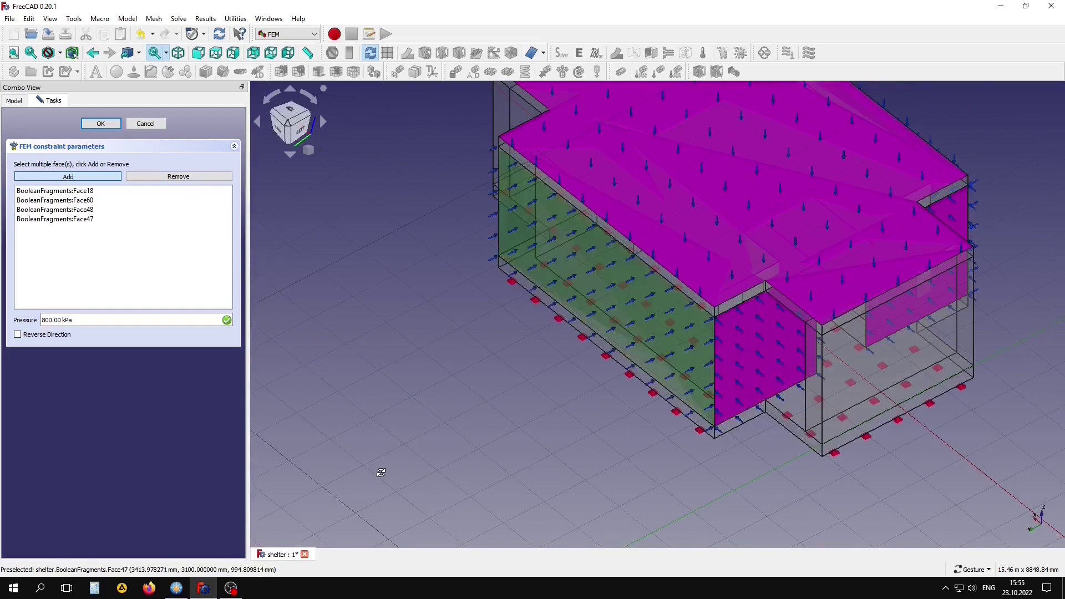
{"action": "mouse_move", "coordinate": [381, 468]}
{"action": "left_mouse_down"}
{"action": "mouse_move", "coordinate": [642, 452]}
{"action": "mouse_move", "coordinate": [559, 381]}
{"action": "left_mouse_up"}
{"action": "left_click", "coordinate": [523, 428]}
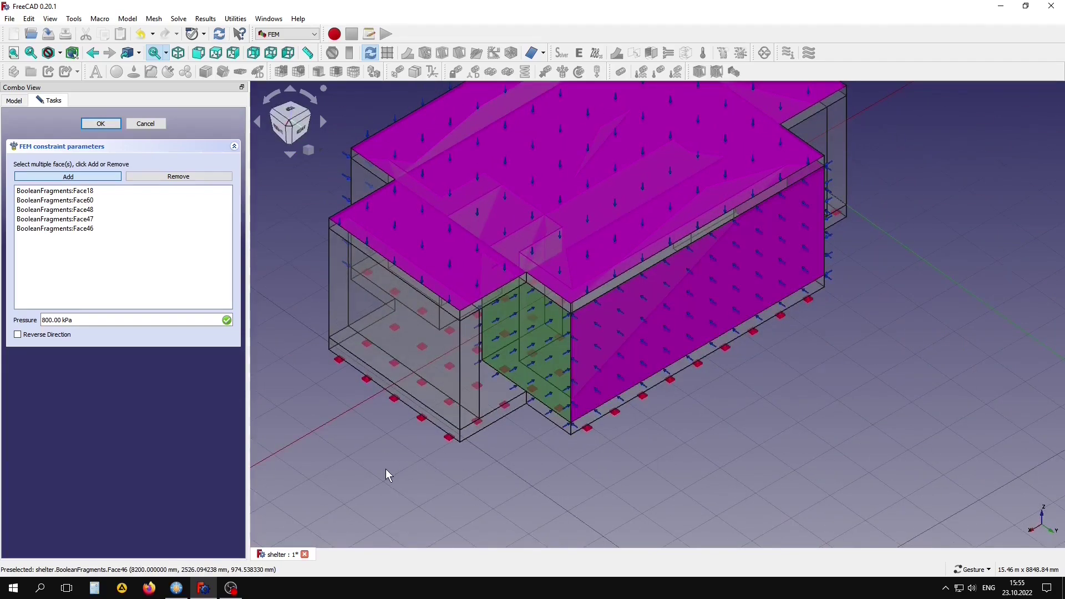
{"action": "mouse_move", "coordinate": [385, 468]}
{"action": "left_mouse_down"}
{"action": "mouse_move", "coordinate": [665, 422]}
{"action": "mouse_move", "coordinate": [533, 509]}
{"action": "left_mouse_up"}
{"action": "left_click", "coordinate": [666, 421]}
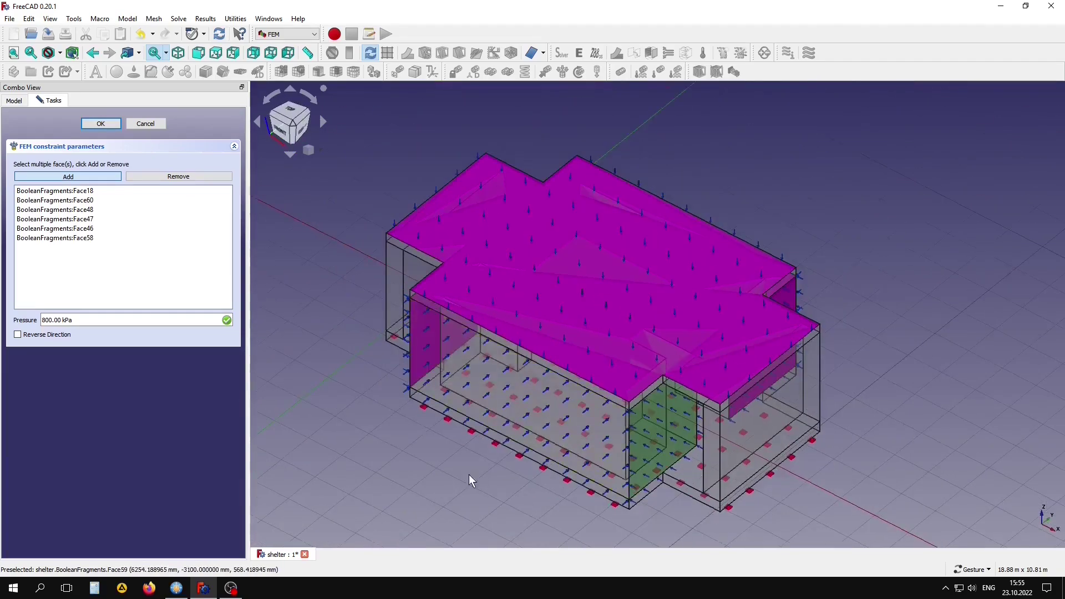
{"action": "scroll", "coordinate": [491, 477], "scroll_direction": "up", "scroll_amount": 1}
{"action": "scroll", "coordinate": [493, 476], "scroll_direction": "up", "scroll_amount": 1}
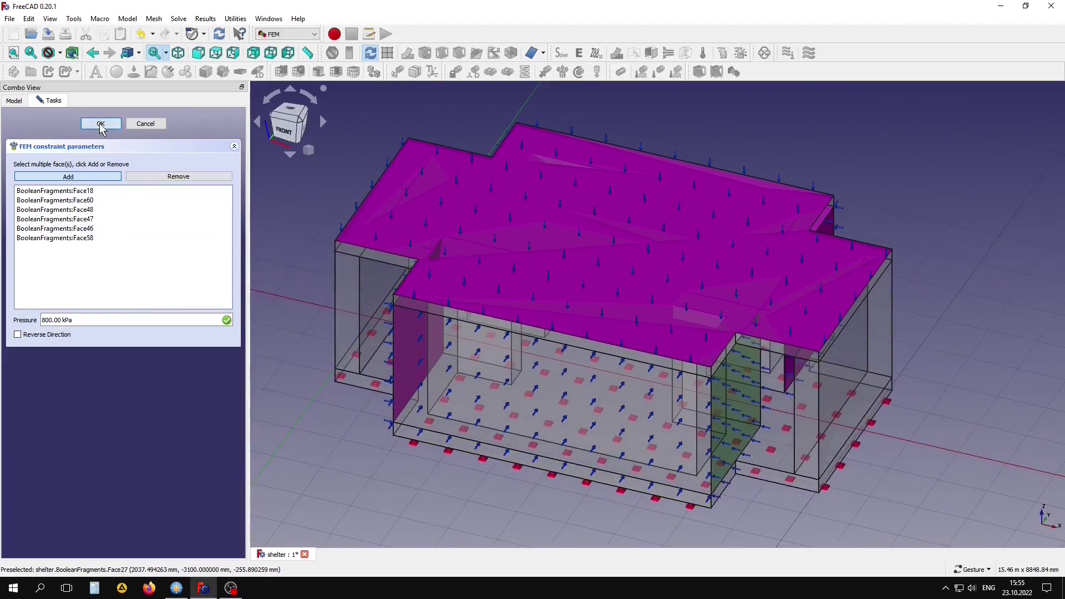
{"action": "left_click", "coordinate": [100, 123]}
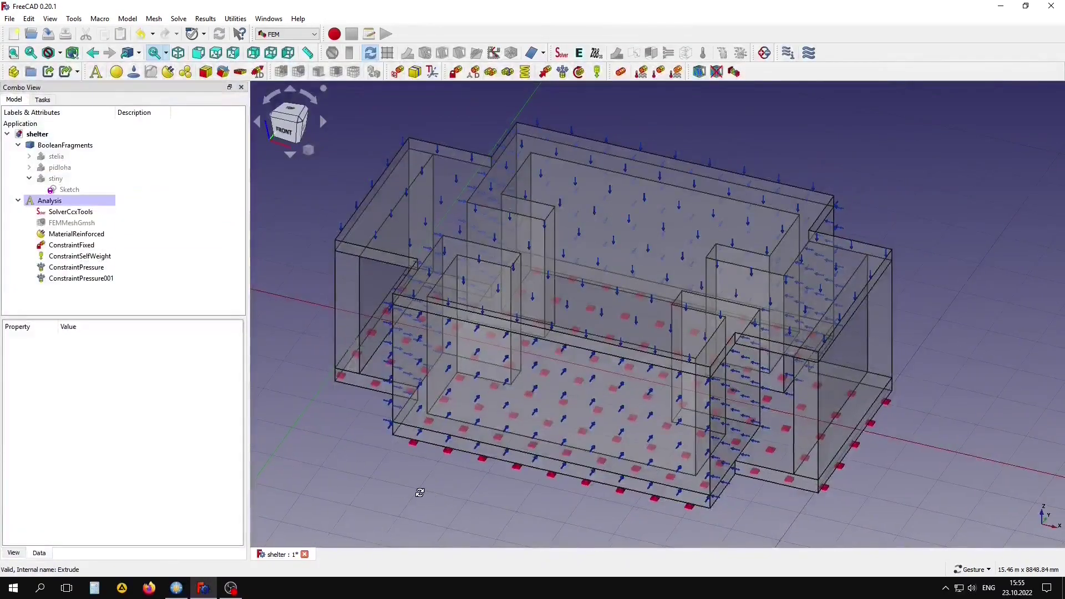
- Write the input file, run CalculiX on the twice-pressured shelter, and close the finished run
{"action": "left_click_drag", "start_coordinate": [331, 453], "coordinate": [403, 489]}
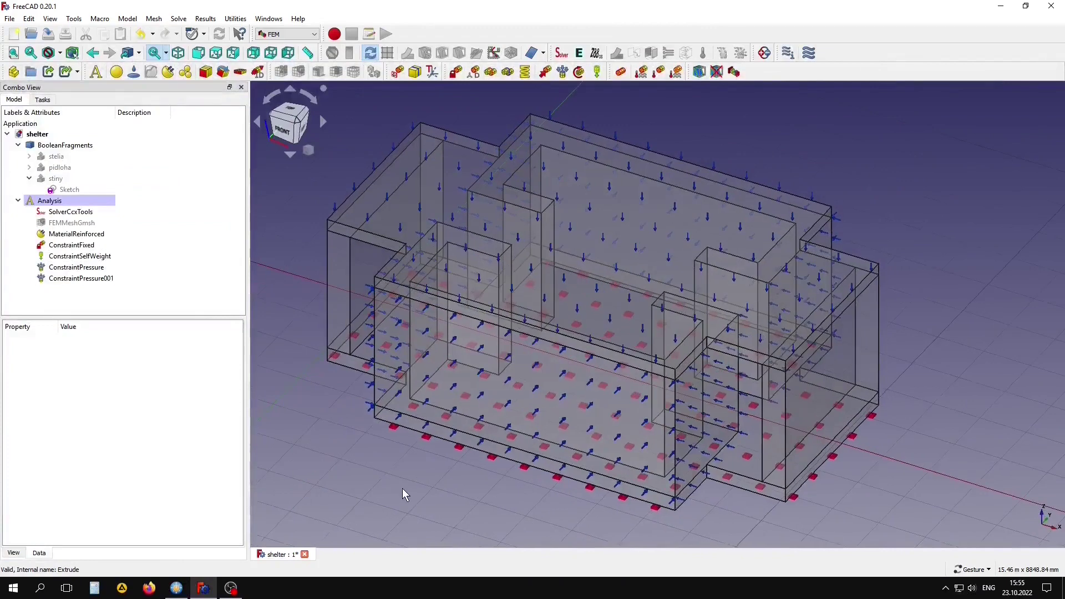
{"action": "double_click", "coordinate": [74, 218]}
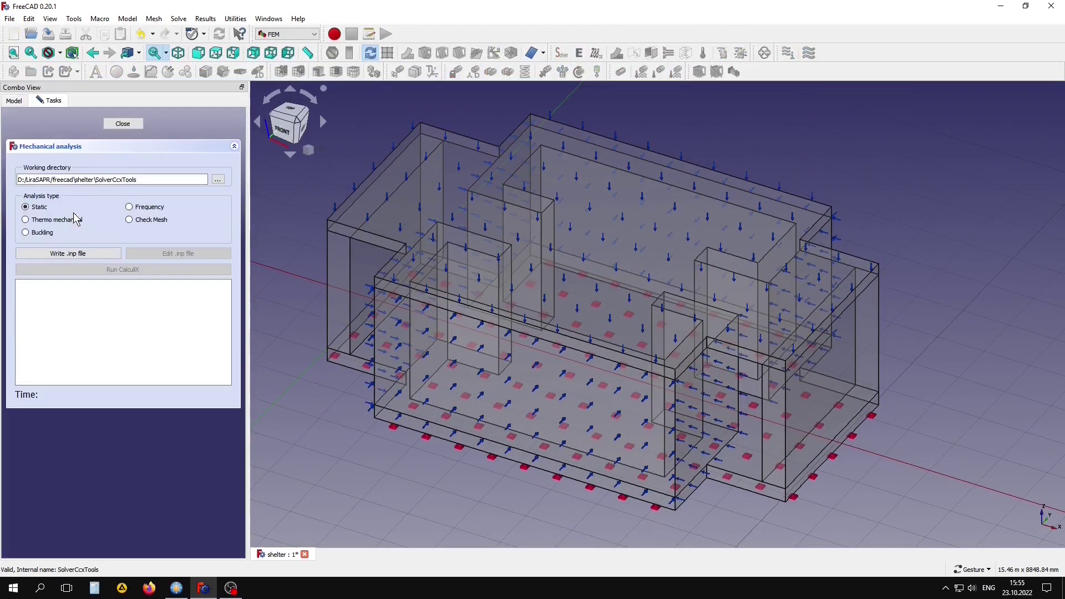
{"action": "left_click", "coordinate": [42, 253]}
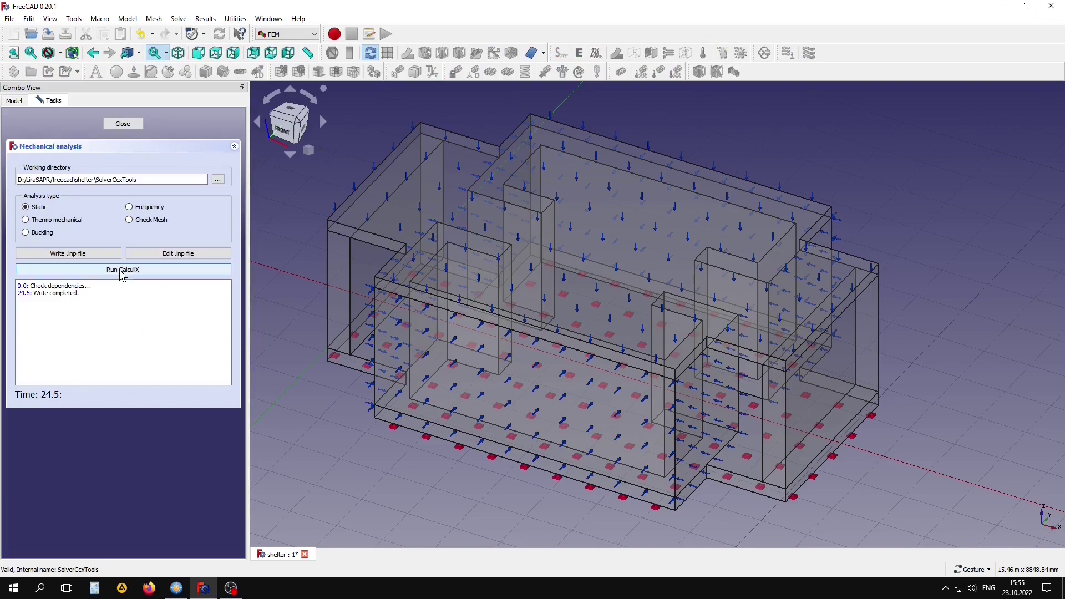
{"action": "left_click", "coordinate": [127, 269]}
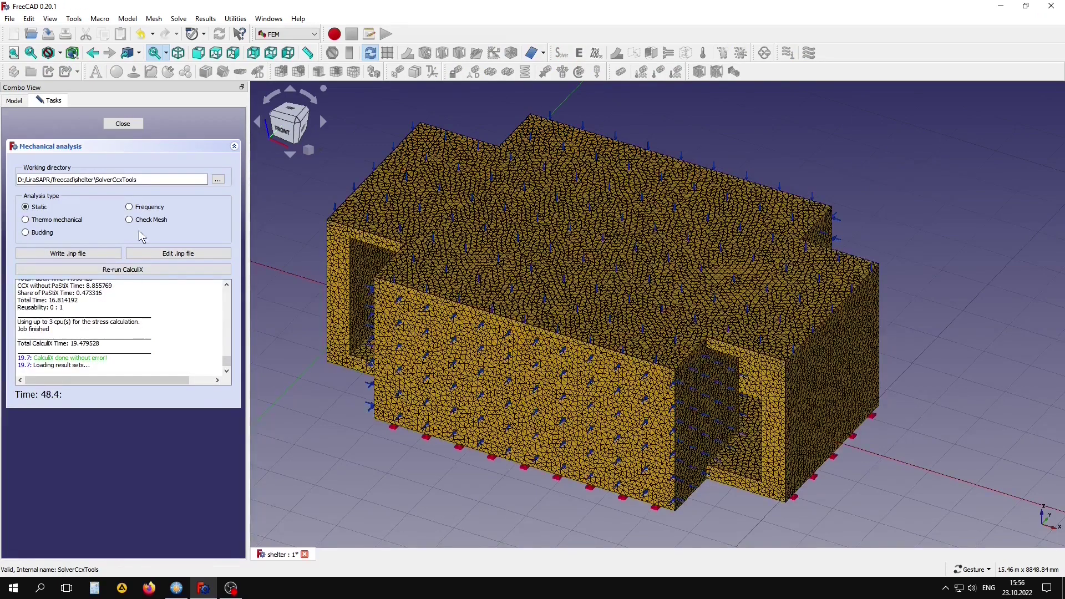
{"action": "left_click", "coordinate": [125, 124]}
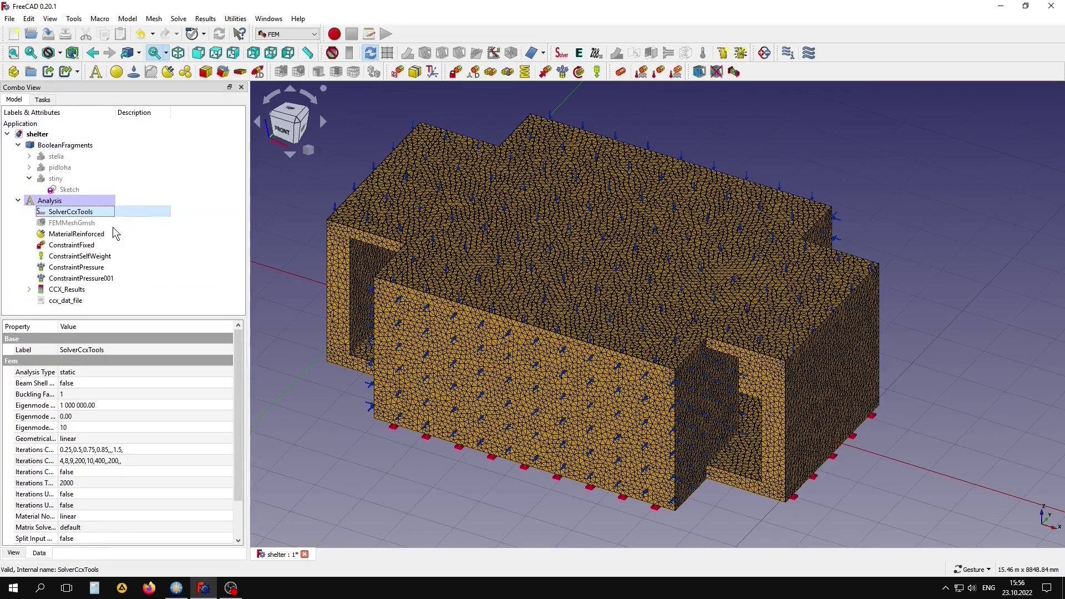
- Inspect CCX_Results shear stress and Z displacement (-6.16 to 0.24 mm) with deformation factor 50, then close
{"action": "left_click", "coordinate": [70, 289]}
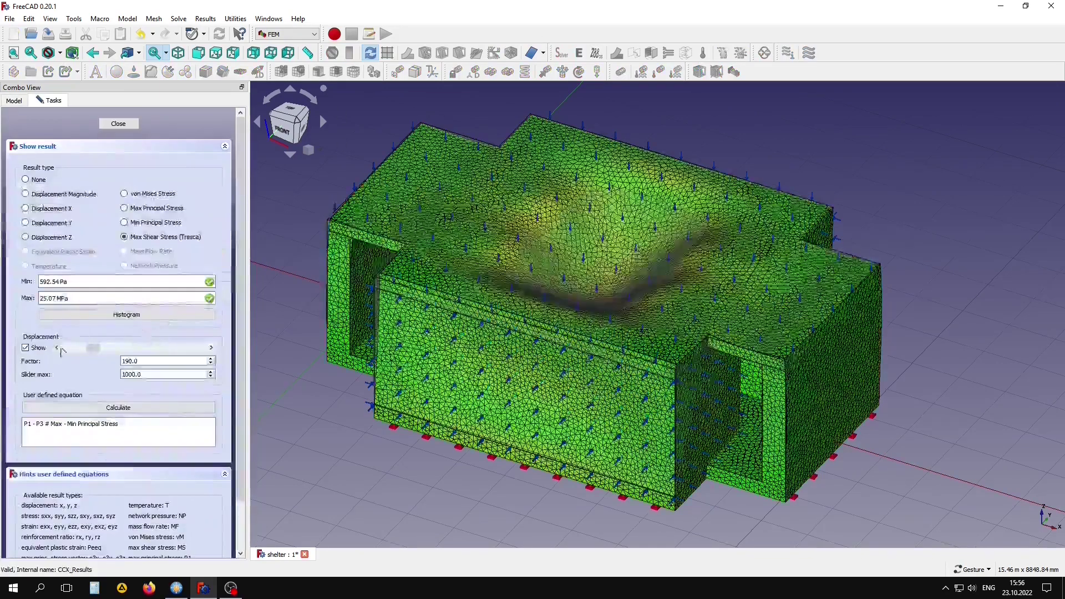
{"action": "left_click", "coordinate": [95, 347]}
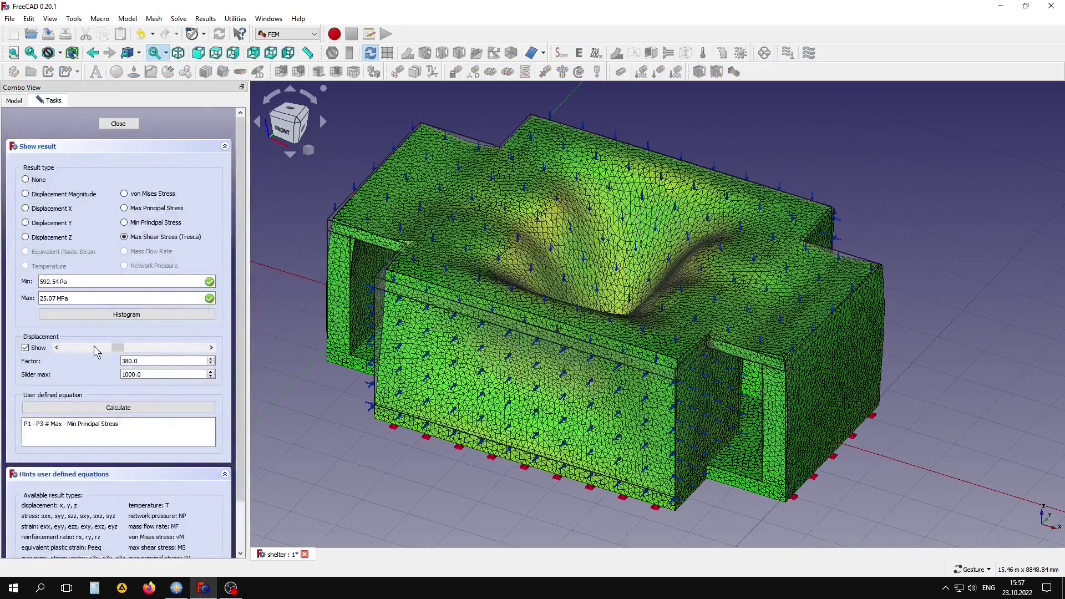
{"action": "mouse_move", "coordinate": [119, 349]}
{"action": "left_mouse_down"}
{"action": "mouse_move", "coordinate": [68, 352]}
{"action": "mouse_move", "coordinate": [133, 351]}
{"action": "mouse_move", "coordinate": [68, 351]}
{"action": "mouse_move", "coordinate": [114, 349]}
{"action": "left_mouse_up"}
{"action": "left_click_drag", "start_coordinate": [610, 360], "coordinate": [646, 366]}
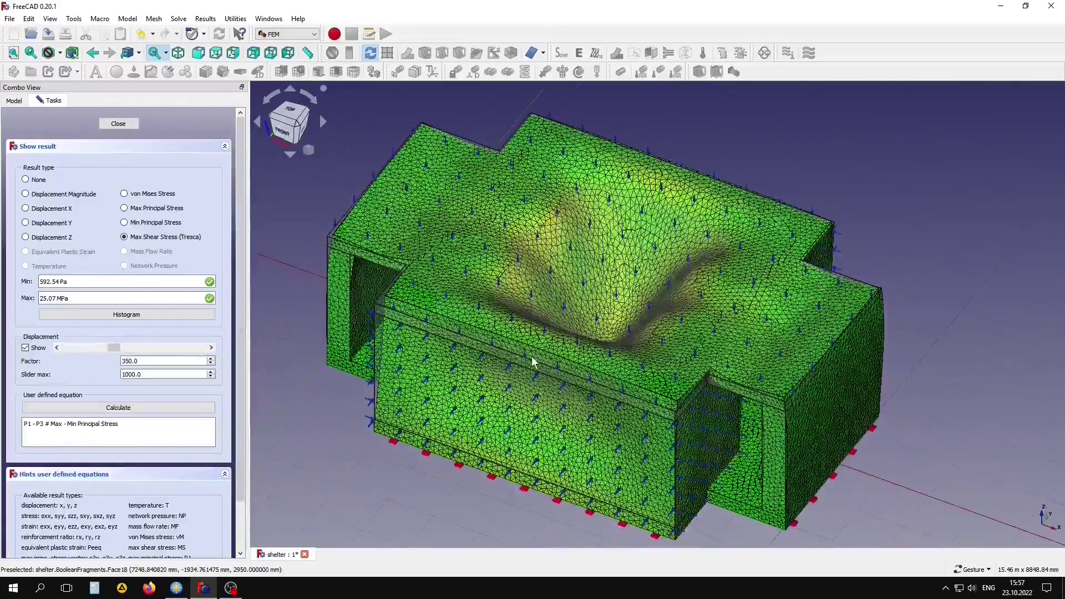
{"action": "left_click_drag", "start_coordinate": [533, 359], "coordinate": [665, 289]}
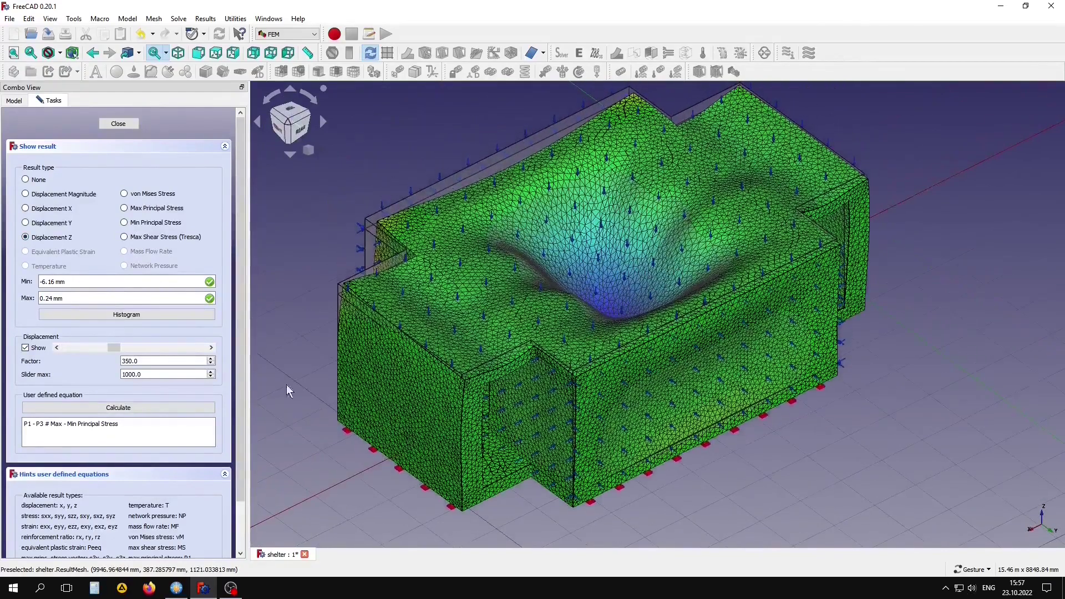
{"action": "left_click_drag", "start_coordinate": [121, 349], "coordinate": [70, 345]}
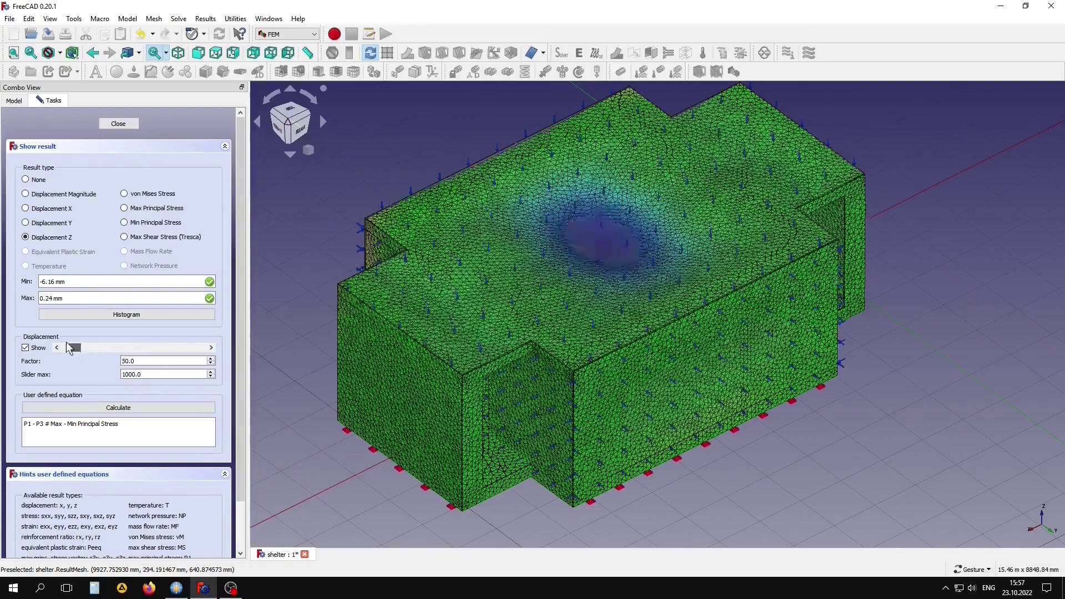
{"action": "left_click", "coordinate": [118, 123]}
{"action": "left_click_drag", "start_coordinate": [371, 361], "coordinate": [242, 220]}
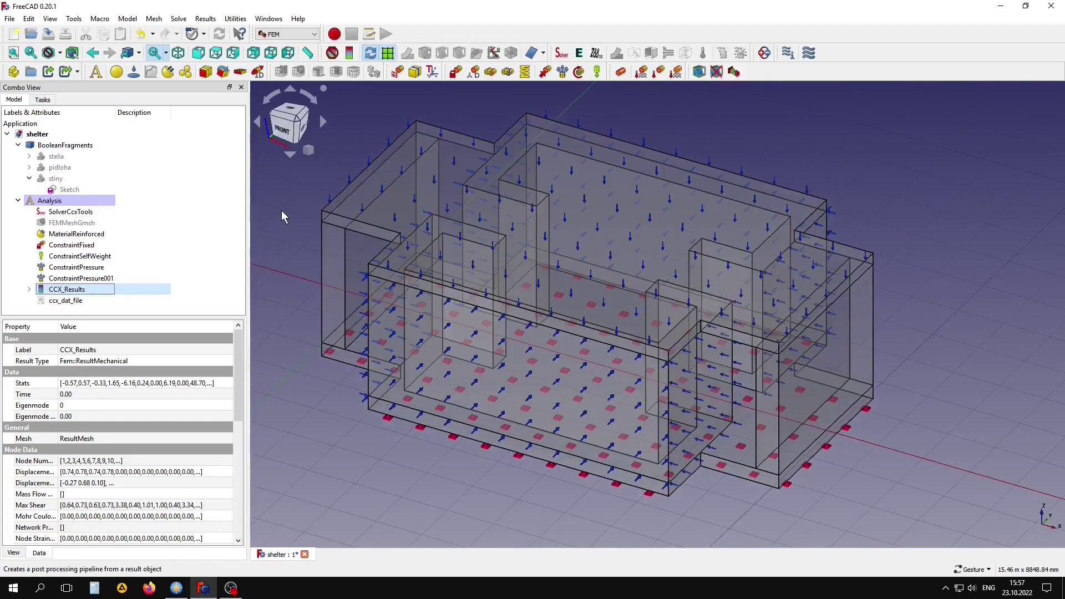
- Add a Clip filter using a Plane function with Cut Cells, coloured by ReinforcementRatio
{"action": "left_click", "coordinate": [215, 166]}
{"action": "left_click", "coordinate": [217, 178]}
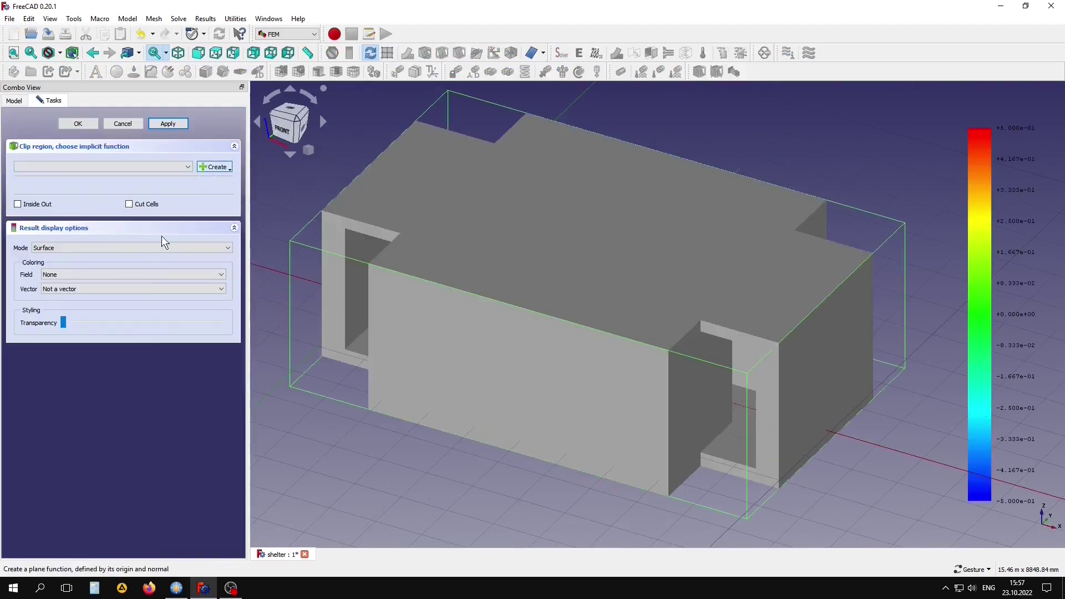
{"action": "left_click", "coordinate": [129, 252]}
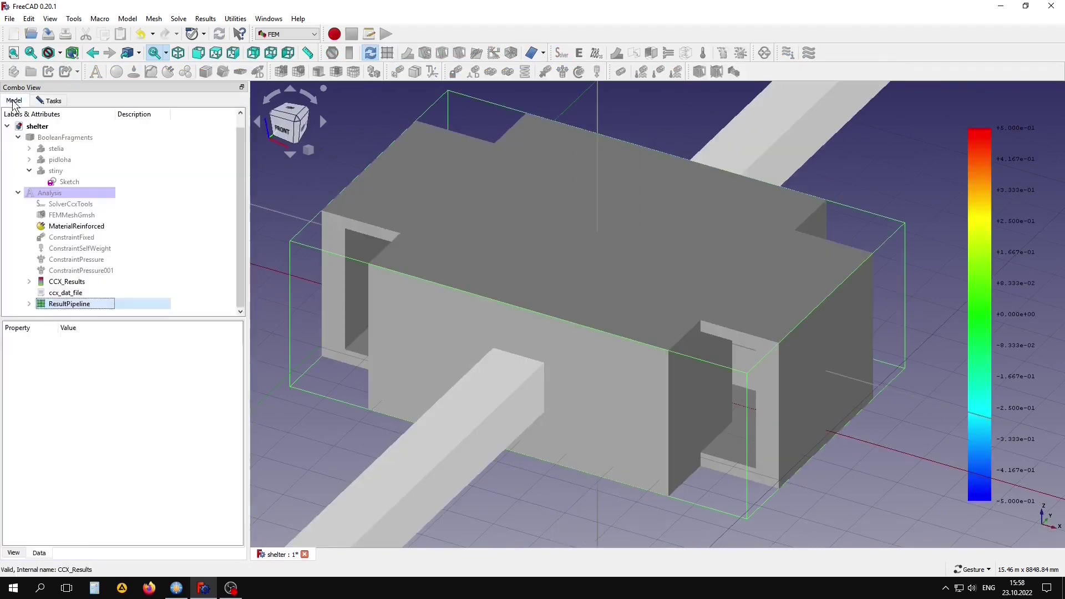
{"action": "left_click", "coordinate": [69, 325]}
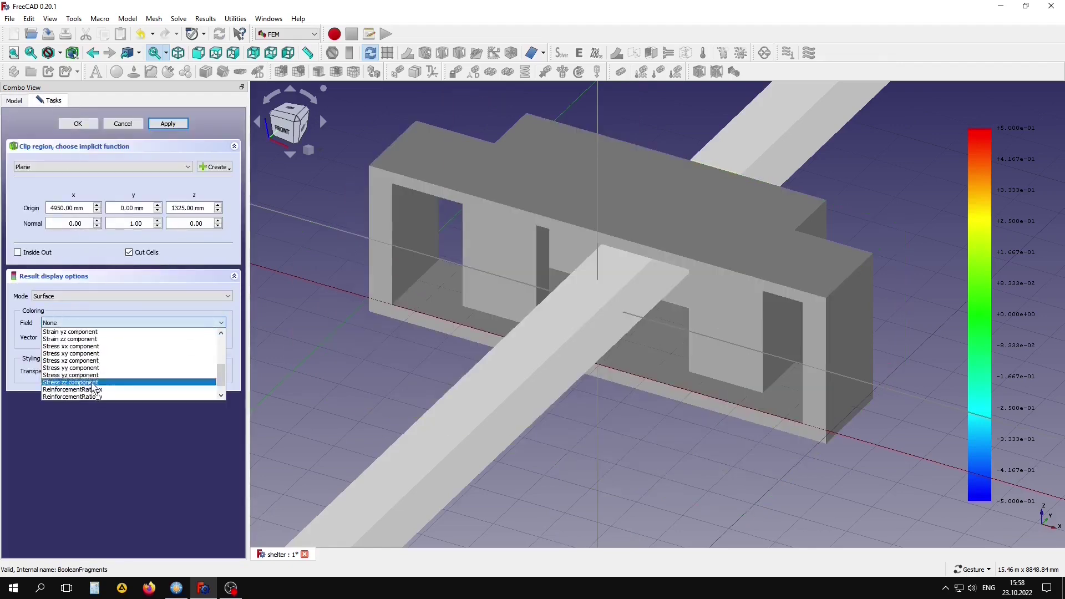
{"action": "left_click", "coordinate": [83, 373]}
{"action": "key", "text": "Return"}
- Hide the clipping plane and orbit to inspect the reinforcement ratio on the cut section
{"action": "left_click", "coordinate": [40, 315]}
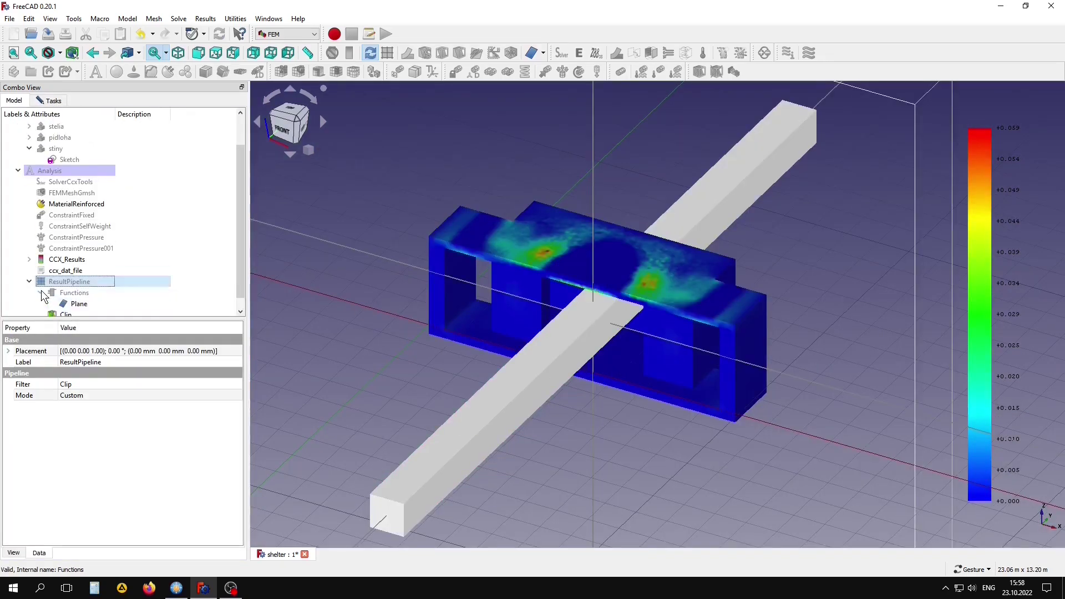
{"action": "left_click", "coordinate": [216, 303]}
{"action": "key", "text": "space"}
{"action": "left_click_drag", "start_coordinate": [629, 401], "coordinate": [649, 379]}
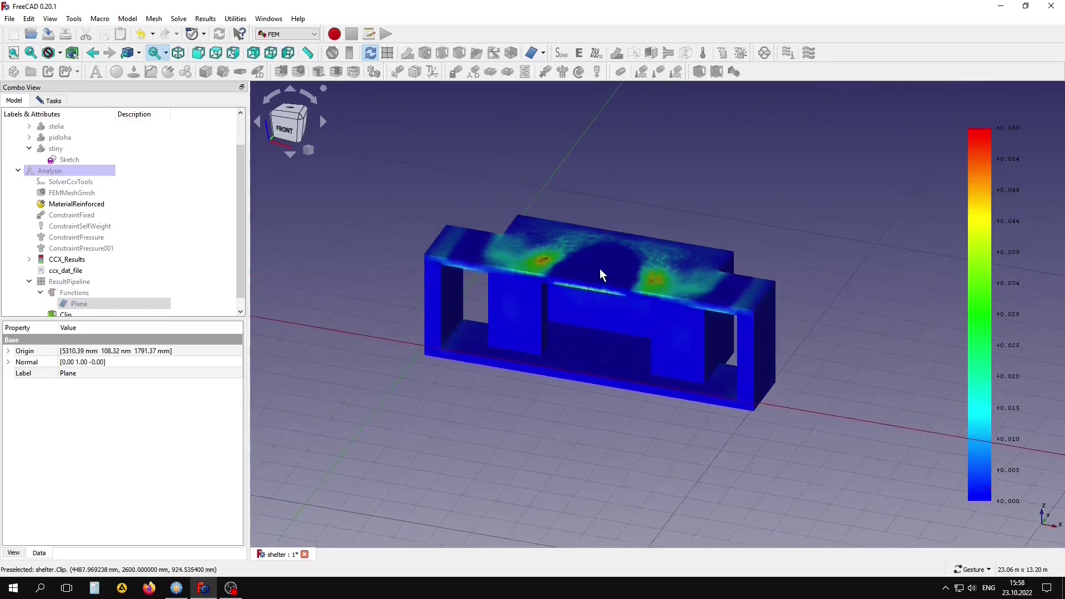
{"action": "scroll", "coordinate": [597, 275], "scroll_direction": "up", "scroll_amount": 4}
{"action": "scroll", "coordinate": [620, 314], "scroll_direction": "up", "scroll_amount": 1}
{"action": "mouse_move", "coordinate": [620, 313]}
{"action": "left_mouse_down"}
{"action": "mouse_move", "coordinate": [671, 311]}
{"action": "mouse_move", "coordinate": [592, 328]}
{"action": "mouse_move", "coordinate": [496, 315]}
{"action": "left_mouse_up"}
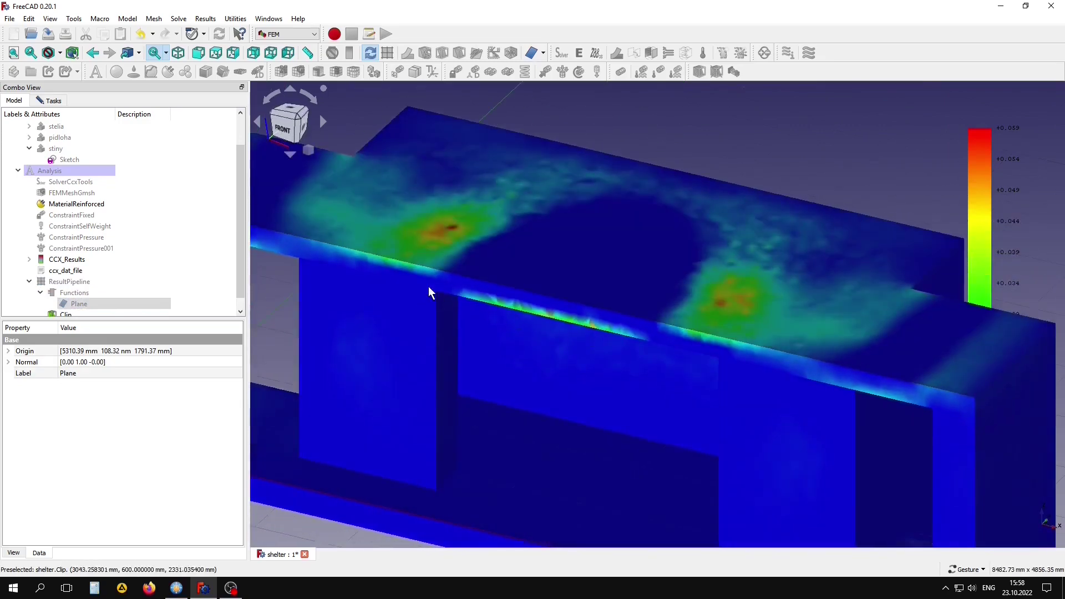
{"action": "mouse_move", "coordinate": [671, 260]}
{"action": "left_mouse_down"}
{"action": "mouse_move", "coordinate": [673, 297]}
{"action": "mouse_move", "coordinate": [685, 245]}
{"action": "mouse_move", "coordinate": [728, 233]}
{"action": "mouse_move", "coordinate": [727, 217]}
{"action": "mouse_move", "coordinate": [744, 214]}
{"action": "mouse_move", "coordinate": [684, 217]}
{"action": "mouse_move", "coordinate": [677, 245]}
{"action": "left_mouse_up"}
{"action": "scroll", "coordinate": [671, 255], "scroll_direction": "down", "scroll_amount": 3}
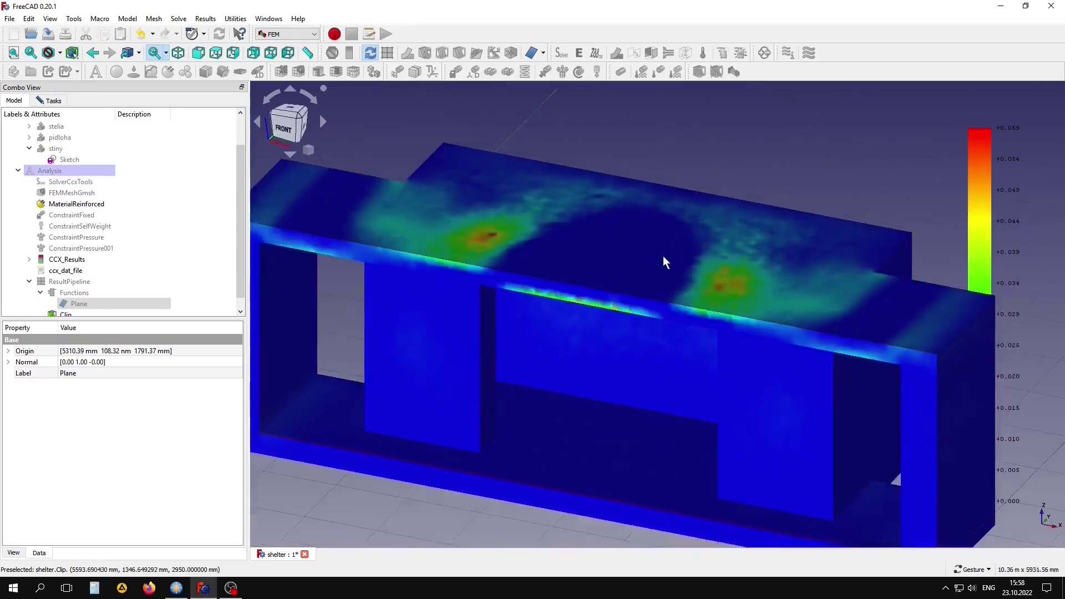
{"action": "scroll", "coordinate": [646, 277], "scroll_direction": "down", "scroll_amount": 3}
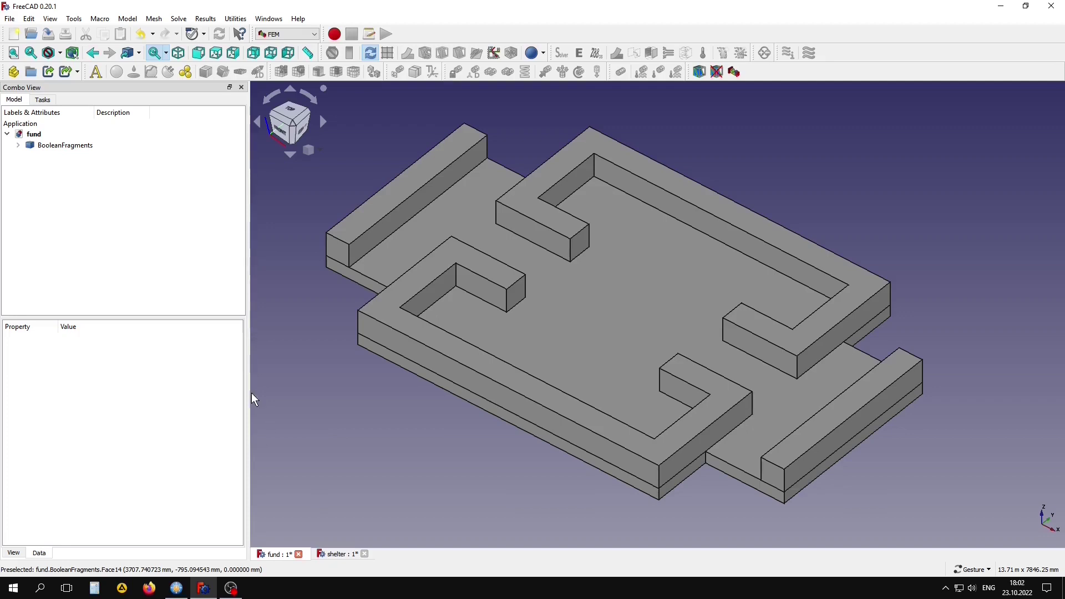
- Create an analysis for BooleanFragments and Gmsh-mesh it with 120 mm max size, first-order elements
{"action": "left_click", "coordinate": [34, 148]}
{"action": "left_click", "coordinate": [96, 73]}
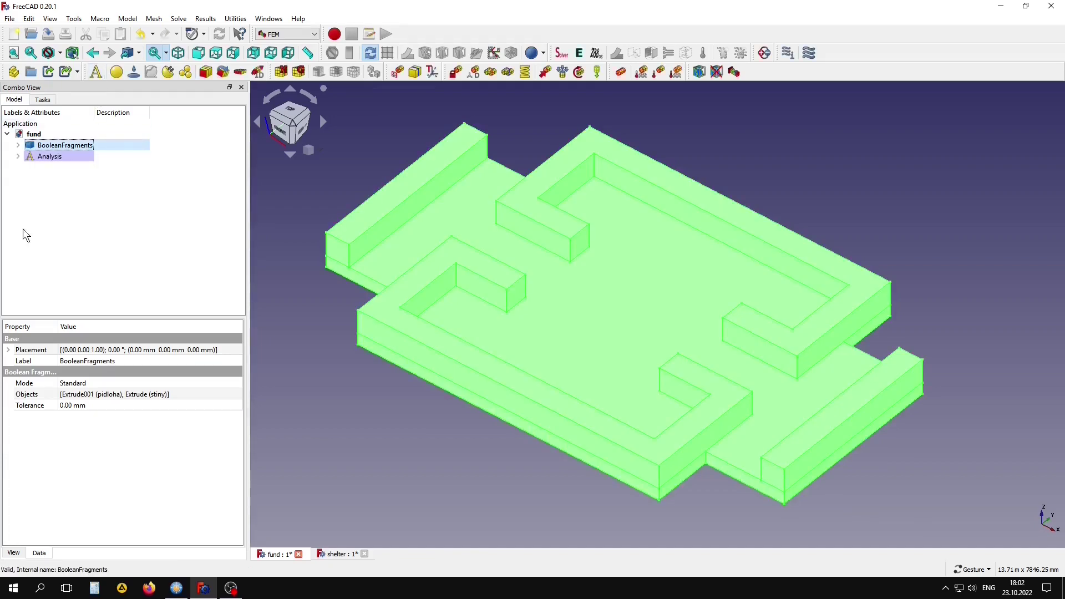
{"action": "left_click", "coordinate": [64, 145]}
{"action": "left_click", "coordinate": [304, 77]}
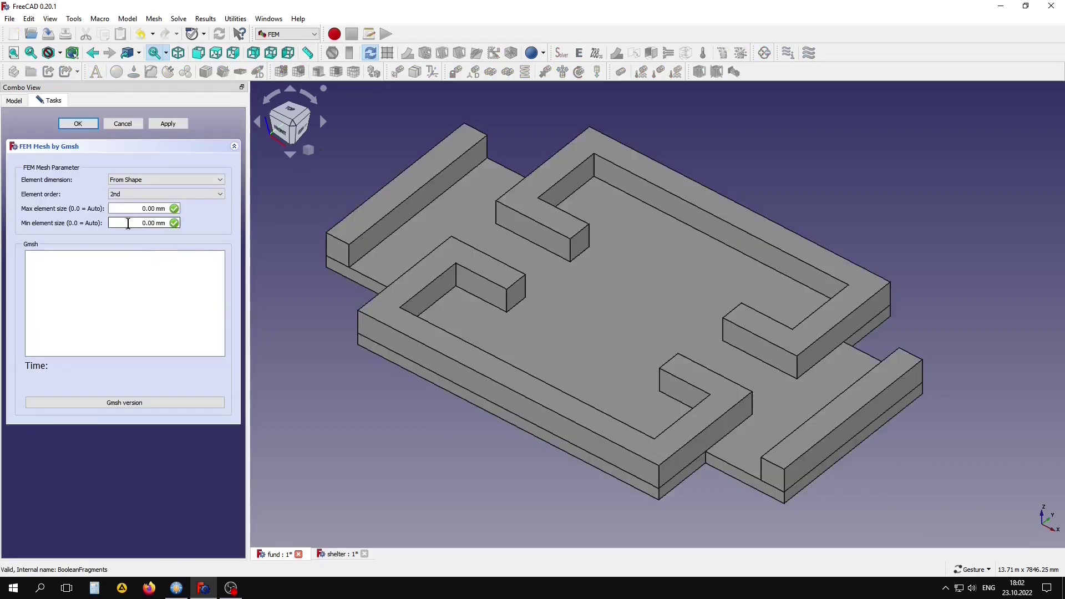
{"action": "left_click", "coordinate": [142, 208]}
{"action": "type", "text": "12"}
{"action": "left_click", "coordinate": [160, 193]}
{"action": "left_click", "coordinate": [167, 124]}
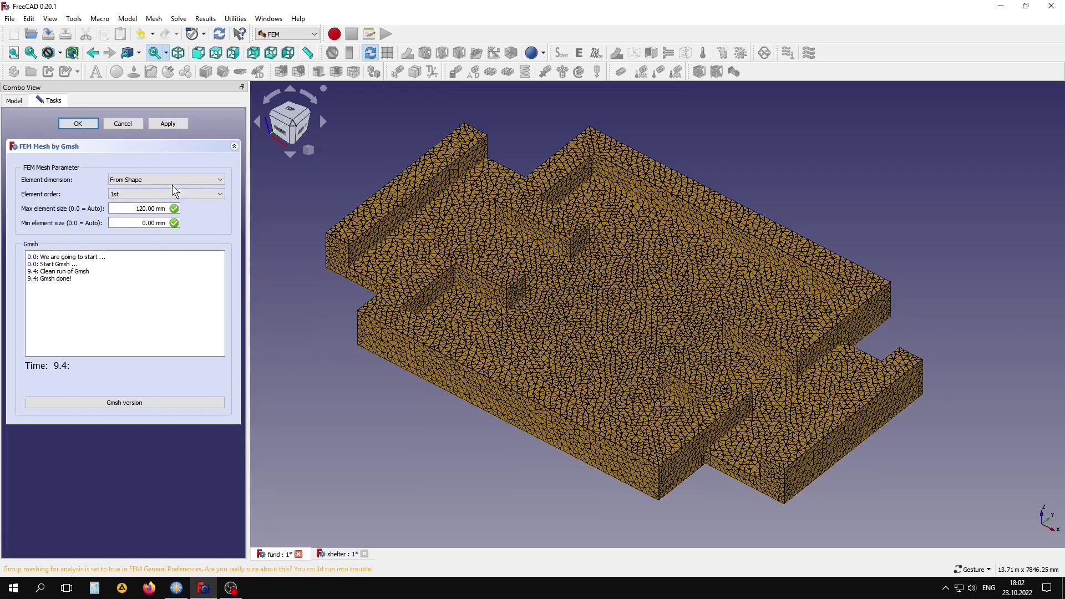
{"action": "left_click", "coordinate": [78, 123]}
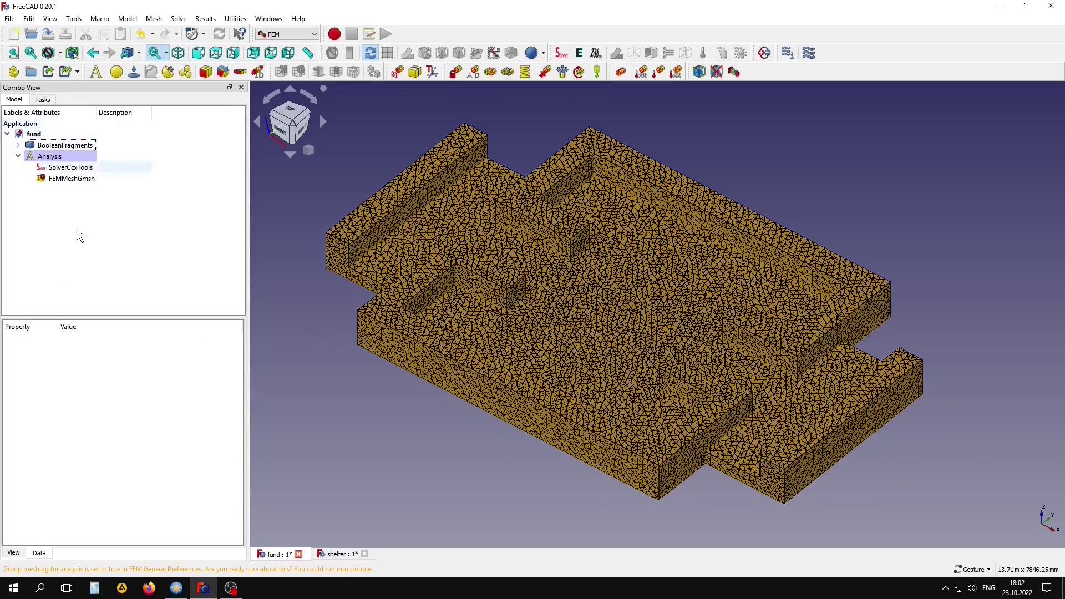
- Add a reinforced material with BetonC30 matrix and ArmaturaA500C reinforcement
{"action": "left_click", "coordinate": [168, 72]}
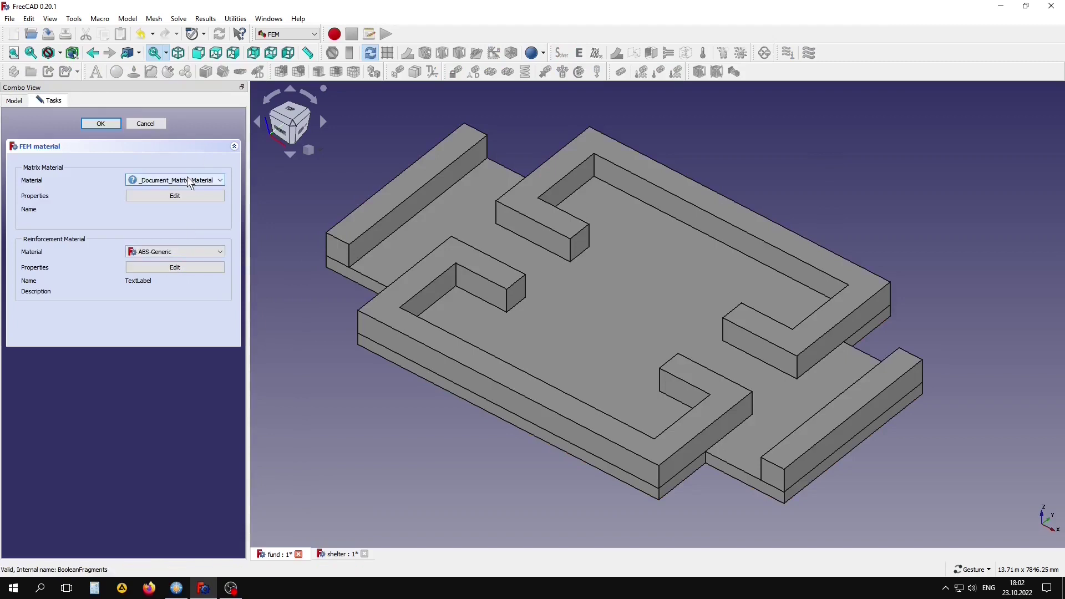
{"action": "left_click", "coordinate": [183, 180]}
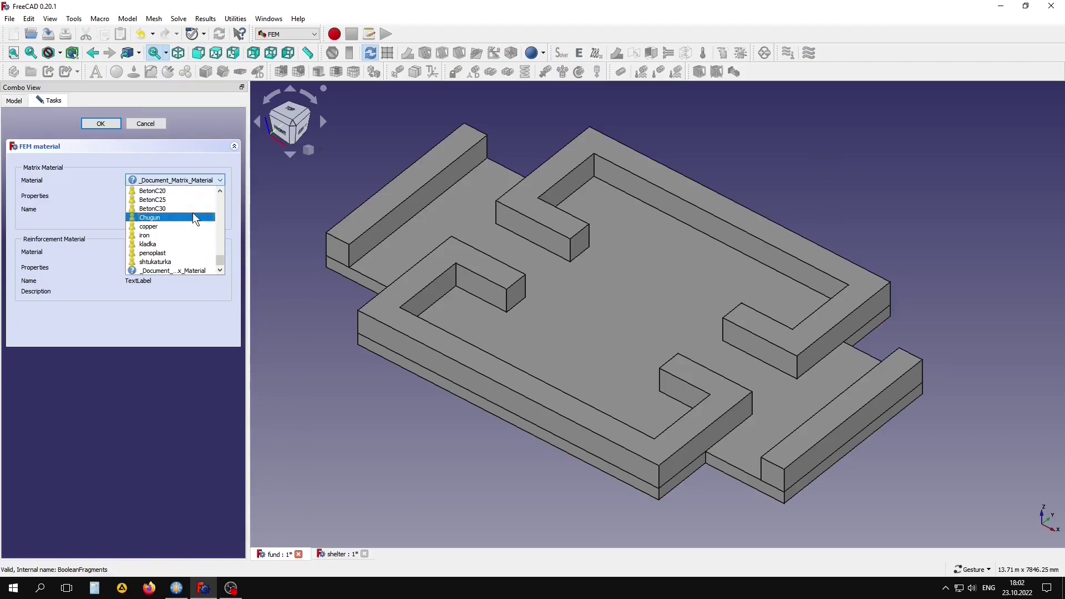
{"action": "left_click", "coordinate": [184, 199]}
{"action": "left_click", "coordinate": [175, 252]}
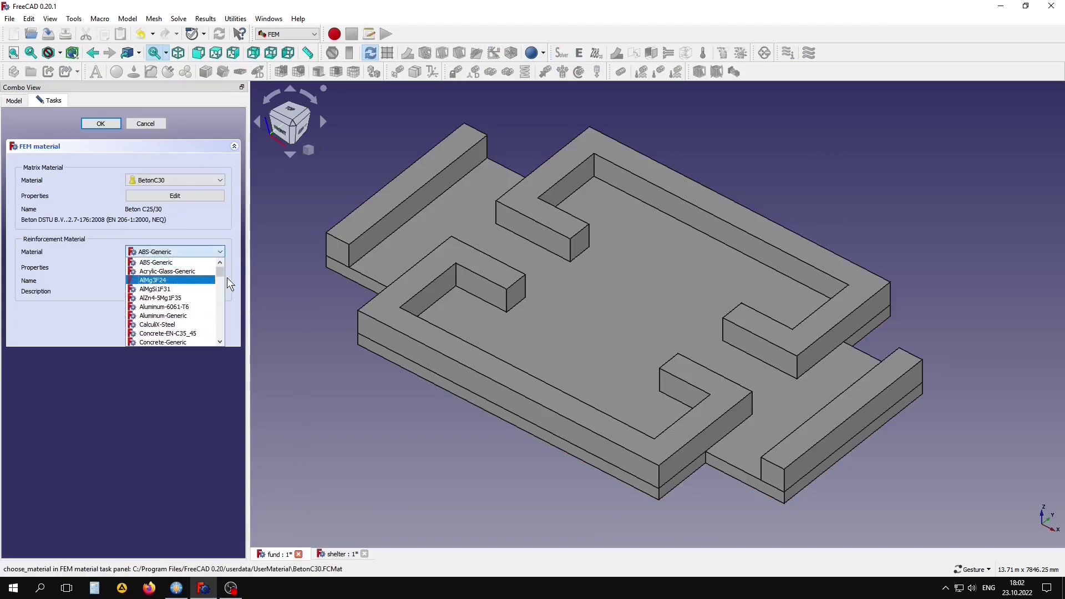
{"action": "left_click_drag", "start_coordinate": [219, 266], "coordinate": [222, 328]}
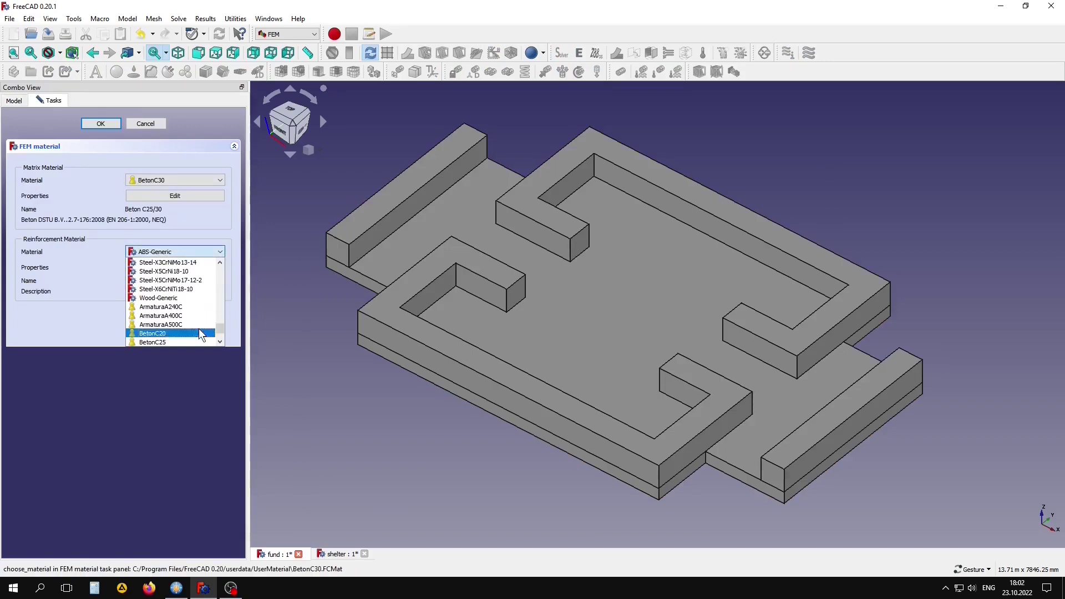
{"action": "left_click", "coordinate": [166, 324]}
{"action": "left_click", "coordinate": [99, 125]}
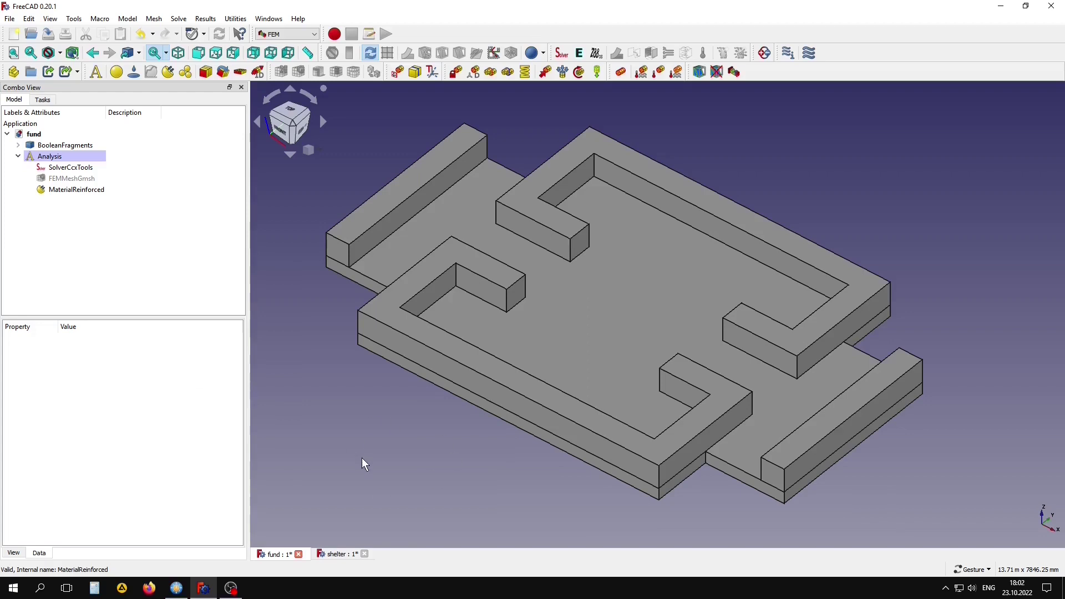
- Add a fixed constraint on the four fund wall top faces, then return to the shelter document
{"action": "left_click", "coordinate": [456, 72]}
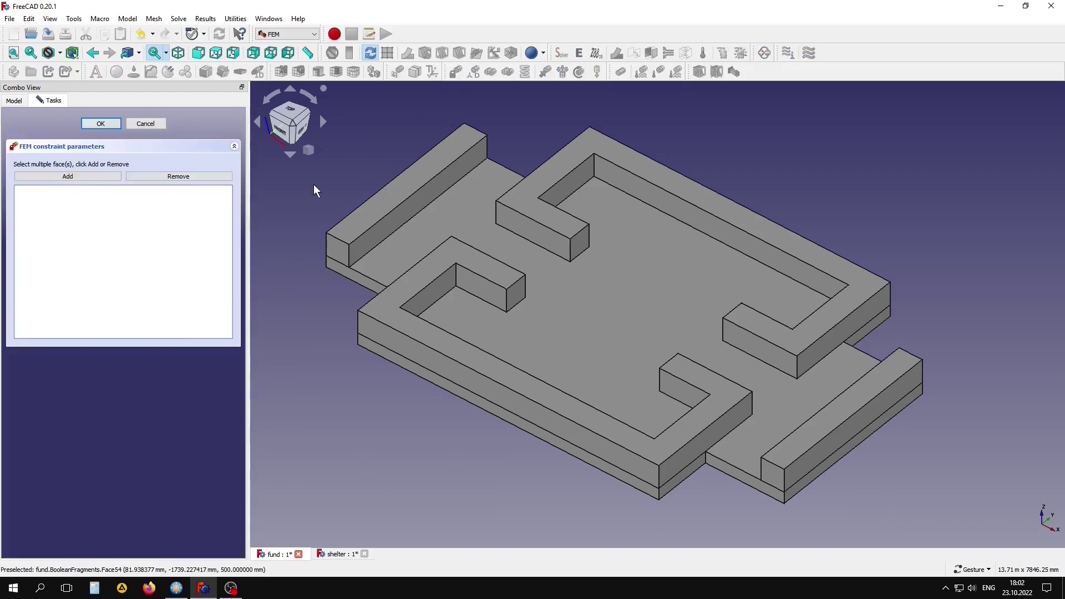
{"action": "left_click", "coordinate": [87, 176]}
{"action": "left_click", "coordinate": [430, 166]}
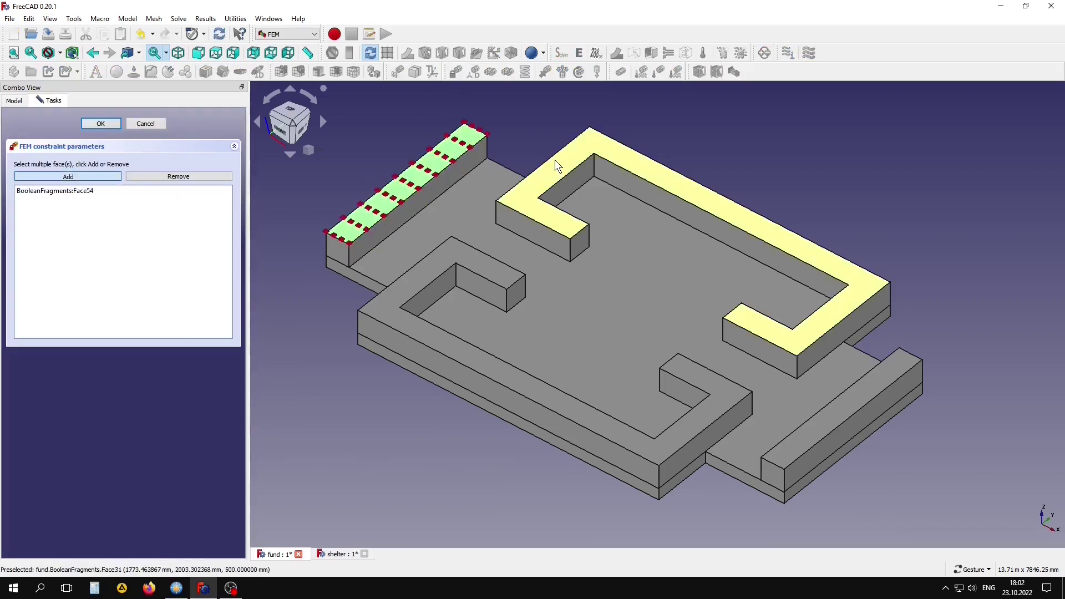
{"action": "left_click", "coordinate": [558, 166]}
{"action": "left_click", "coordinate": [821, 423]}
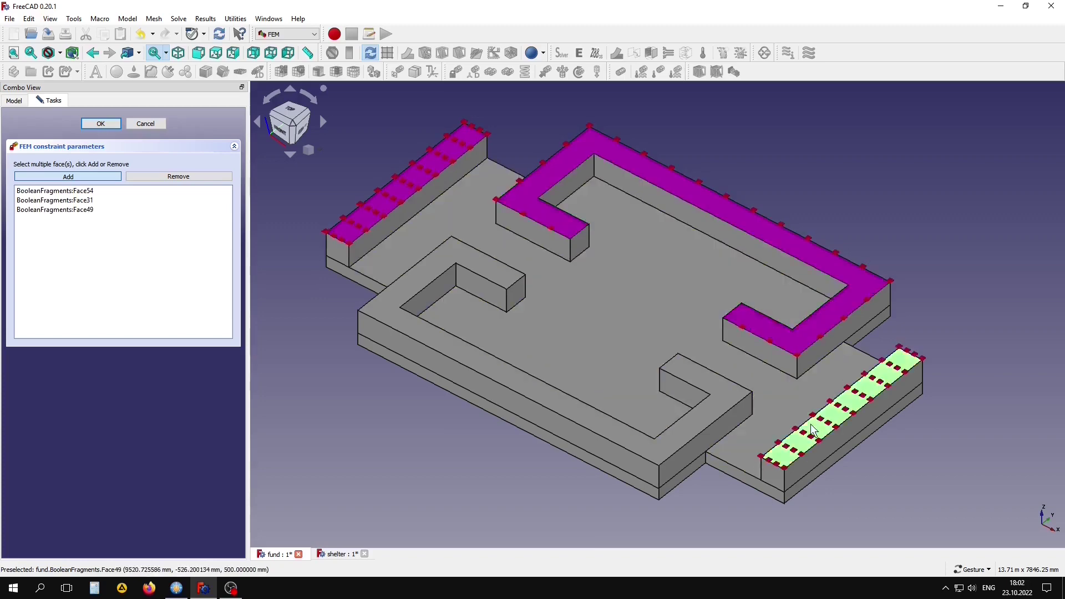
{"action": "left_click", "coordinate": [659, 452]}
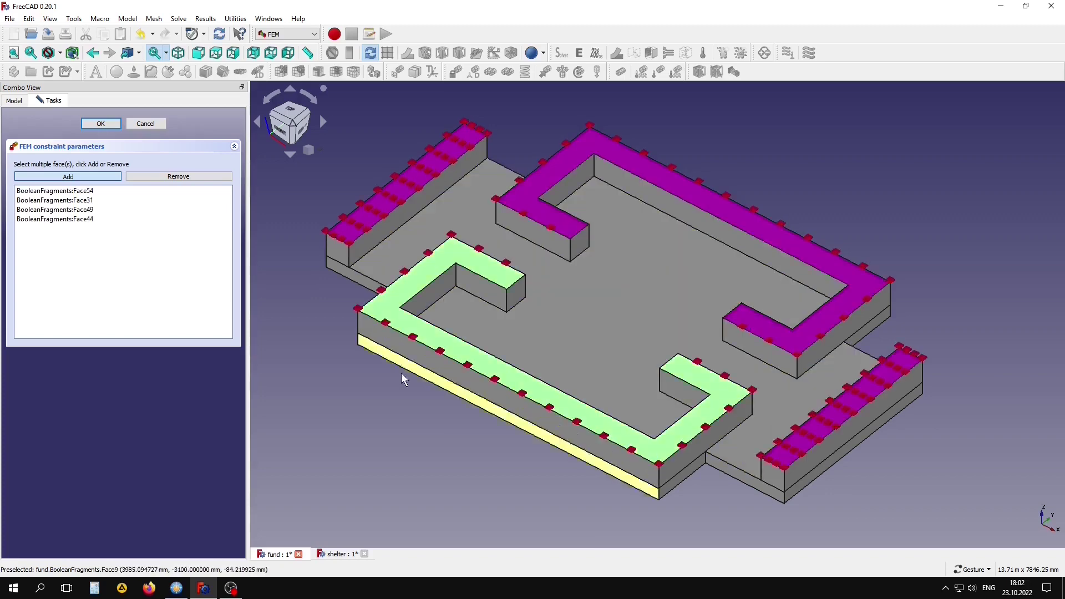
{"action": "left_click", "coordinate": [101, 124]}
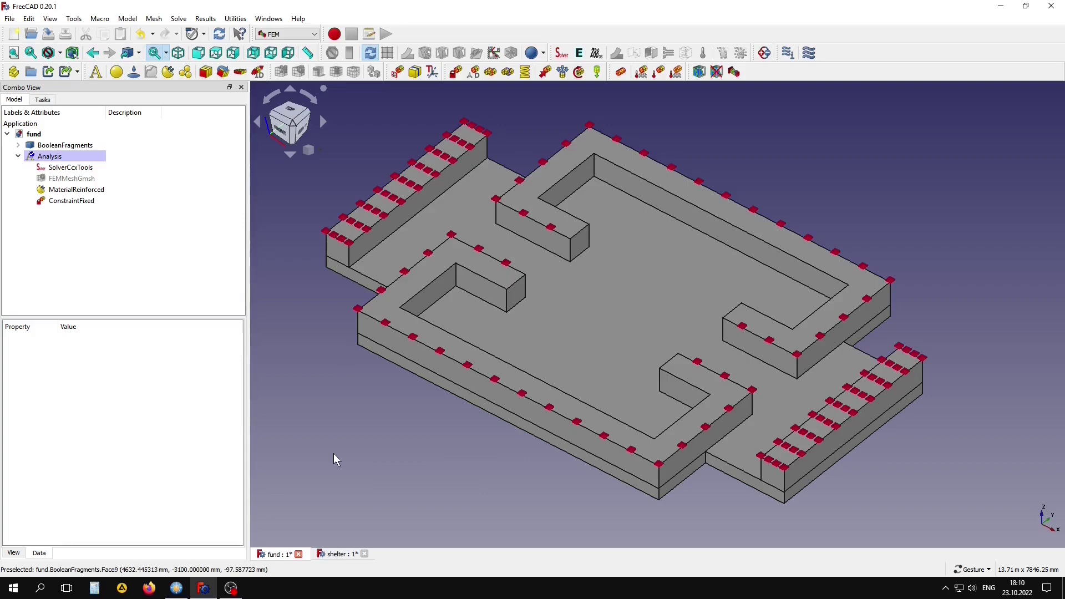
{"action": "left_click", "coordinate": [339, 555]}
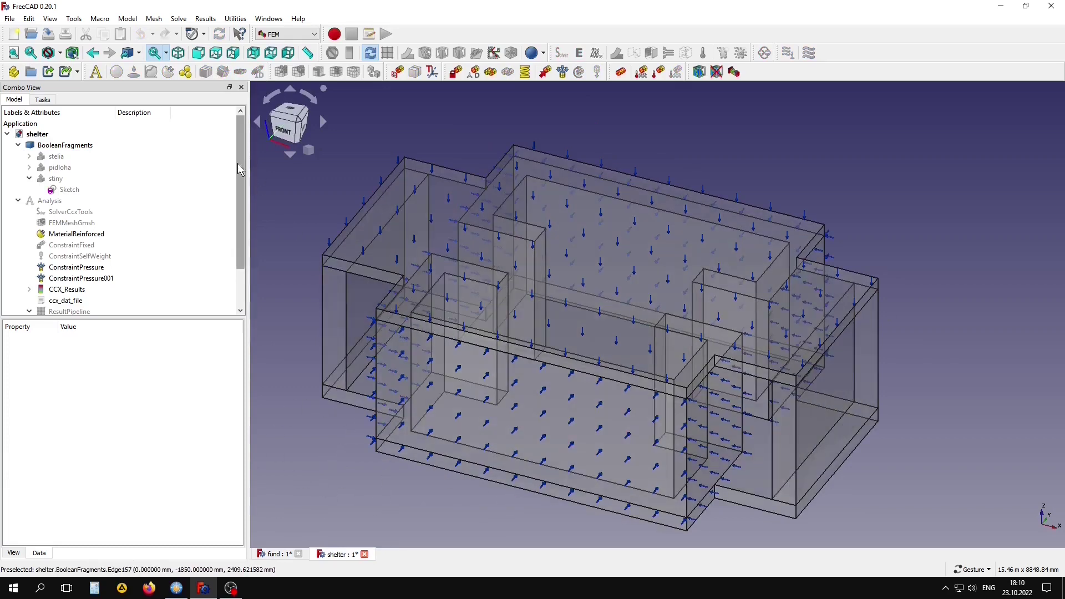
- Copy the fz reaction 4.400797E+07 from the shelter's ccx_dat_file and return to fund
{"action": "scroll", "coordinate": [240, 169], "scroll_direction": "down", "scroll_amount": 2}
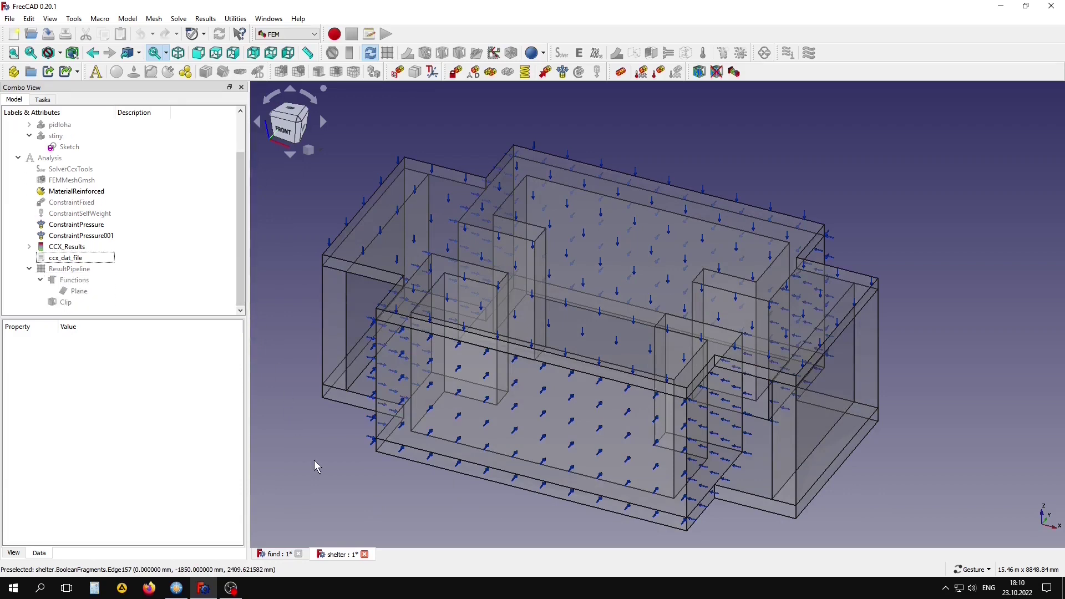
{"action": "double_click", "coordinate": [49, 258]}
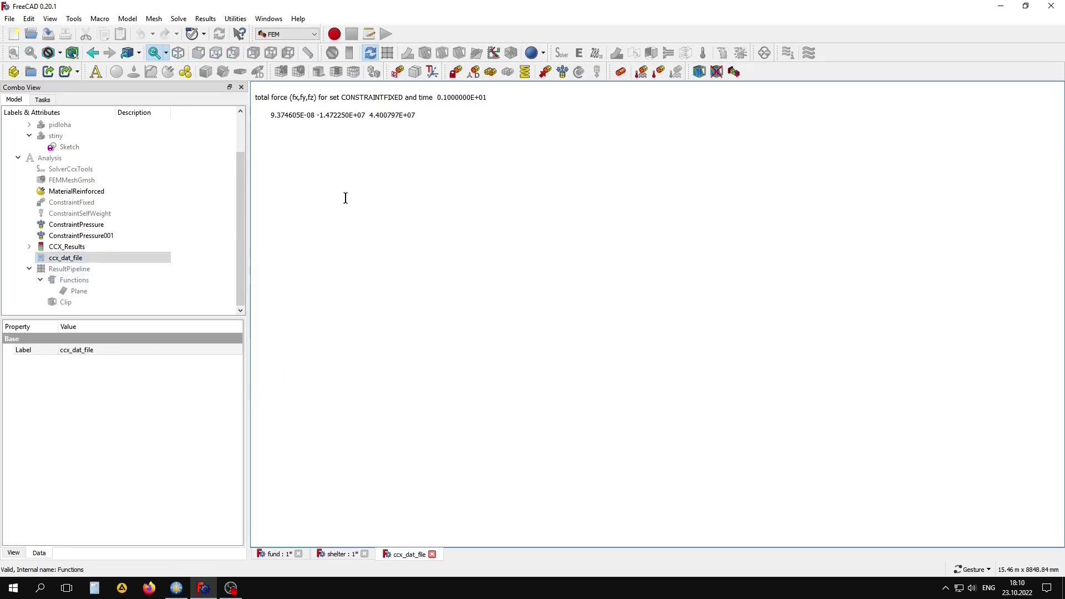
{"action": "left_click_drag", "start_coordinate": [370, 114], "coordinate": [423, 115]}
{"action": "right_click", "coordinate": [385, 119]}
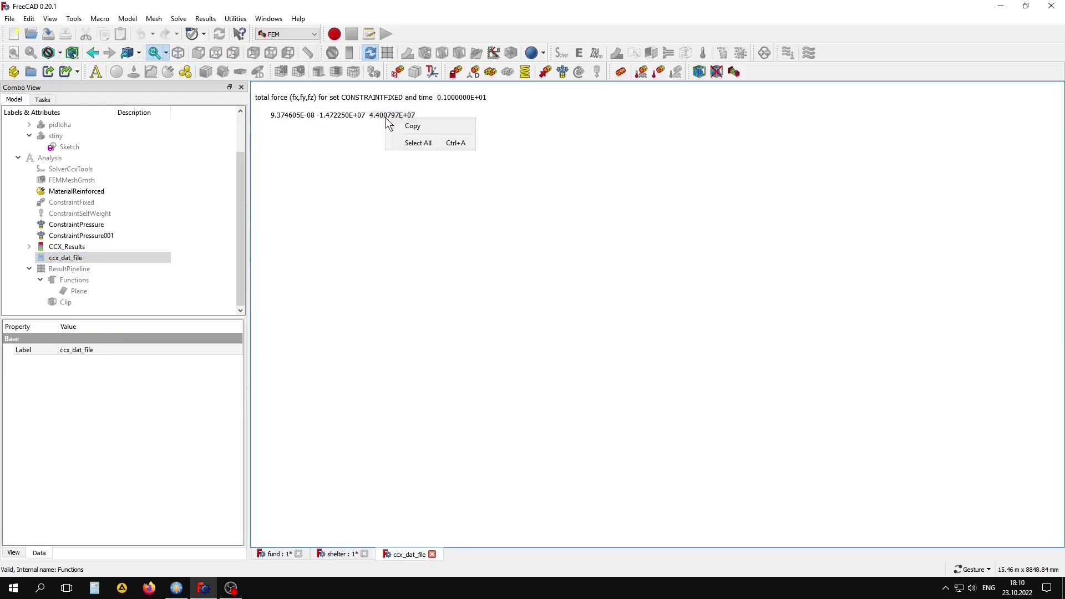
{"action": "left_click", "coordinate": [410, 124]}
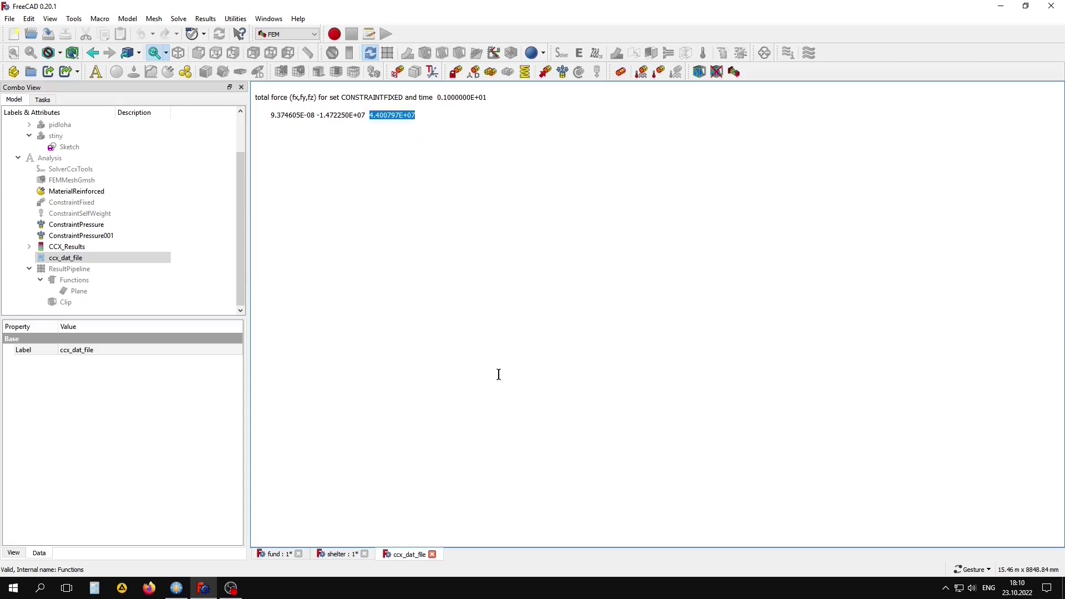
{"action": "left_click", "coordinate": [275, 555]}
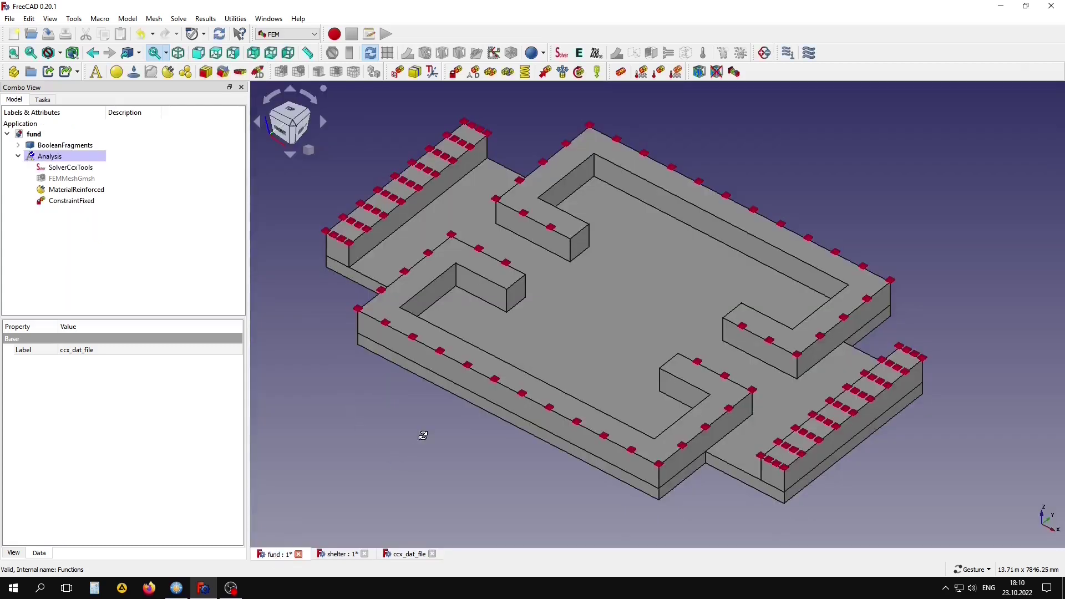
- View the slab from below and create a force constraint with the pasted 4.400797E+07 N load
{"action": "left_click_drag", "start_coordinate": [423, 435], "coordinate": [776, 457]}
{"action": "right_click", "coordinate": [775, 428]}
{"action": "key", "text": "Escape"}
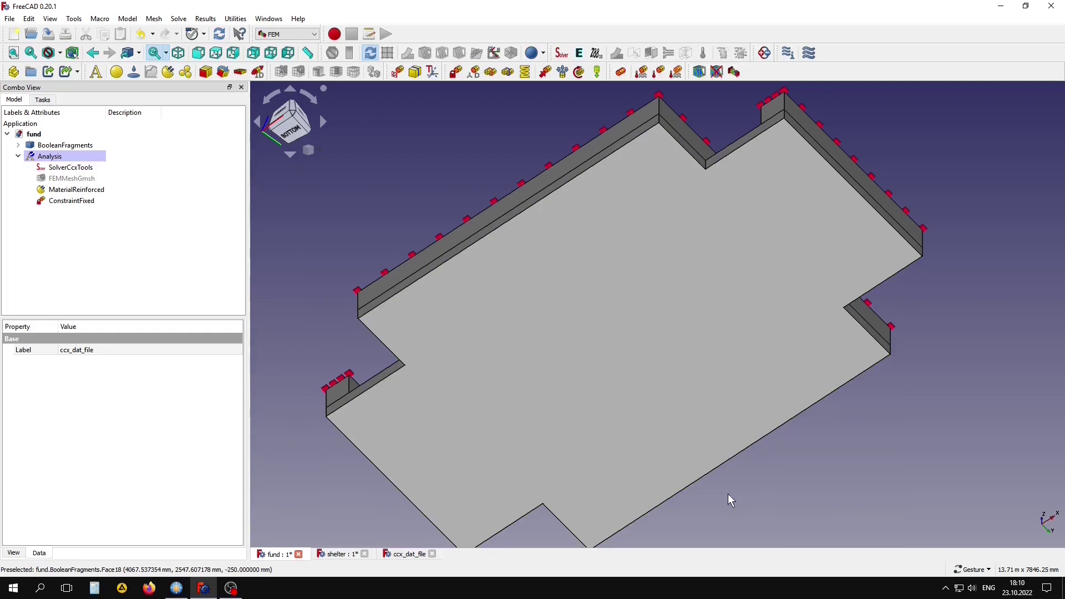
{"action": "scroll", "coordinate": [721, 484], "scroll_direction": "down", "scroll_amount": 1}
{"action": "scroll", "coordinate": [721, 484], "scroll_direction": "down", "scroll_amount": 1}
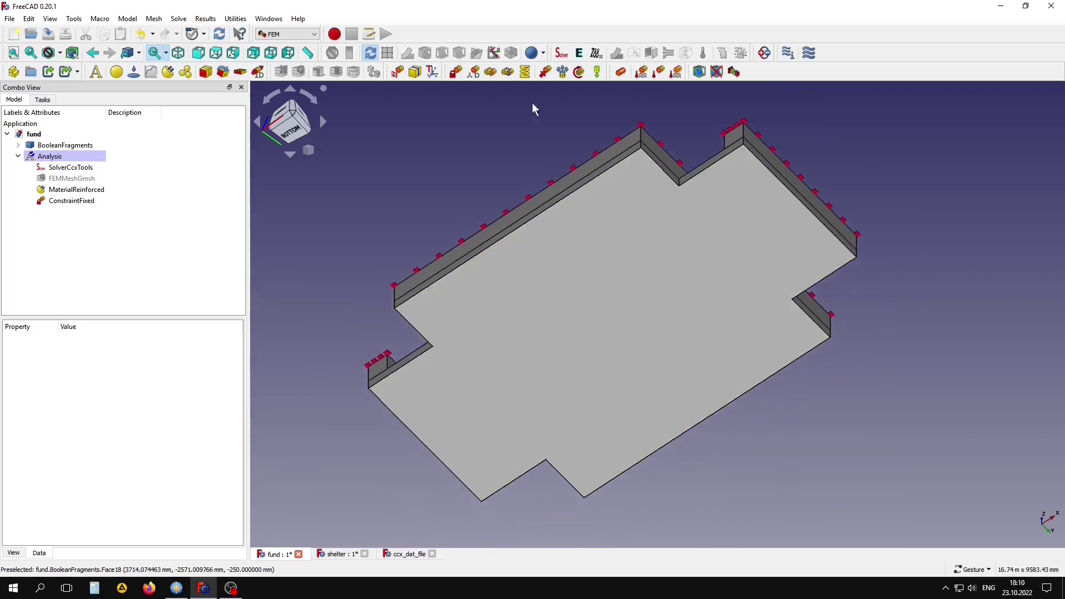
{"action": "left_click", "coordinate": [545, 72]}
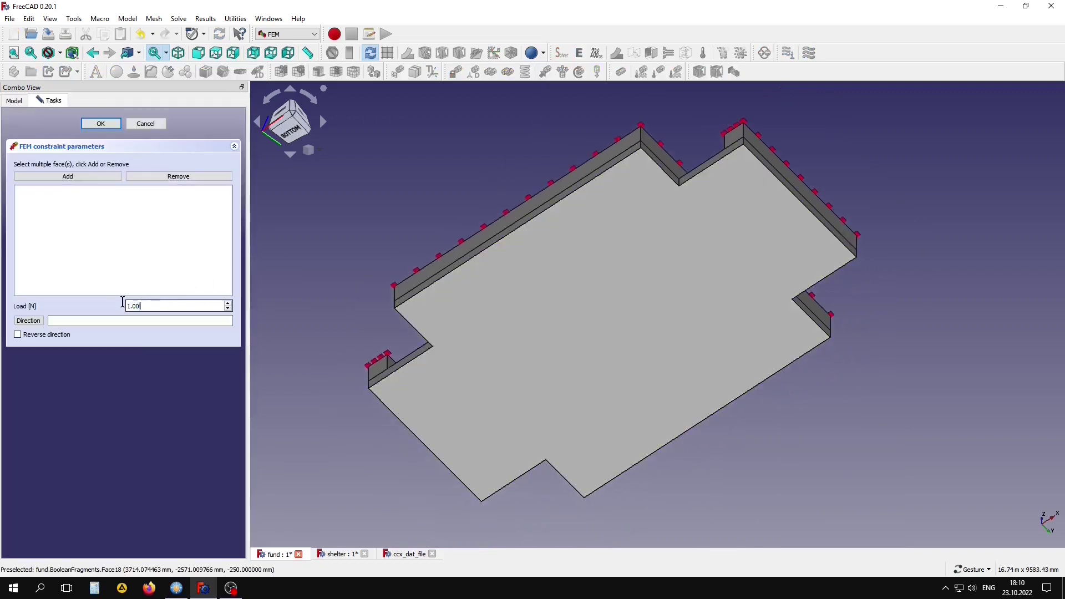
{"action": "double_click", "coordinate": [148, 305]}
{"action": "right_click", "coordinate": [148, 305]}
{"action": "left_click", "coordinate": [178, 364]}
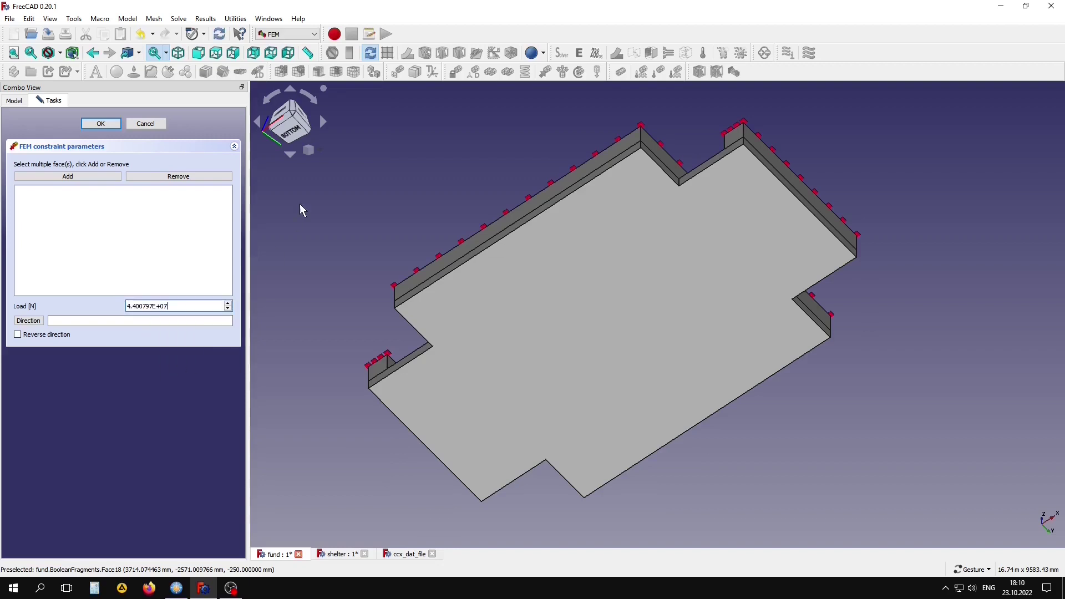
- Apply the force reversed, pushing upward, on the slab's bottom face Face18, then confirm
{"action": "left_click", "coordinate": [65, 179]}
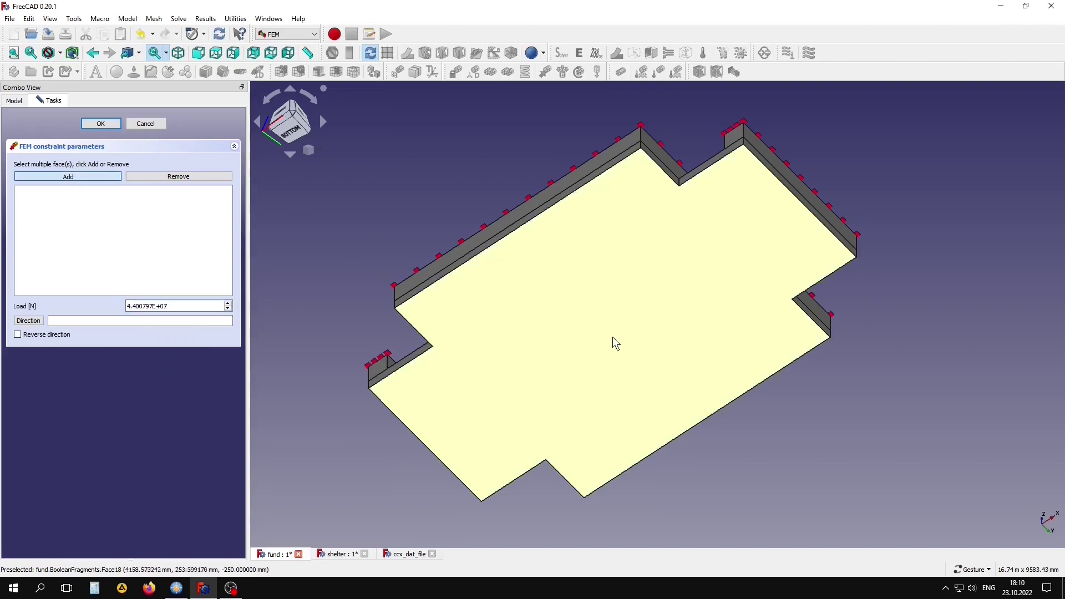
{"action": "left_click", "coordinate": [618, 311]}
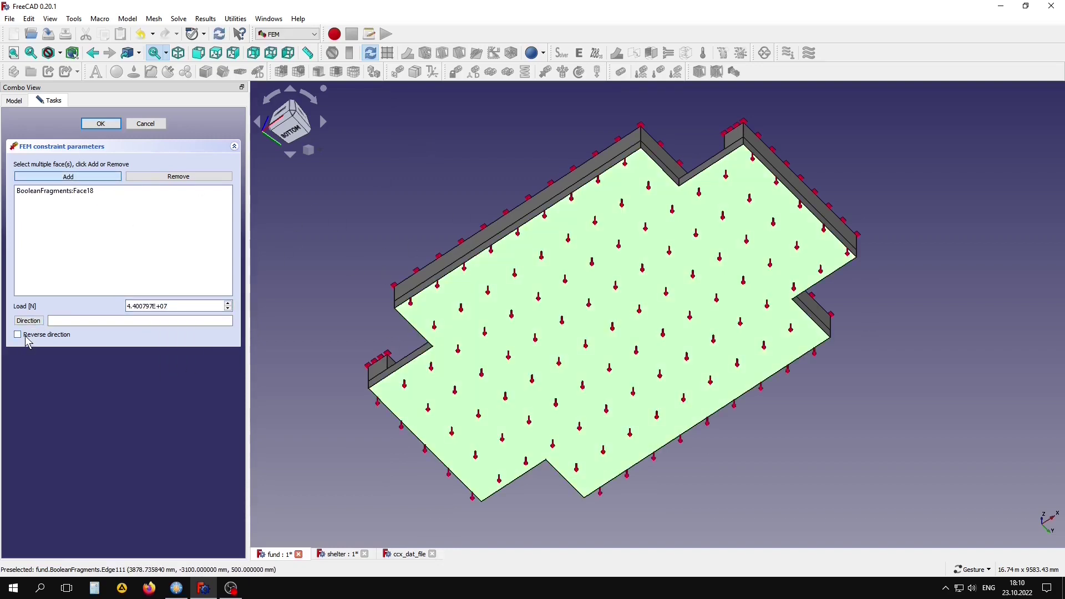
{"action": "left_click", "coordinate": [26, 337]}
{"action": "mouse_move", "coordinate": [539, 361]}
{"action": "left_mouse_down"}
{"action": "mouse_move", "coordinate": [538, 276]}
{"action": "mouse_move", "coordinate": [574, 275]}
{"action": "left_mouse_up"}
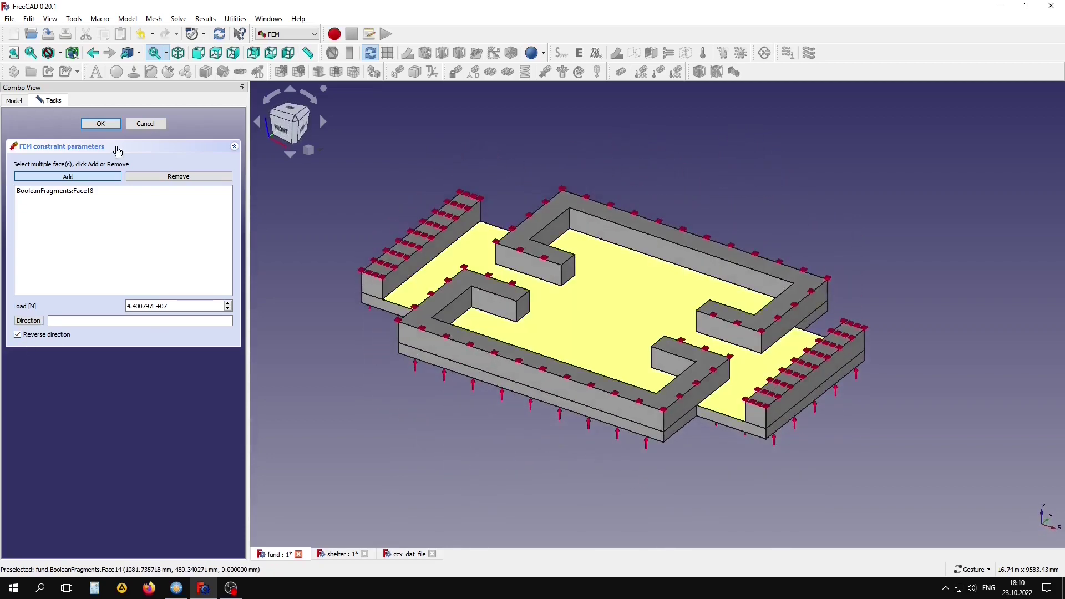
{"action": "left_click", "coordinate": [100, 123]}
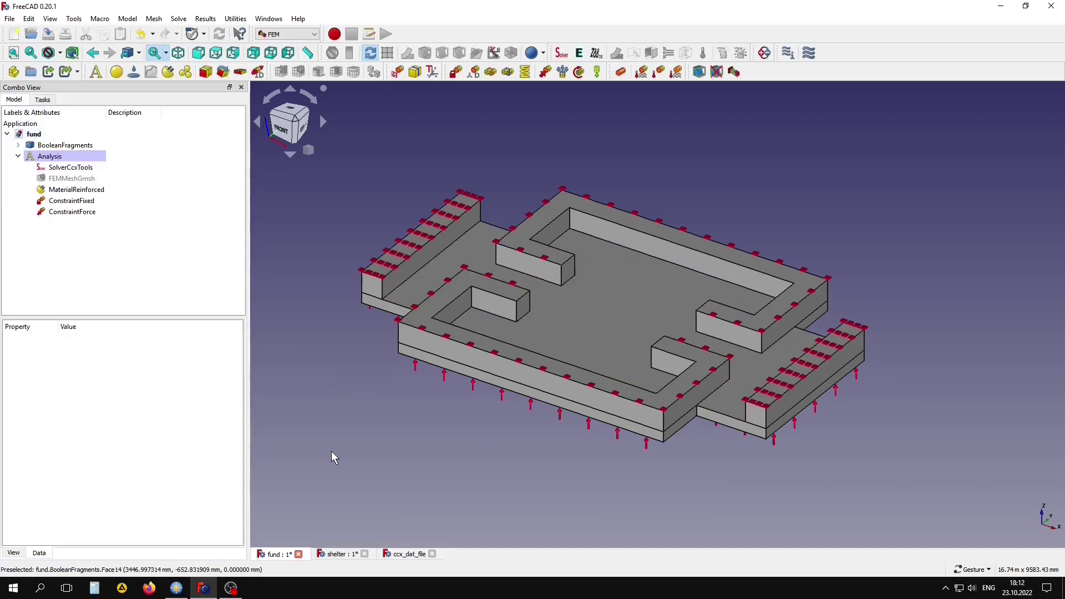
- Write the input file, run CalculiX on the fund slab, then select the new CCX_Results
{"action": "double_click", "coordinate": [68, 167]}
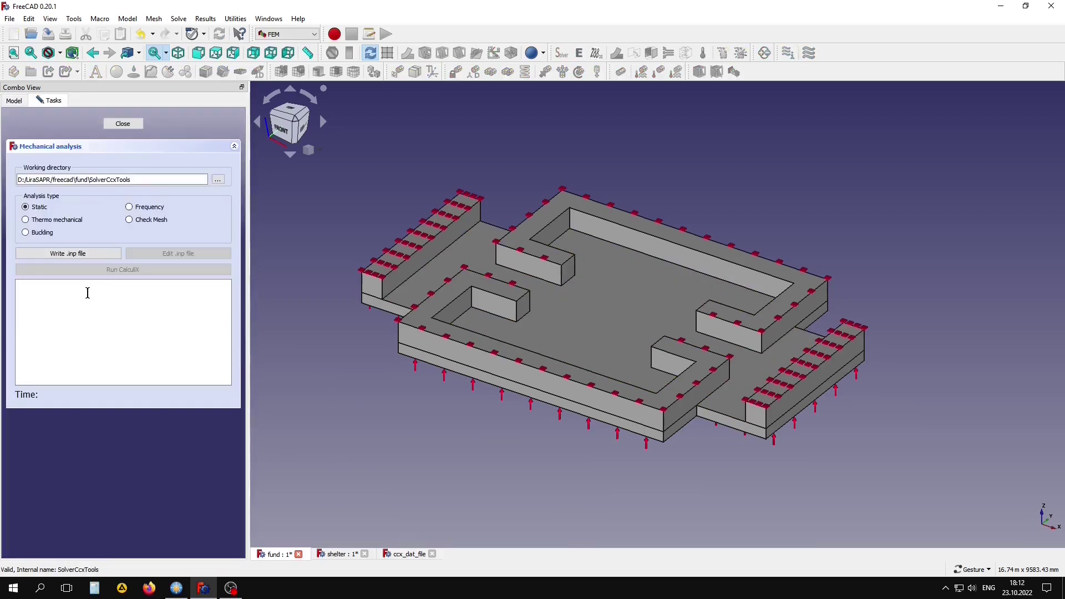
{"action": "left_click", "coordinate": [51, 253]}
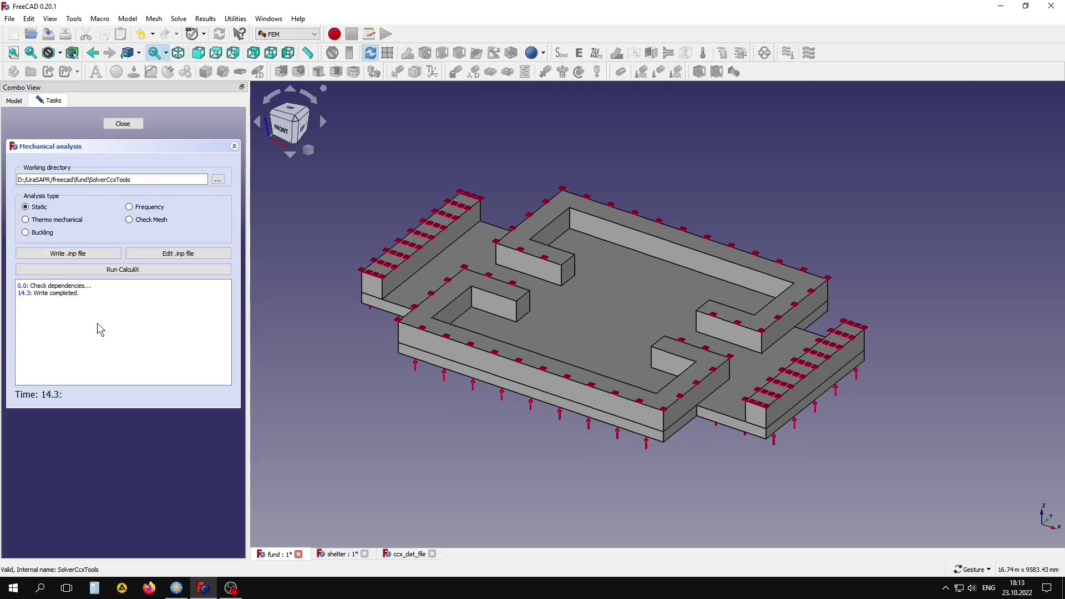
{"action": "left_click", "coordinate": [113, 272]}
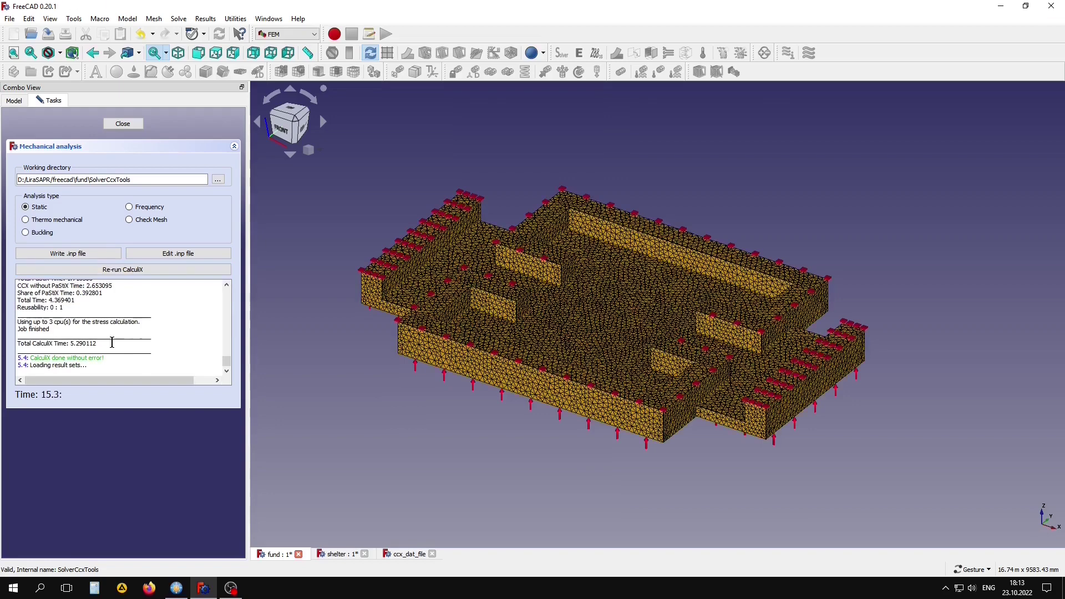
{"action": "left_click", "coordinate": [126, 128]}
{"action": "left_click", "coordinate": [66, 222]}
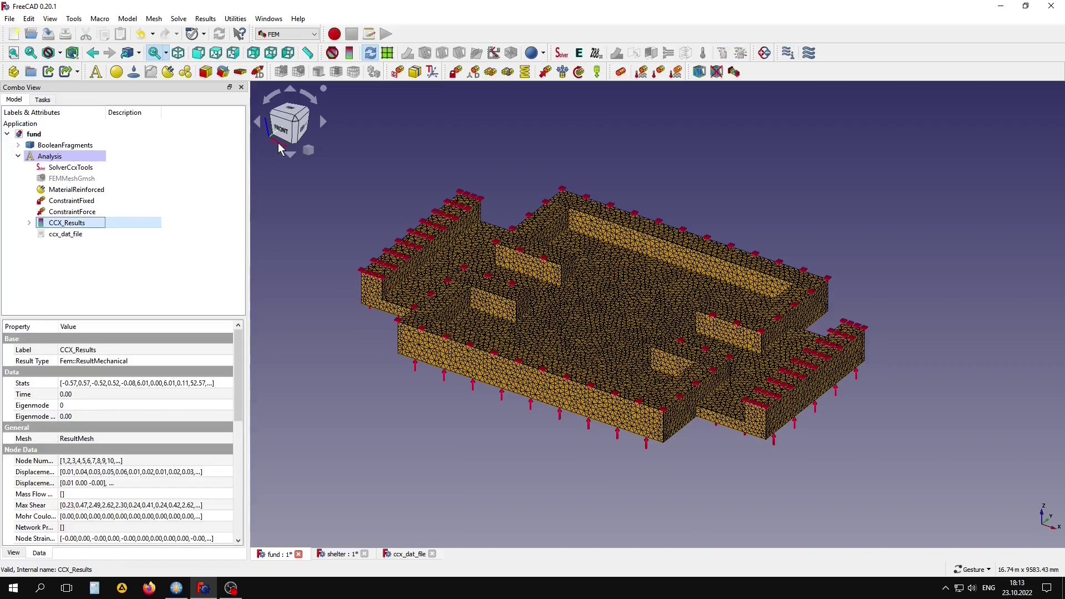
- Display the slab's Z displacement (-75.66 µm to 6.01 mm) with deformation exaggerated 100 times
{"action": "left_click", "coordinate": [349, 53]}
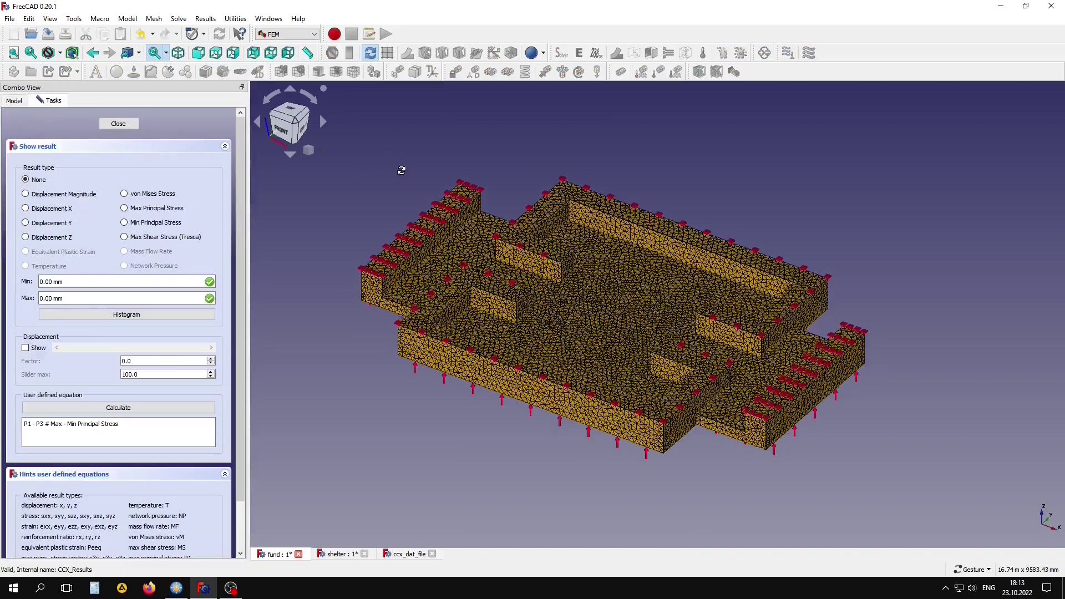
{"action": "left_click_drag", "start_coordinate": [402, 170], "coordinate": [16, 350]}
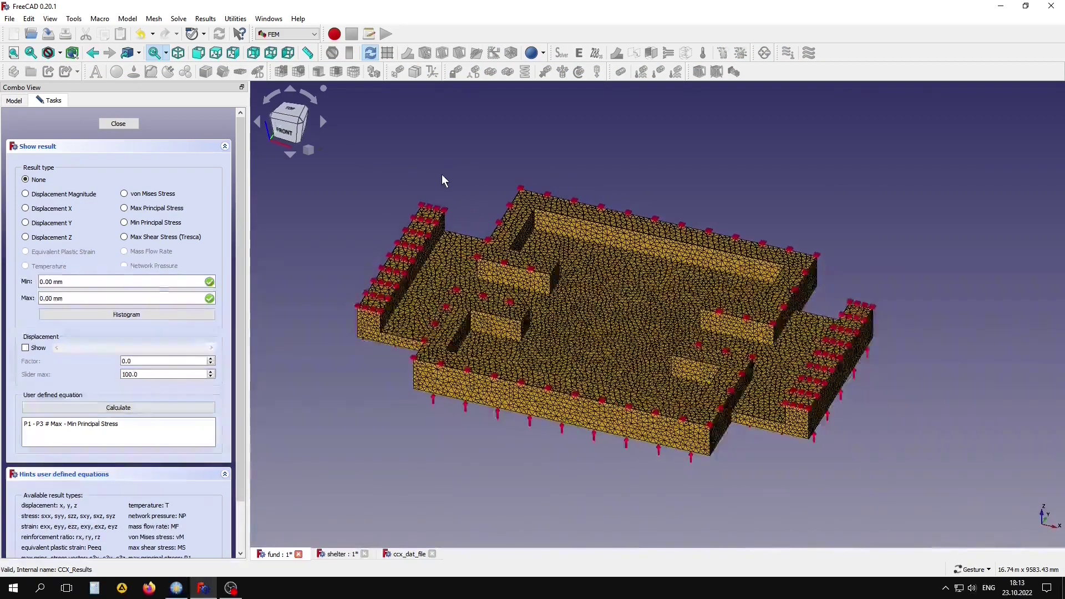
{"action": "left_click", "coordinate": [26, 348]}
{"action": "left_click", "coordinate": [25, 237]}
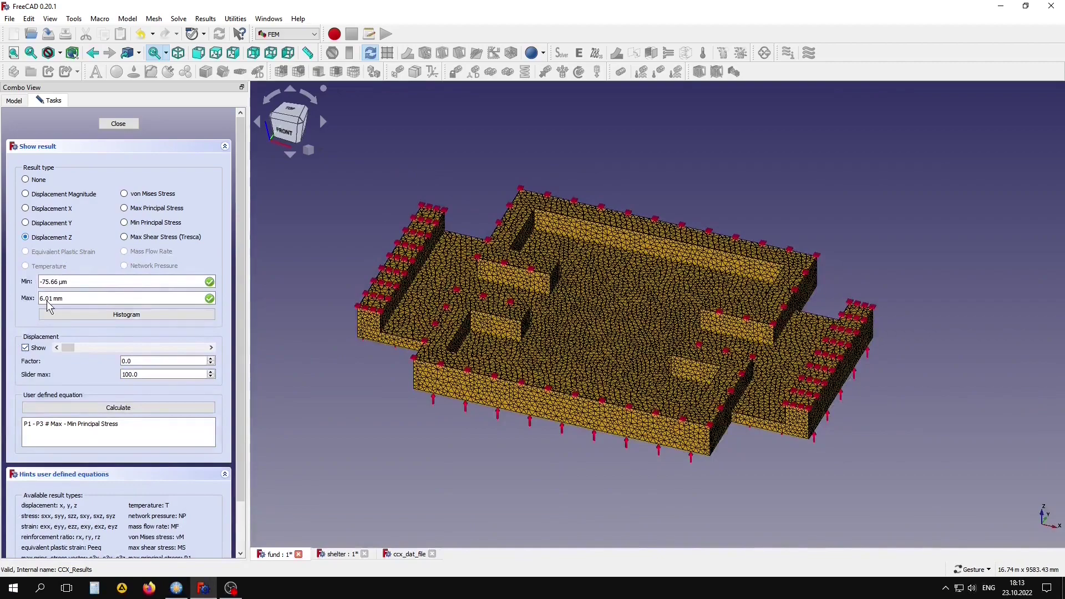
{"action": "left_click_drag", "start_coordinate": [68, 347], "coordinate": [211, 354]}
{"action": "mouse_move", "coordinate": [388, 433]}
{"action": "left_mouse_down"}
{"action": "mouse_move", "coordinate": [404, 457]}
{"action": "mouse_move", "coordinate": [641, 332]}
{"action": "left_mouse_up"}
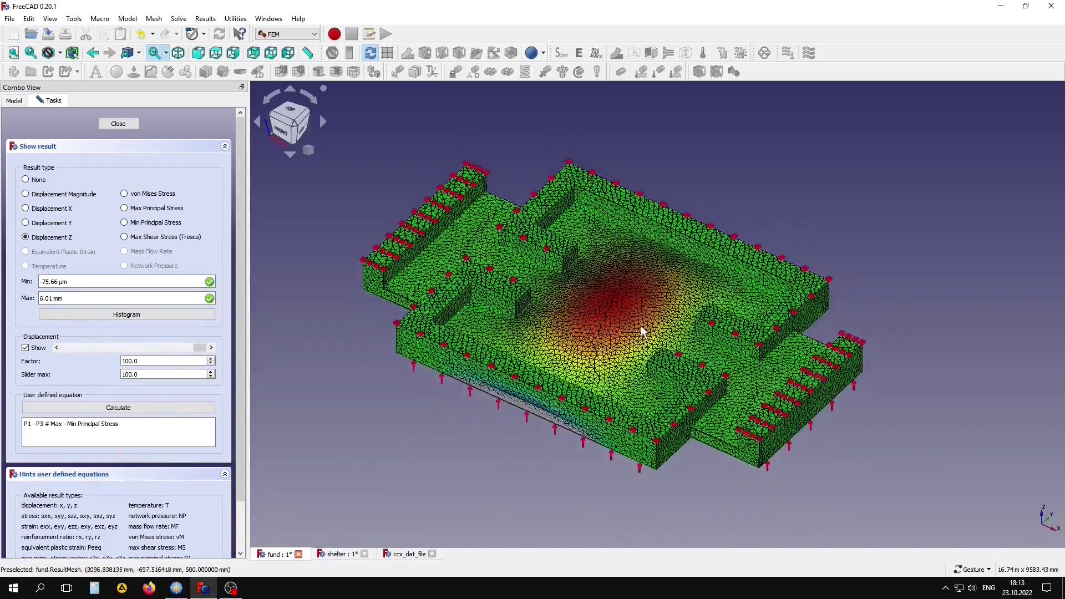
{"action": "left_click_drag", "start_coordinate": [451, 450], "coordinate": [478, 476]}
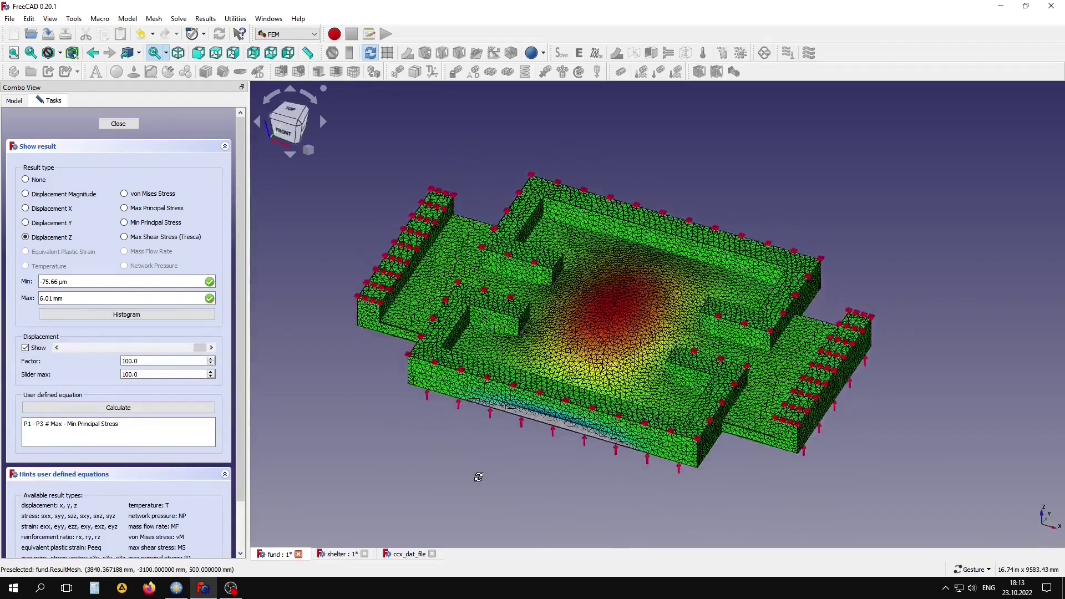
{"action": "left_click", "coordinate": [118, 123]}
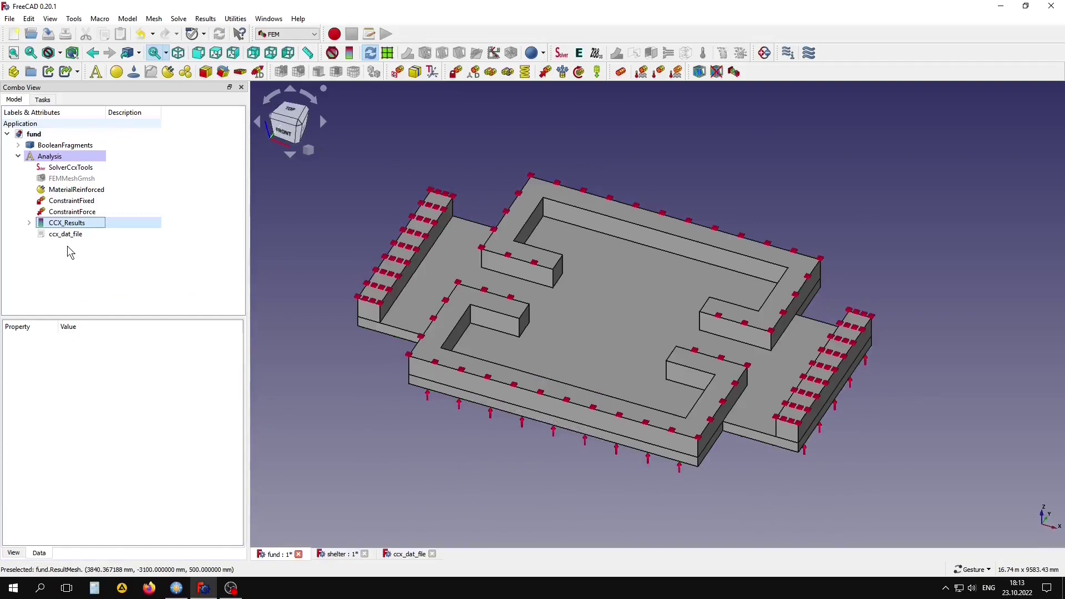
{"action": "left_click", "coordinate": [67, 222]}
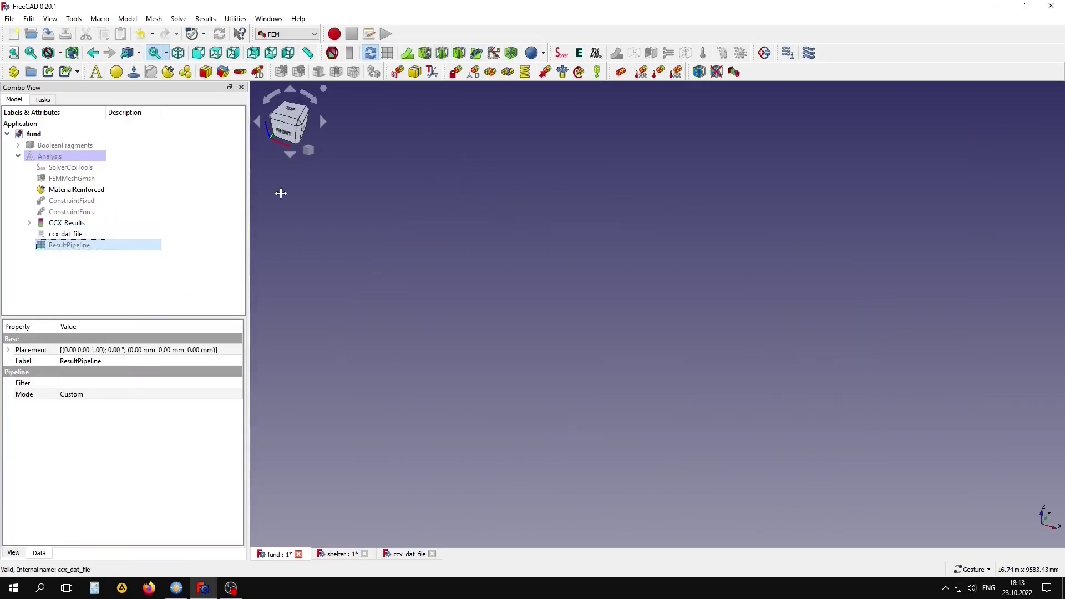
- Add a Clip filter on a plane with normal 0, 1, 0 and apply it
{"action": "left_click", "coordinate": [442, 53]}
{"action": "left_click", "coordinate": [215, 166]}
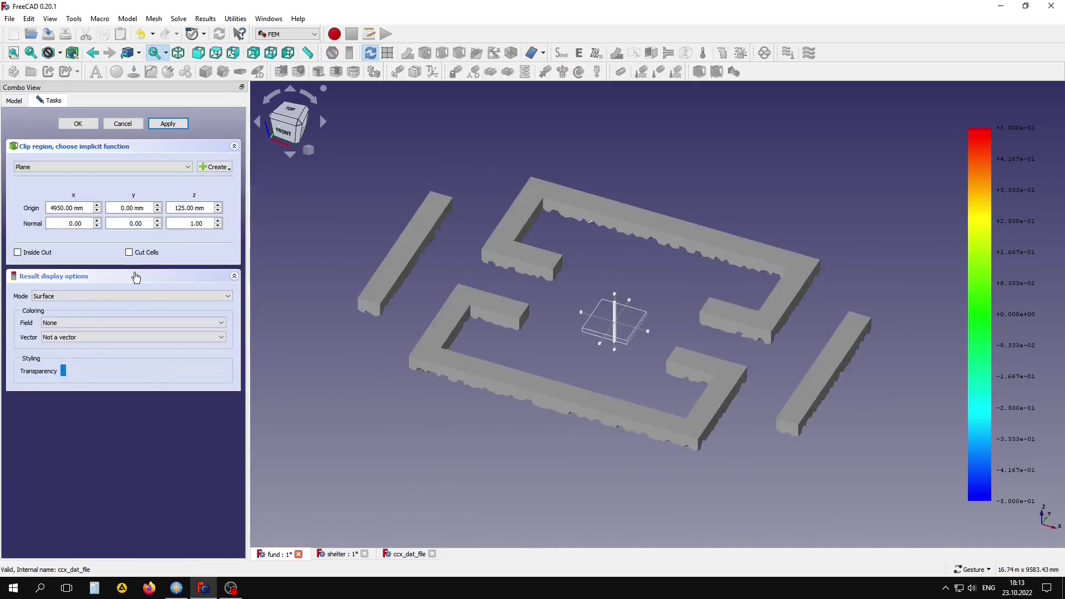
{"action": "double_click", "coordinate": [134, 223]}
{"action": "type", "text": "1"}
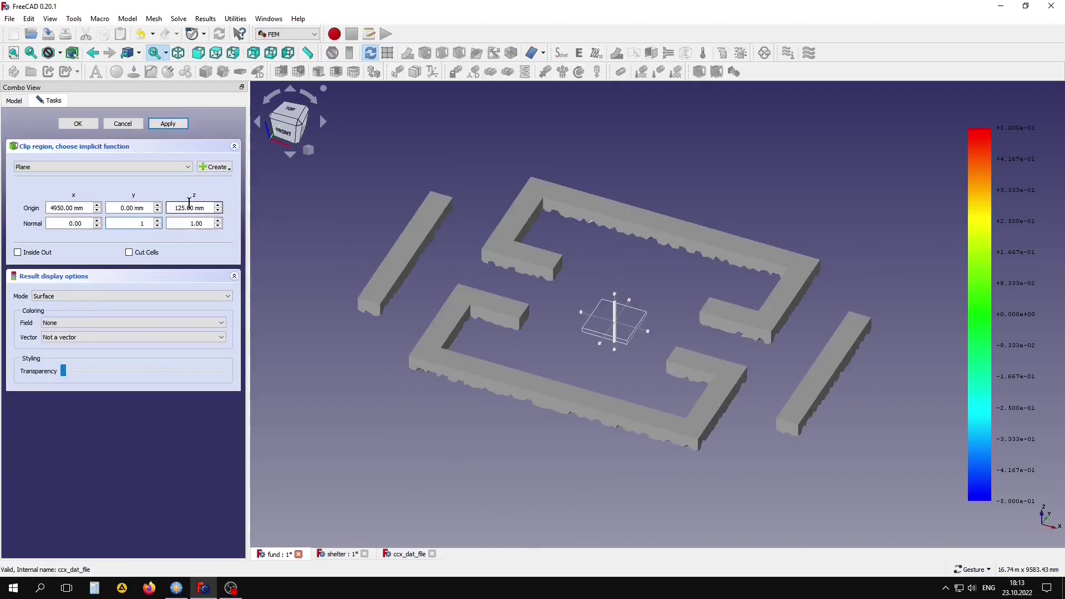
{"action": "double_click", "coordinate": [189, 223]}
{"action": "type", "text": "0"}
{"action": "left_click", "coordinate": [167, 123]}
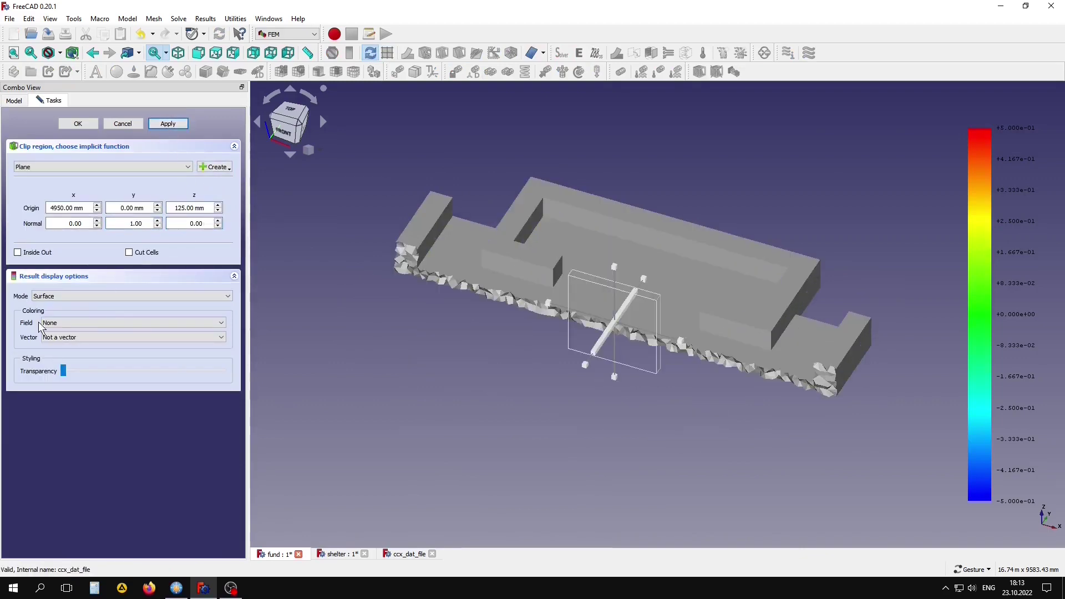
- Cut through cells and colour the clipped section by ReinforcementRatio_x, up to 0.074
{"action": "left_click", "coordinate": [129, 252]}
{"action": "left_click", "coordinate": [90, 296]}
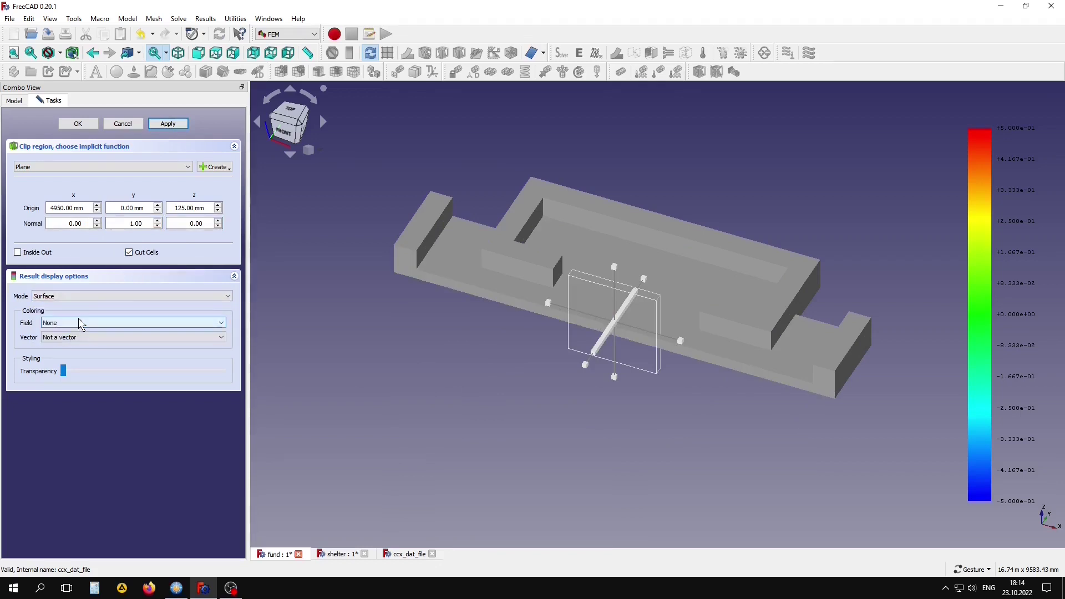
{"action": "left_click", "coordinate": [81, 323]}
{"action": "scroll", "coordinate": [82, 380], "scroll_direction": "down", "scroll_amount": 5}
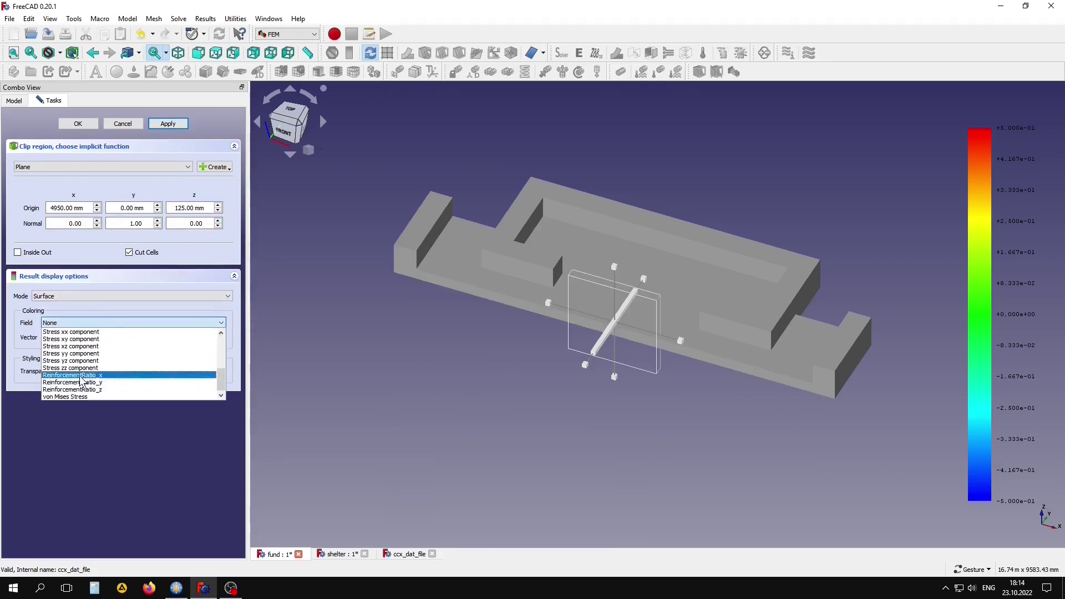
{"action": "left_click", "coordinate": [81, 377]}
{"action": "left_click", "coordinate": [77, 123]}
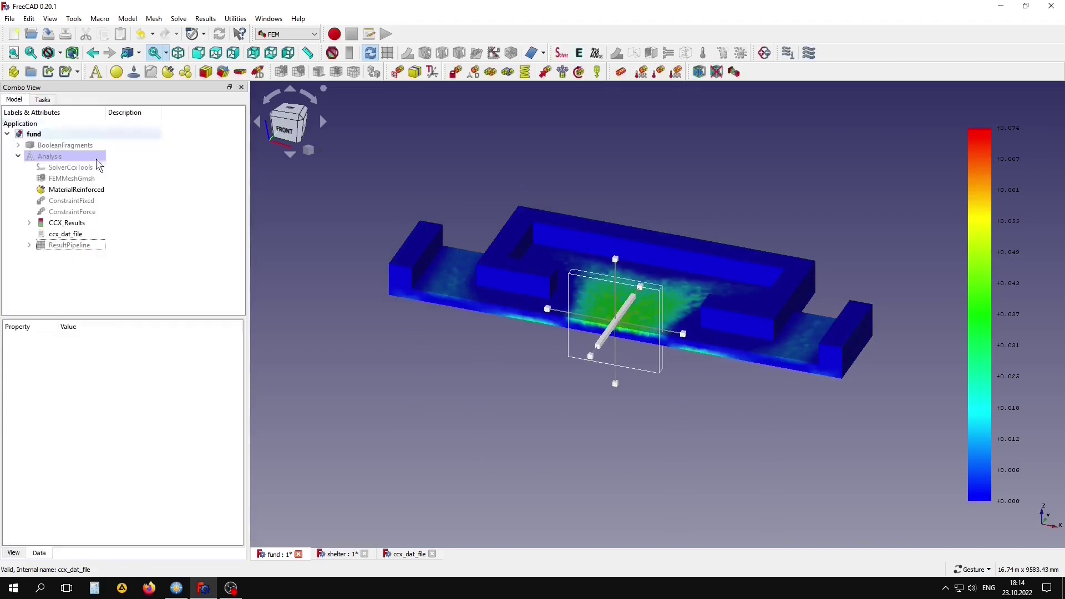
{"action": "scroll", "coordinate": [625, 447], "scroll_direction": "up", "scroll_amount": 3}
{"action": "mouse_move", "coordinate": [625, 447]}
{"action": "left_mouse_down"}
{"action": "mouse_move", "coordinate": [607, 373]}
{"action": "mouse_move", "coordinate": [501, 482]}
{"action": "mouse_move", "coordinate": [546, 467]}
{"action": "mouse_move", "coordinate": [554, 430]}
{"action": "mouse_move", "coordinate": [606, 425]}
{"action": "mouse_move", "coordinate": [581, 470]}
{"action": "mouse_move", "coordinate": [507, 482]}
{"action": "mouse_move", "coordinate": [492, 502]}
{"action": "mouse_move", "coordinate": [458, 497]}
{"action": "mouse_move", "coordinate": [518, 465]}
{"action": "mouse_move", "coordinate": [553, 427]}
{"action": "left_mouse_up"}
{"action": "scroll", "coordinate": [460, 494], "scroll_direction": "down", "scroll_amount": 3}
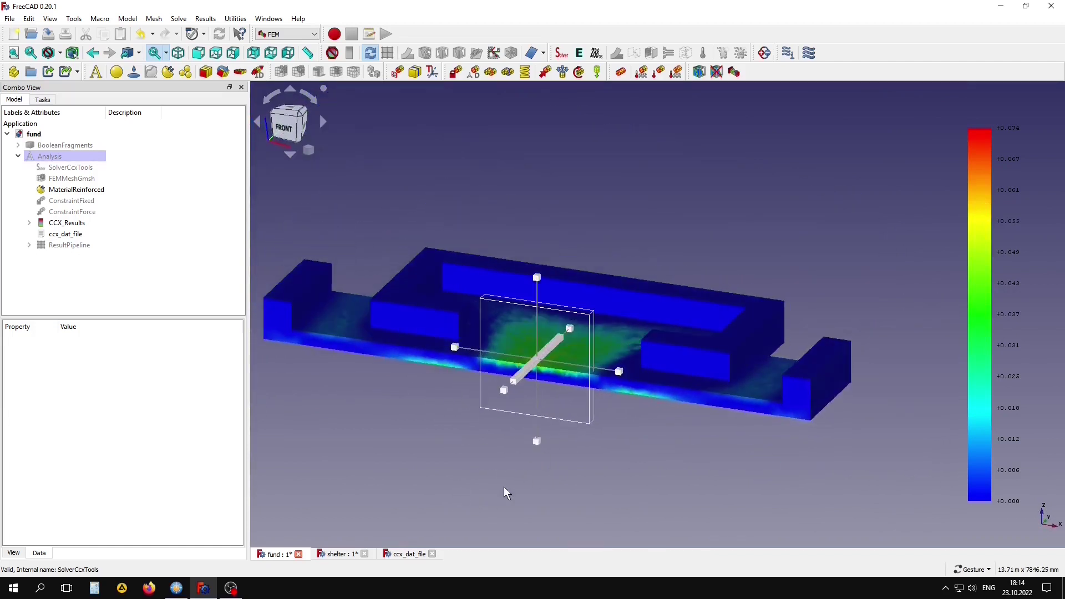